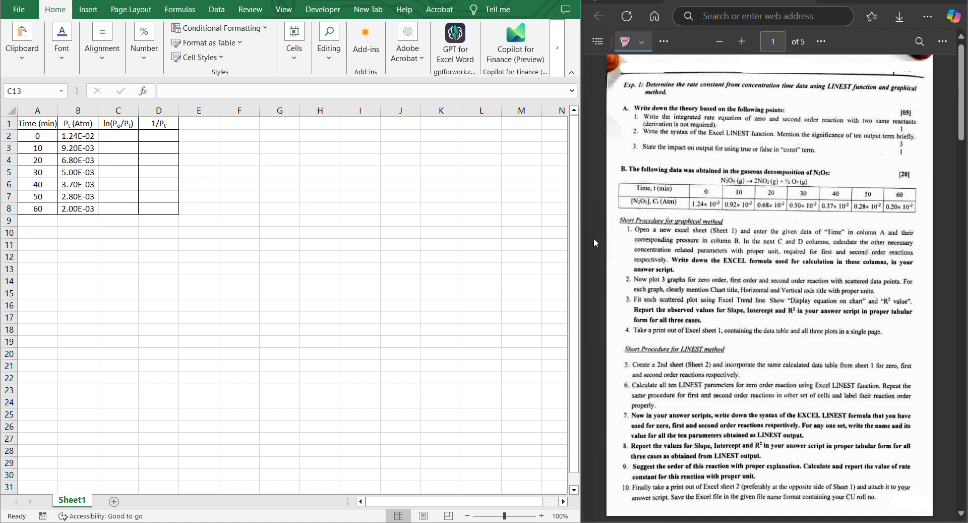
# Highlight the instructions about Sheet 1 and plotting three graphs for zero, first and second order in the PDF.
pyautogui.moveTo(679, 230); pyautogui.dragTo(745, 234)
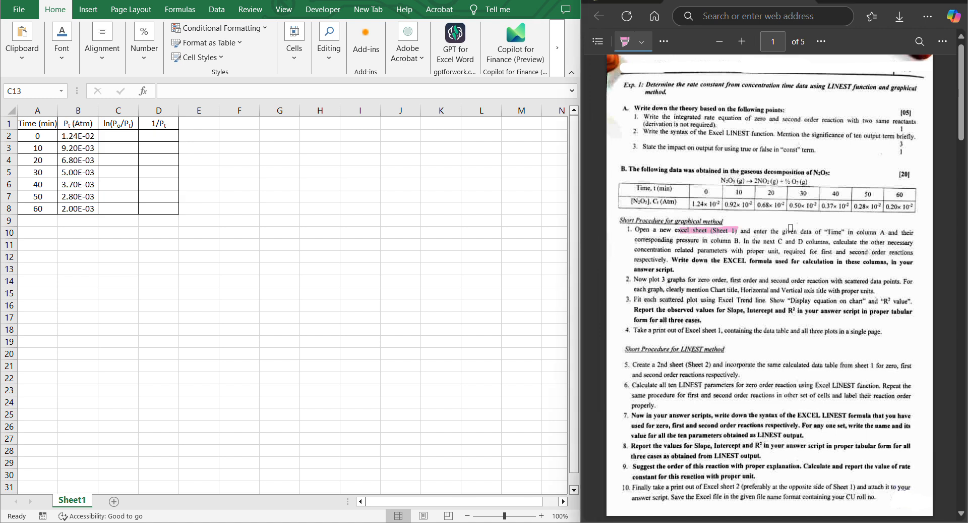
pyautogui.moveTo(652, 280); pyautogui.dragTo(806, 281)
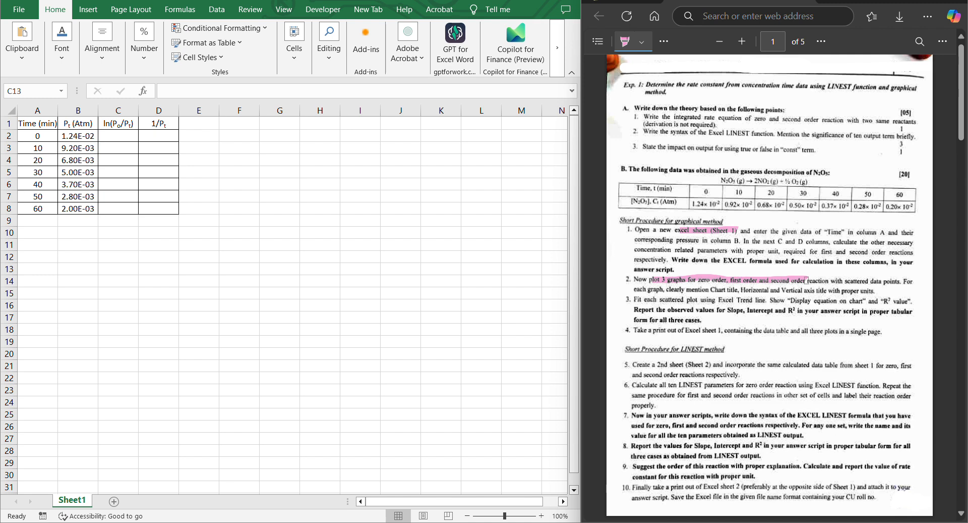
# Enter the formula =LN($B$2/B2) in C2 and fill it down to C8.
pyautogui.click(111, 134)
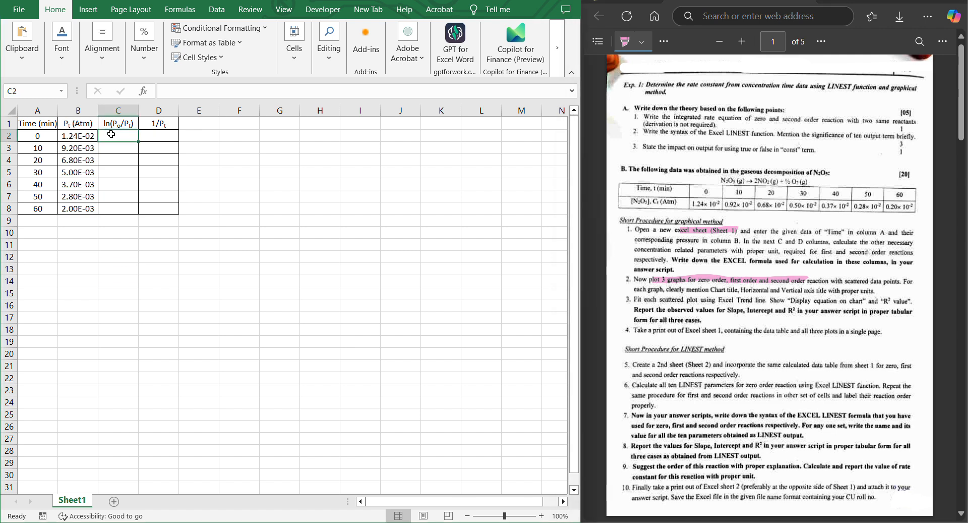
pyautogui.write('=')
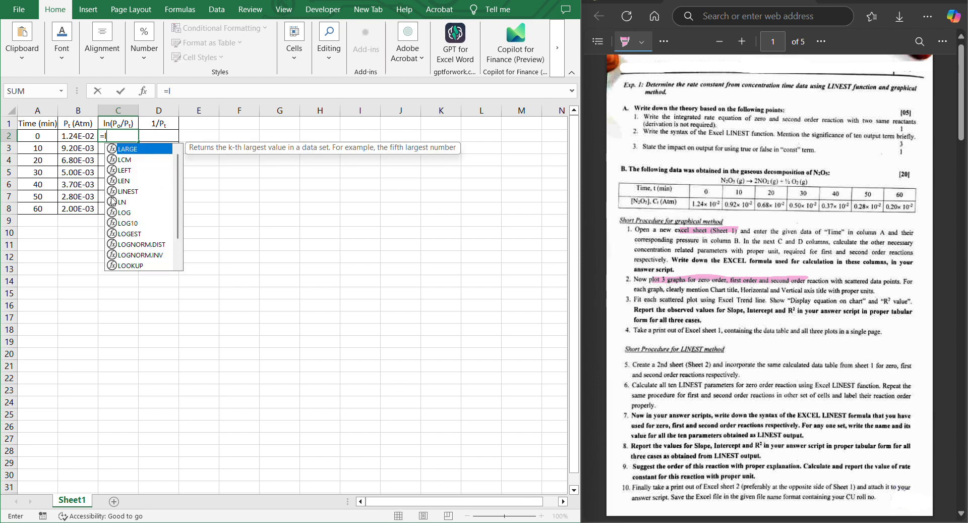
pyautogui.write('l')
pyautogui.doubleClick(119, 202)
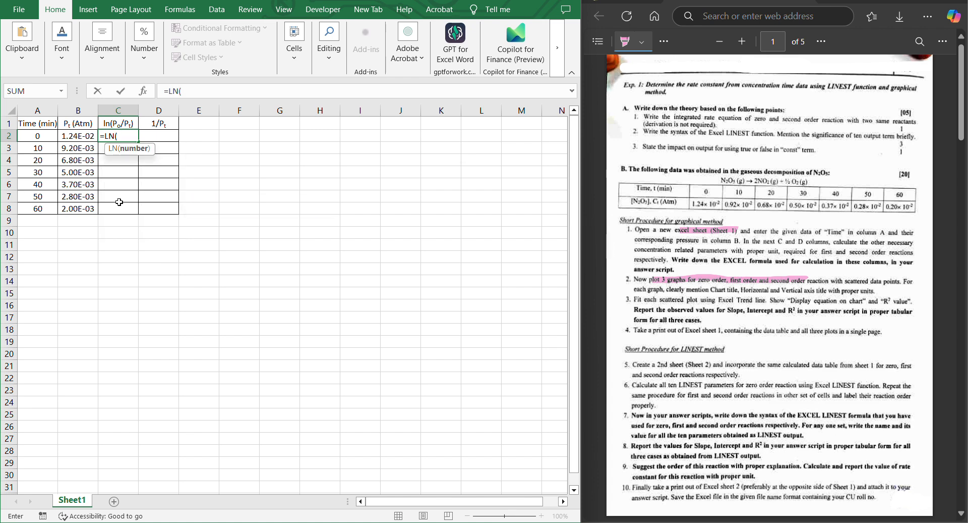
pyautogui.click(80, 139)
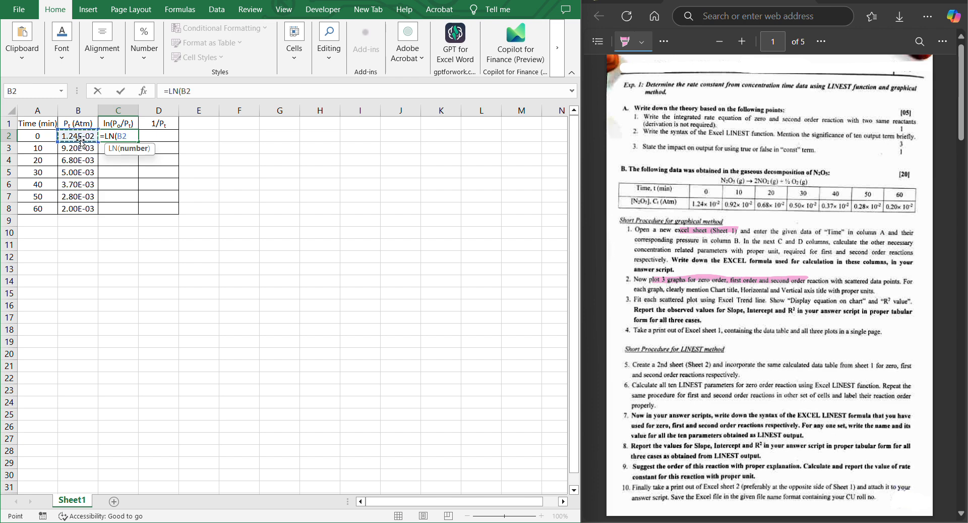
pyautogui.write('/')
pyautogui.click(84, 137)
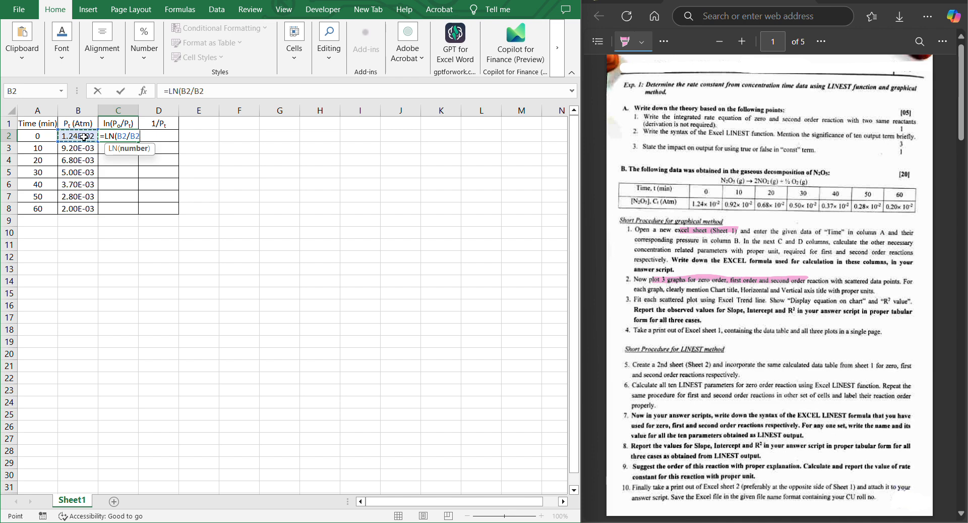
pyautogui.click(122, 135)
pyautogui.press('F4')
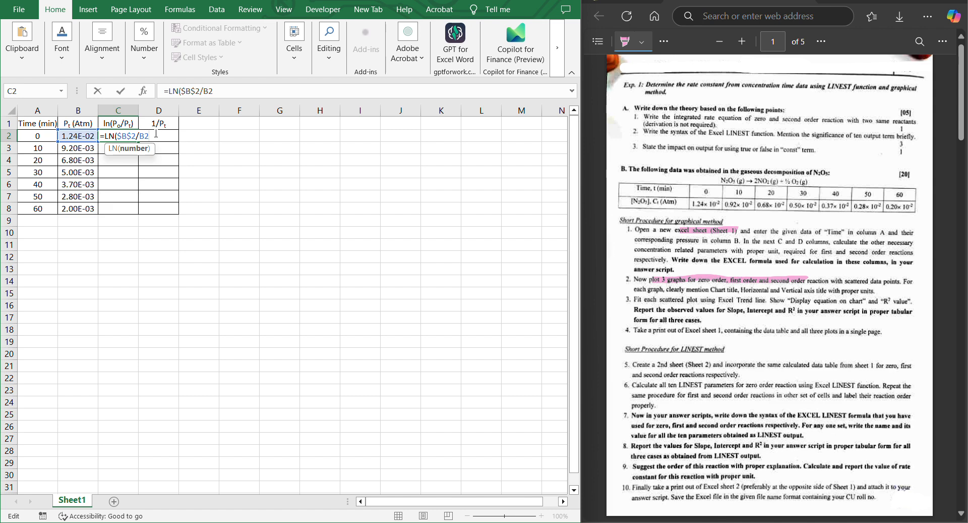
pyautogui.write(')')
pyautogui.press('Return')
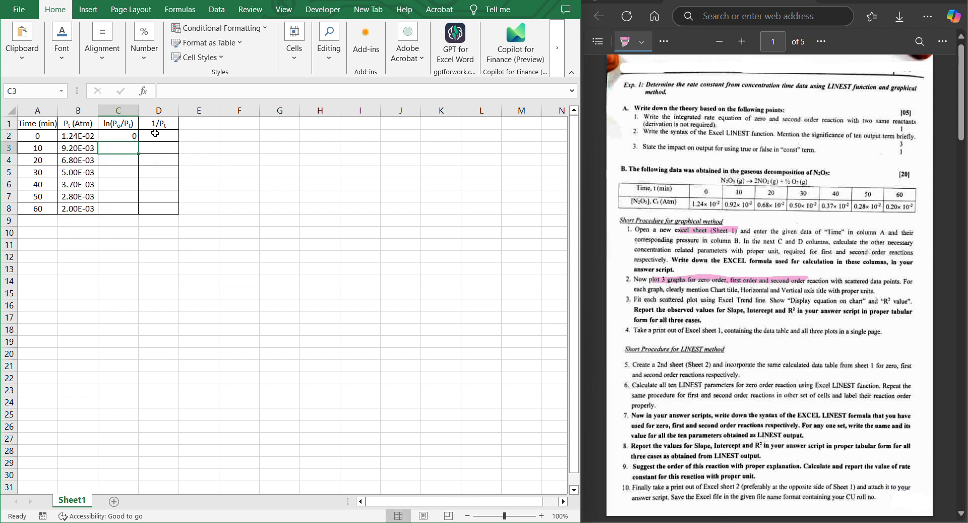
pyautogui.click(125, 138)
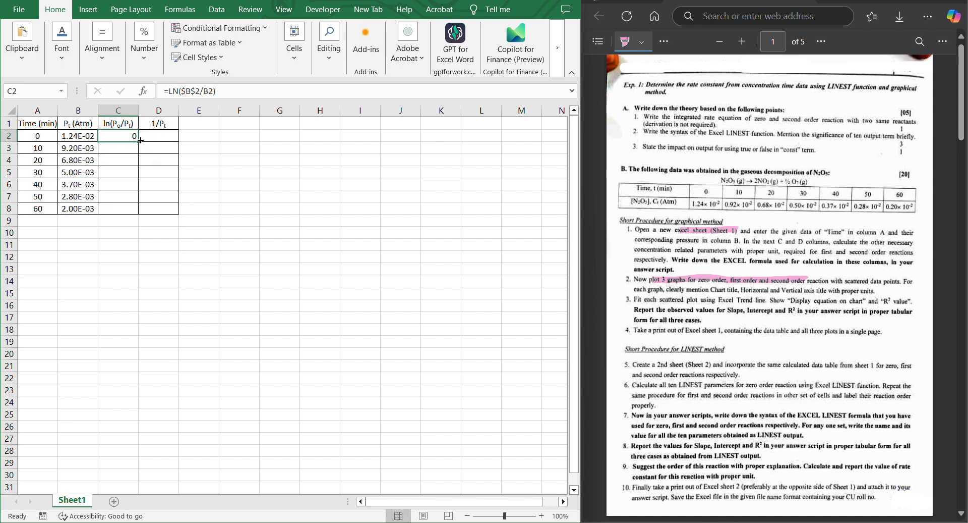
pyautogui.moveTo(141, 140); pyautogui.dragTo(138, 216)
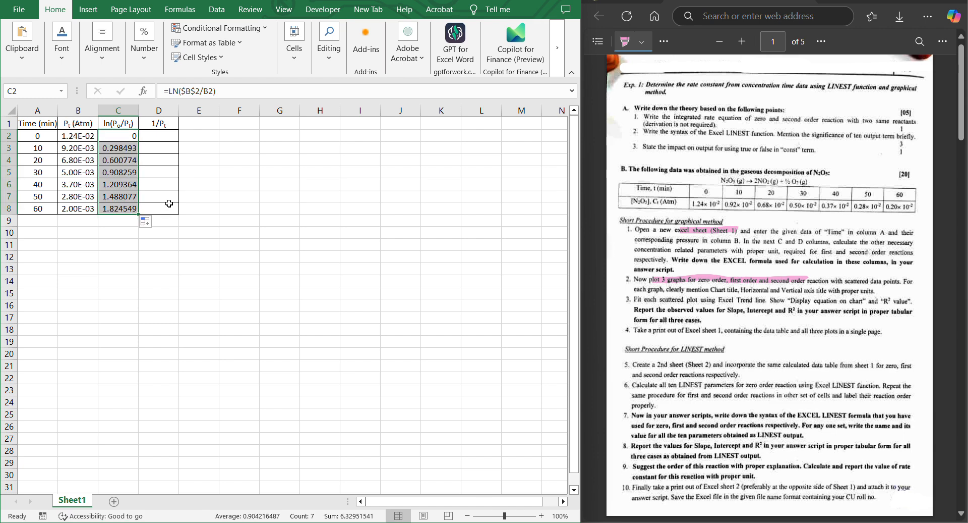
# Enter the formula =(1/B2) in D2 and fill it down to D8.
pyautogui.doubleClick(167, 135)
pyautogui.write('=')
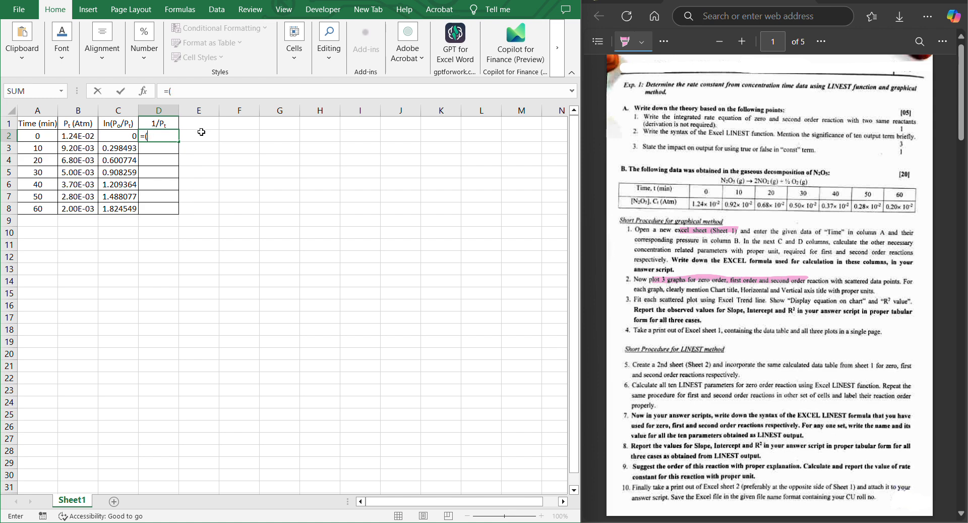
pyautogui.write('(1/')
pyautogui.click(73, 137)
pyautogui.write(')')
pyautogui.press('Return')
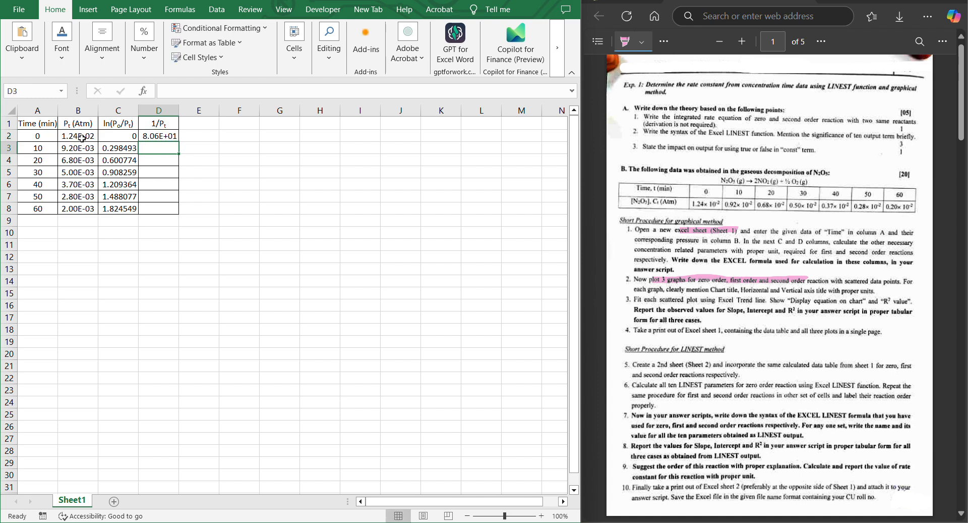
pyautogui.click(149, 137)
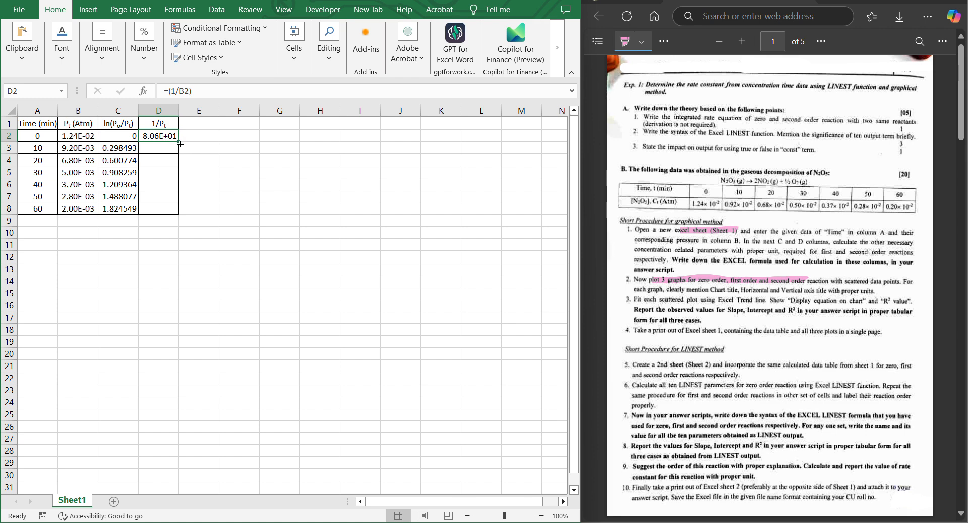
pyautogui.moveTo(180, 144); pyautogui.dragTo(175, 211)
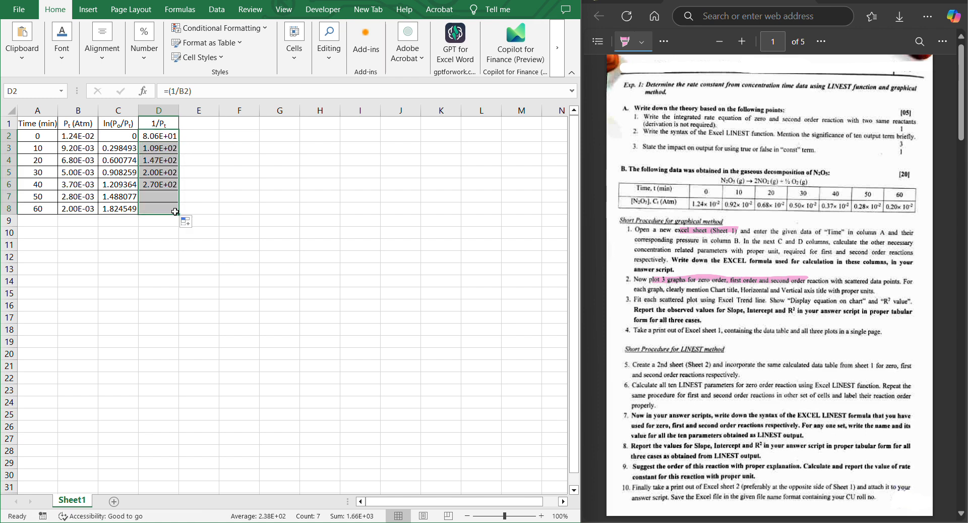
# Maximize the workbook window and merge and center cells A9 to D9.
pyautogui.scroll(-1, 181, 251)
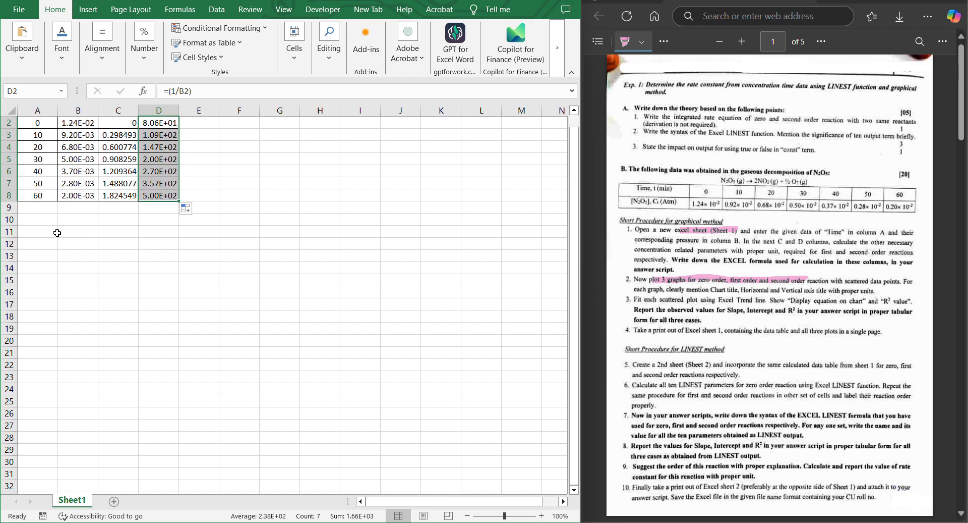
pyautogui.moveTo(30, 213); pyautogui.dragTo(151, 208)
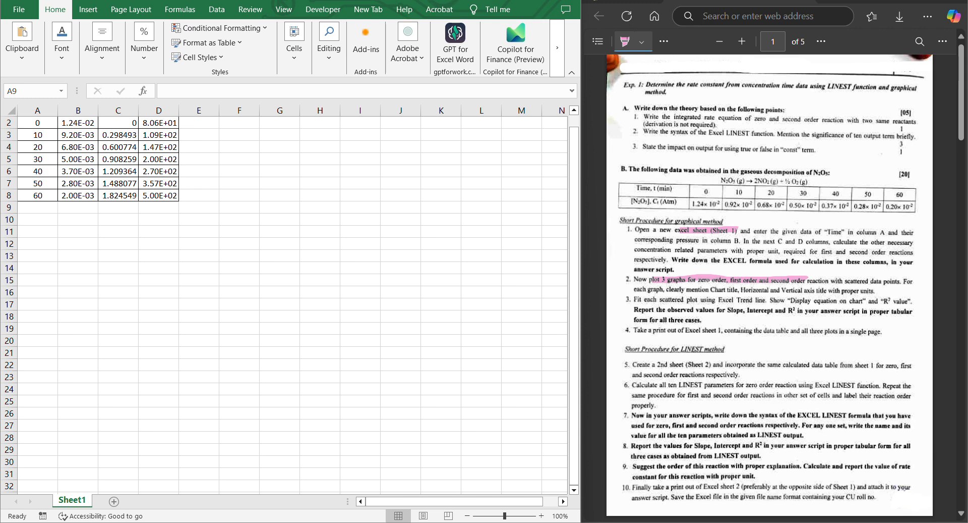
pyautogui.click(352, 3)
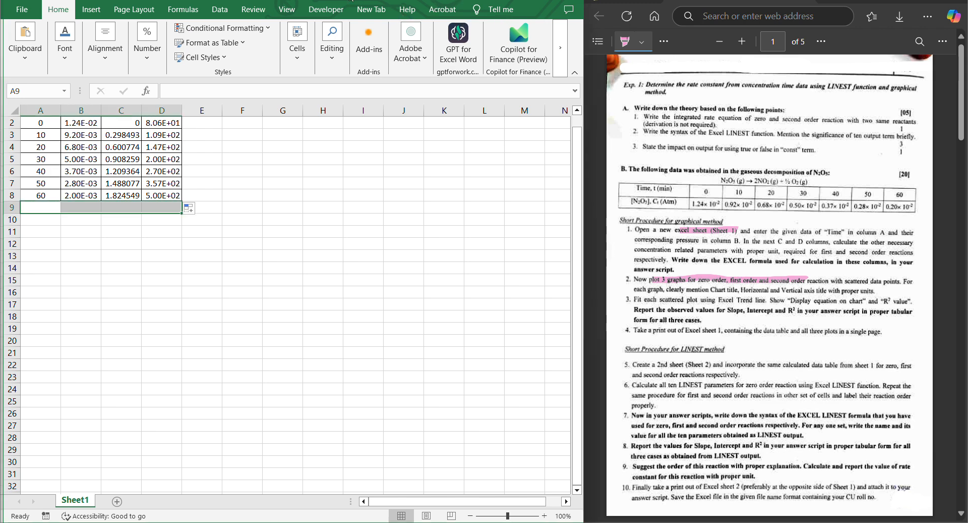
pyautogui.moveTo(352, 2); pyautogui.dragTo(426, 79)
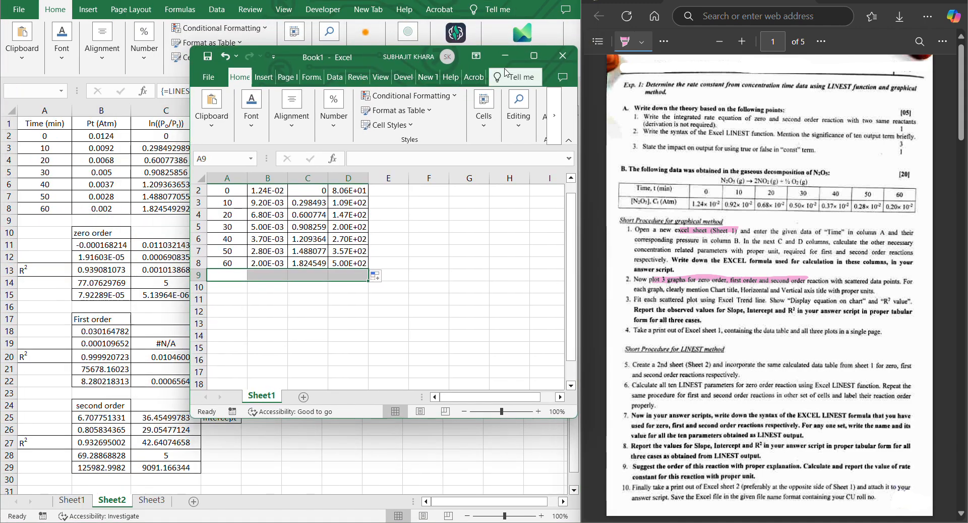
pyautogui.click(540, 55)
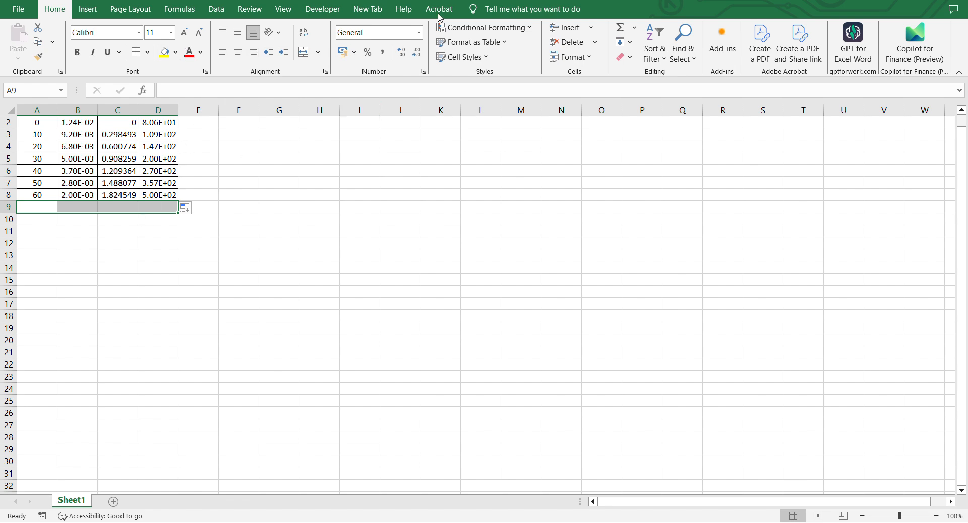
pyautogui.click(591, 29)
pyautogui.click(597, 60)
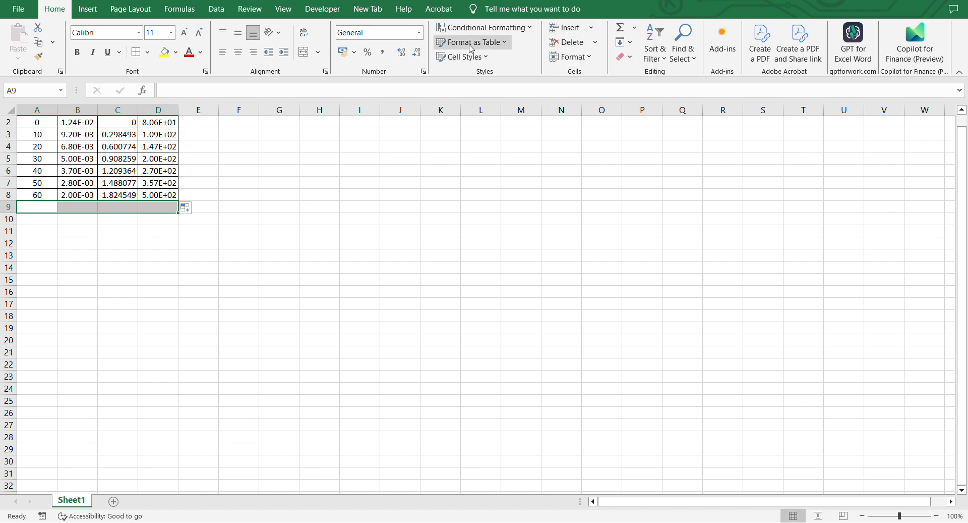
pyautogui.click(303, 52)
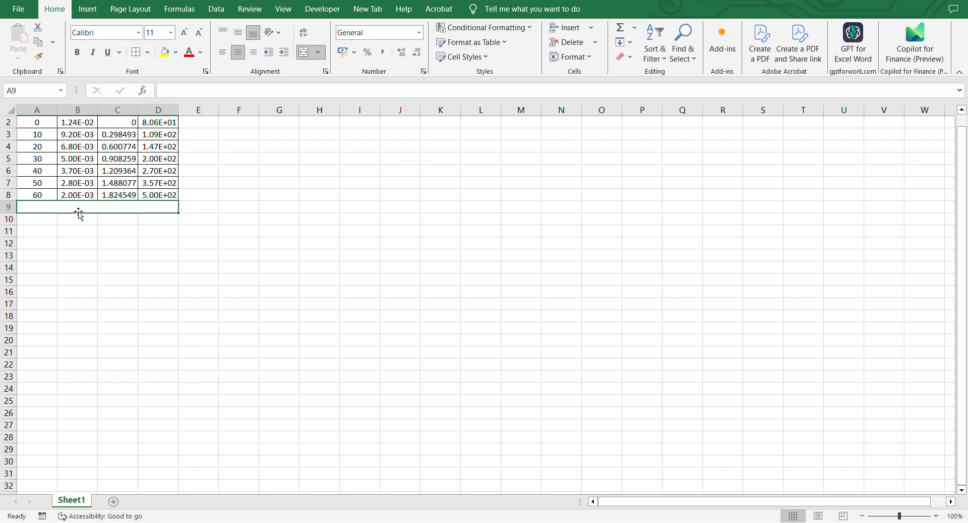
# Label the merged cell under the table as Zerith order.
pyautogui.write('Ze')
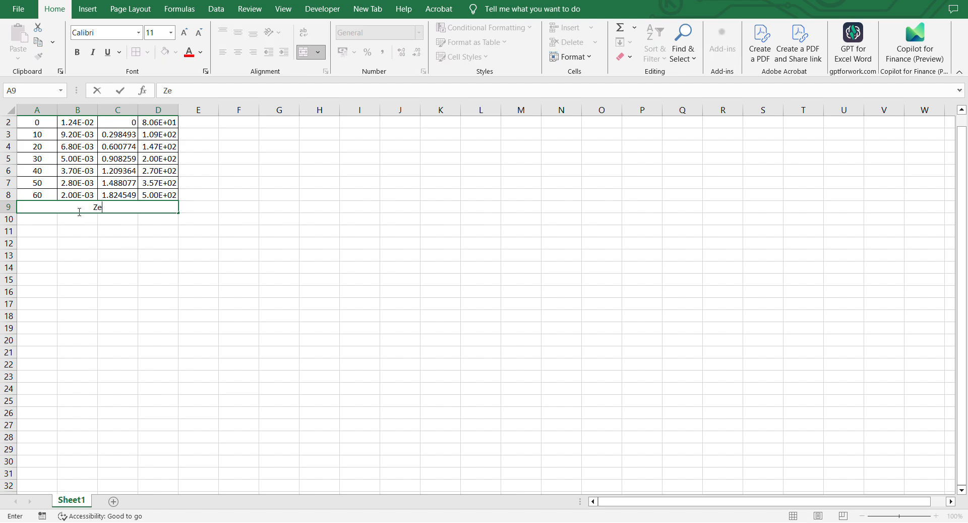
pyautogui.write('rith order')
pyautogui.click(49, 230)
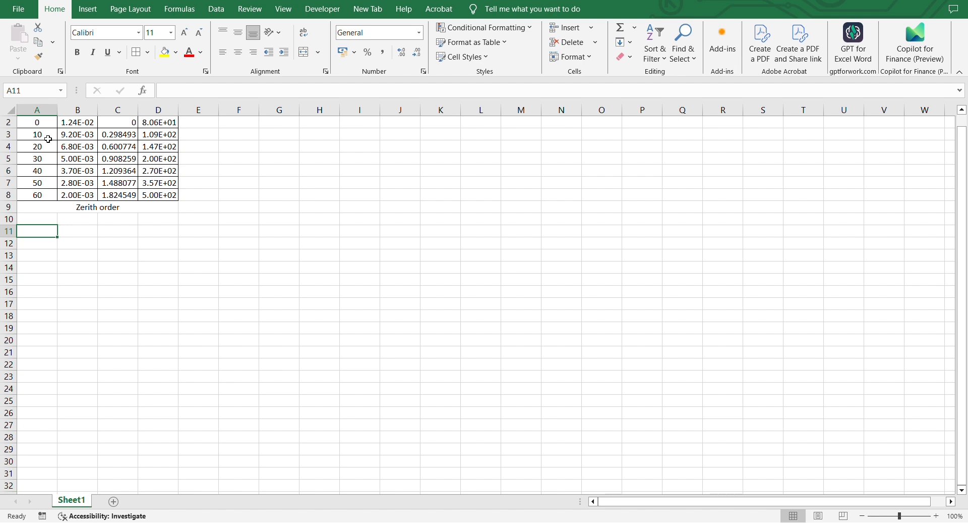
# Insert a scatter chart of pressure against time from the data in A2 to B8.
pyautogui.scroll(1, 48, 139)
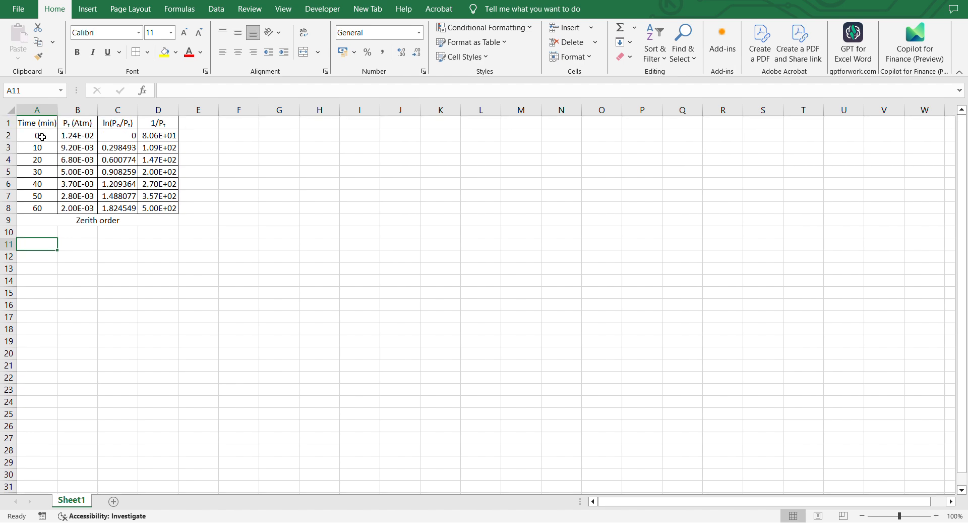
pyautogui.moveTo(42, 137); pyautogui.dragTo(89, 207)
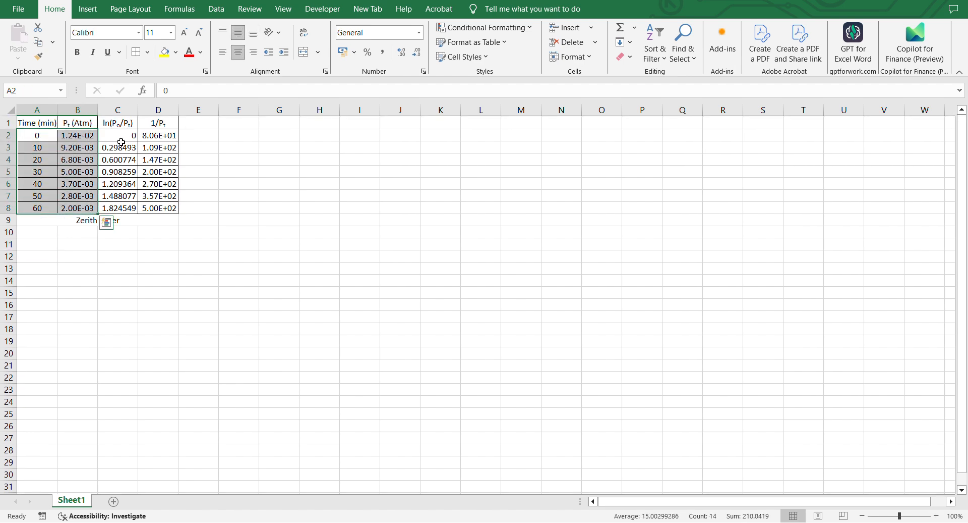
pyautogui.click(94, 12)
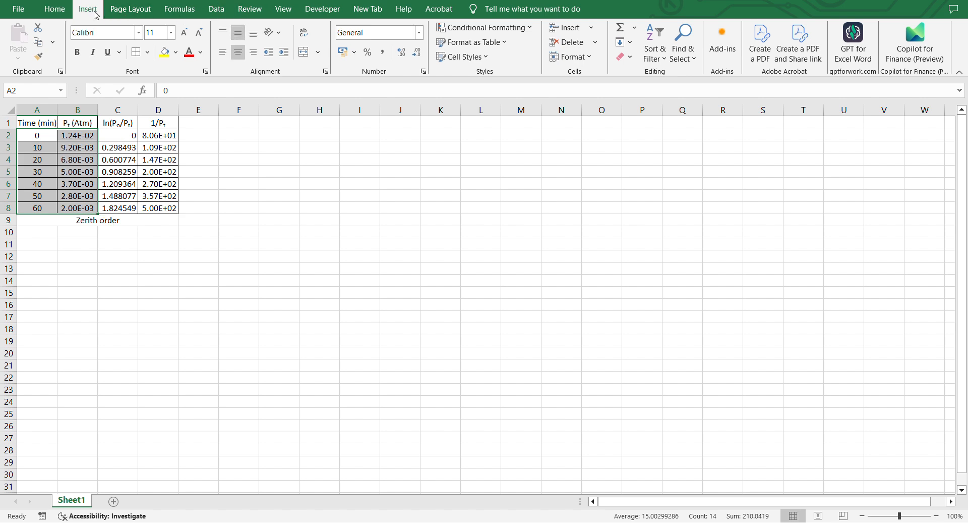
pyautogui.click(410, 57)
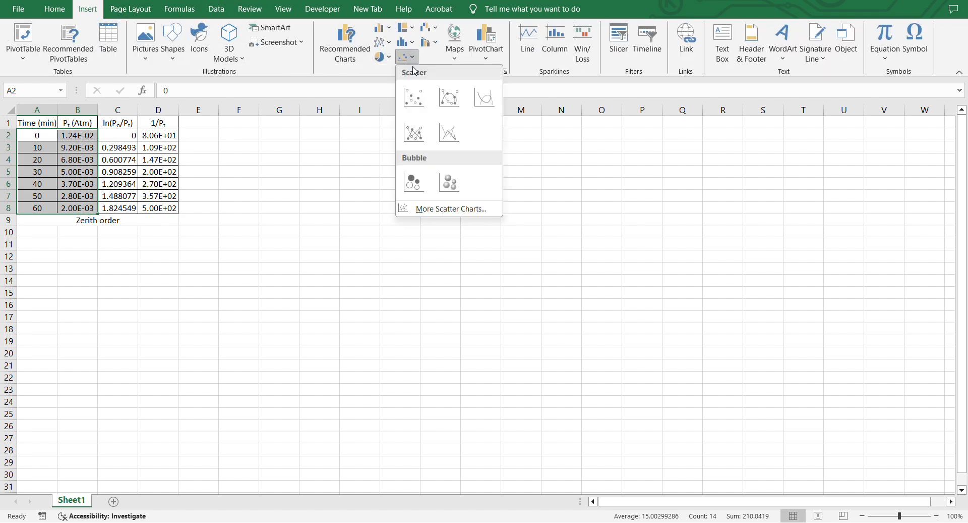
pyautogui.click(414, 98)
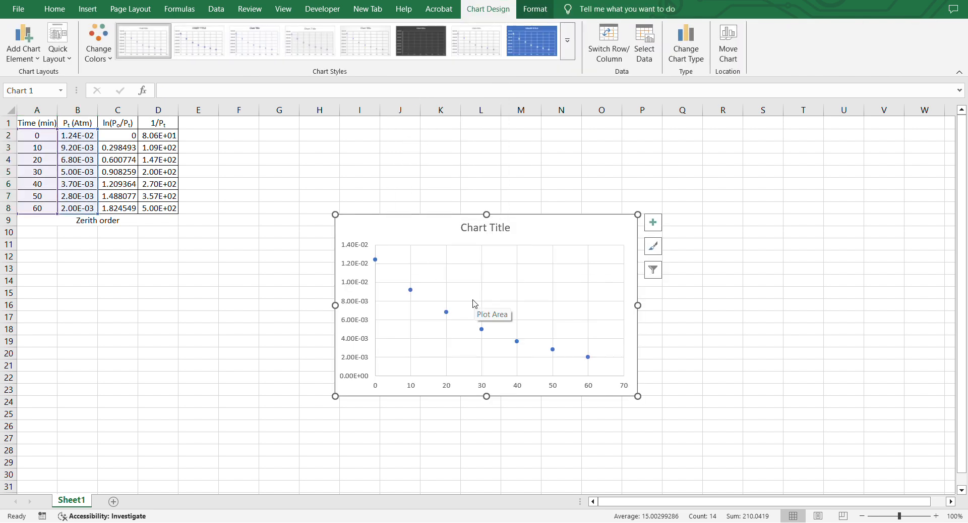
# Add a linear trendline to the data series and display its equation and R-squared value on the chart.
pyautogui.click(447, 312)
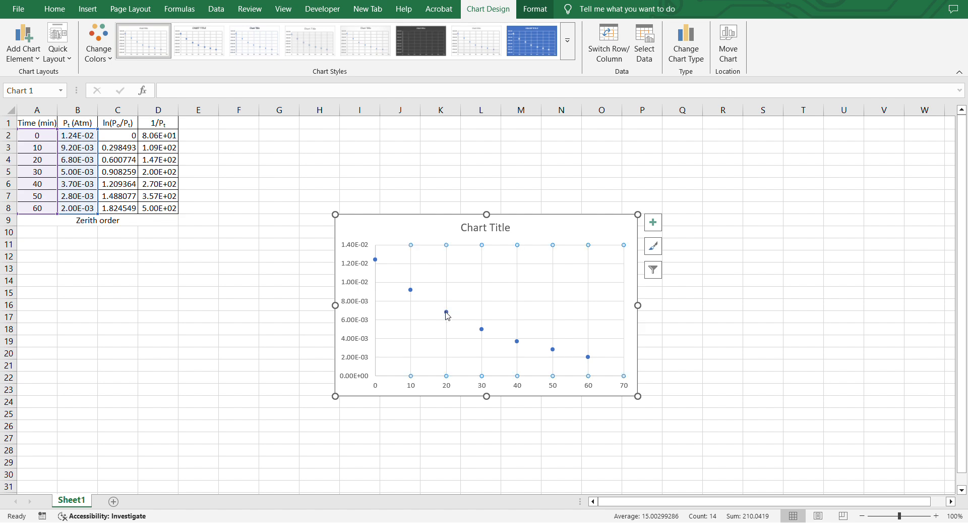
pyautogui.rightClick(447, 314)
pyautogui.click(510, 415)
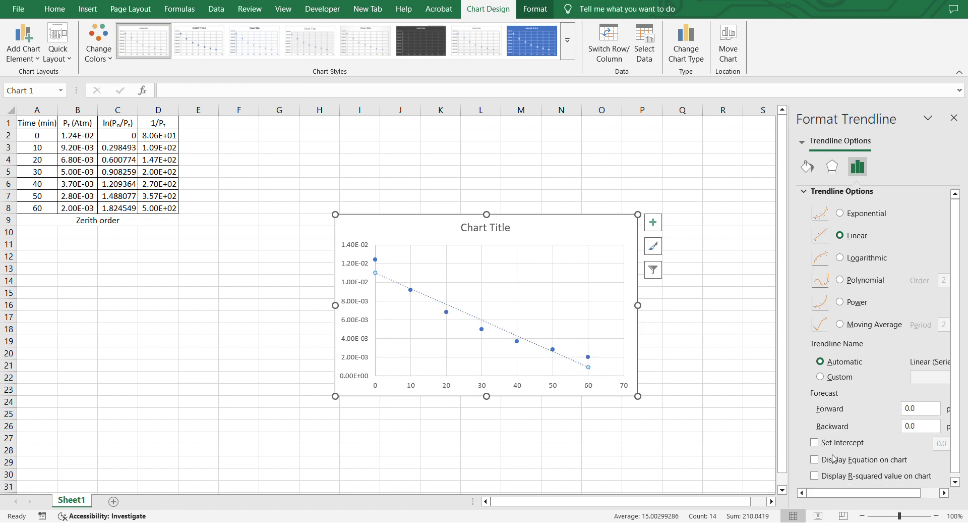
pyautogui.click(815, 459)
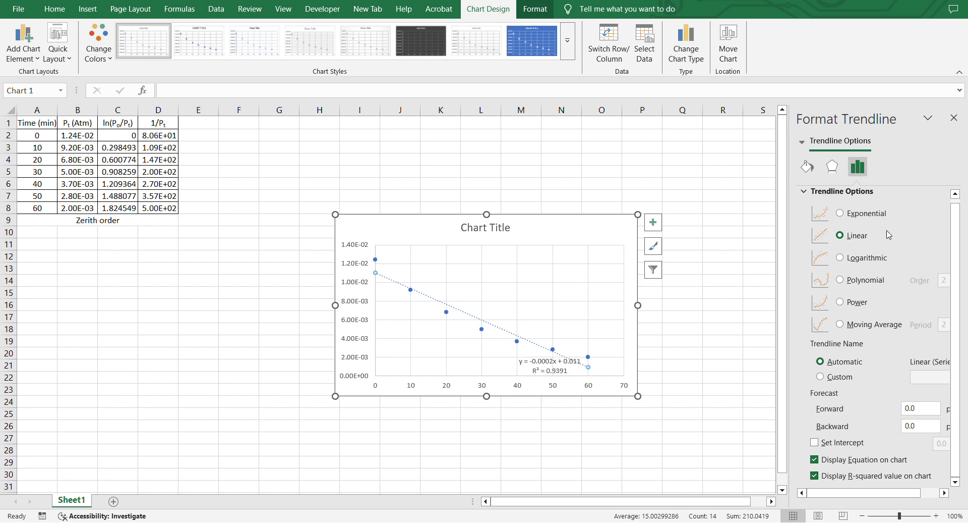
pyautogui.click(958, 118)
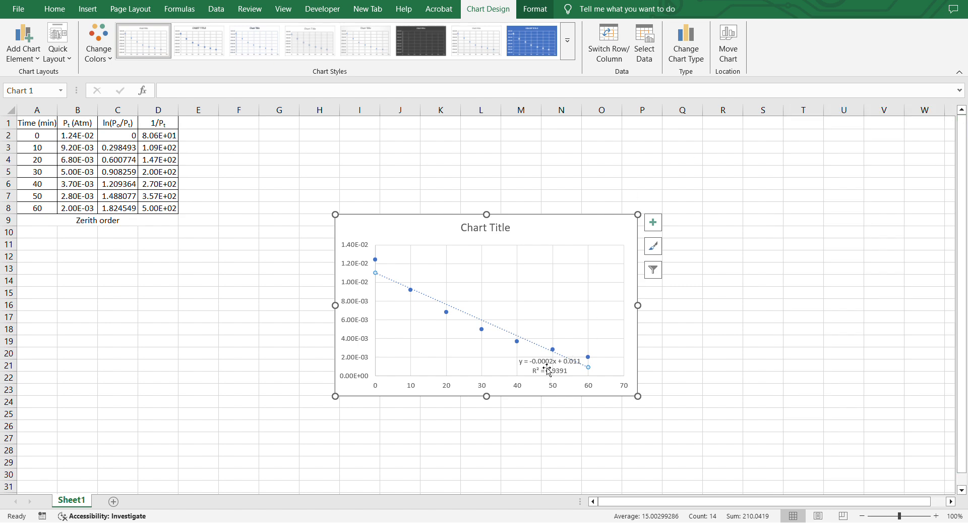
# Move the chart below the data table and reposition the trendline equation label inside the plot area.
pyautogui.moveTo(548, 368); pyautogui.dragTo(578, 237)
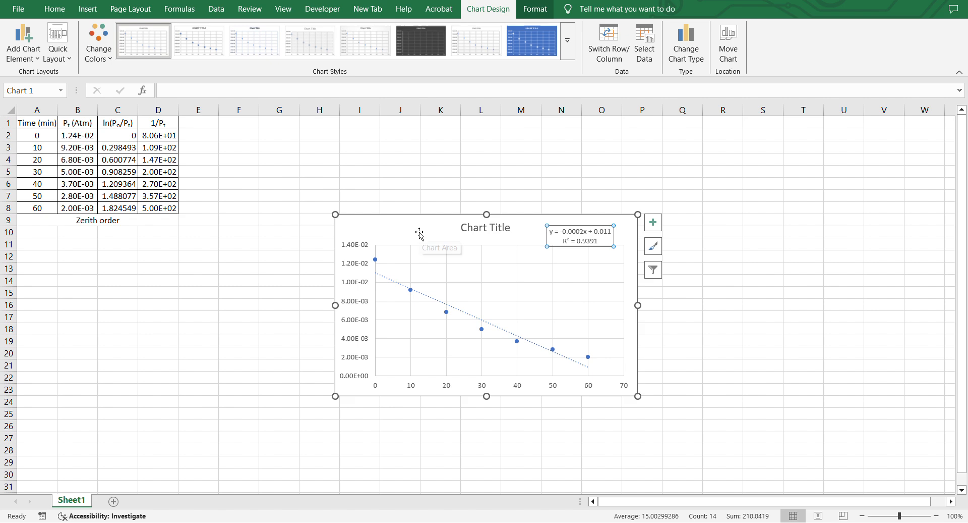
pyautogui.moveTo(416, 239); pyautogui.dragTo(97, 232)
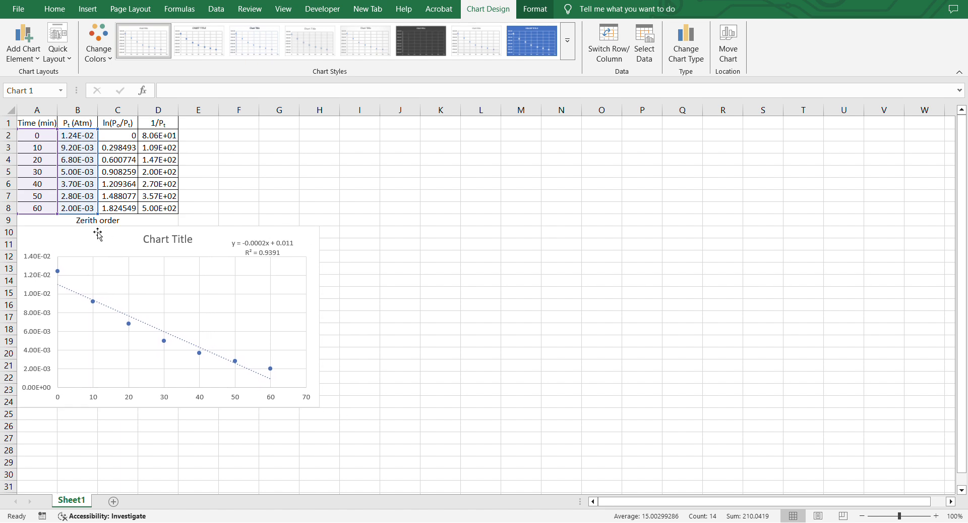
pyautogui.moveTo(258, 245); pyautogui.dragTo(231, 271)
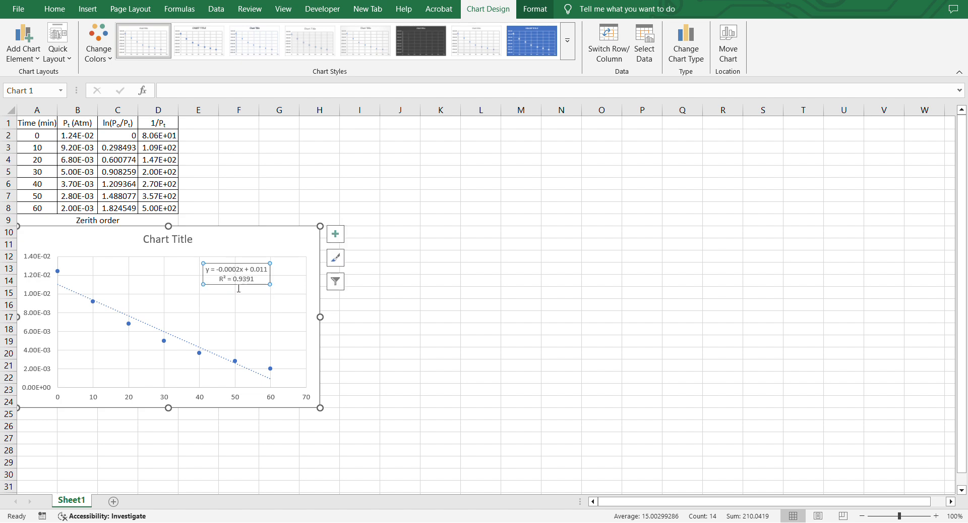
# Correct the label in the merged cell under the table to Zeroth order.
pyautogui.scroll(-1, 241, 322)
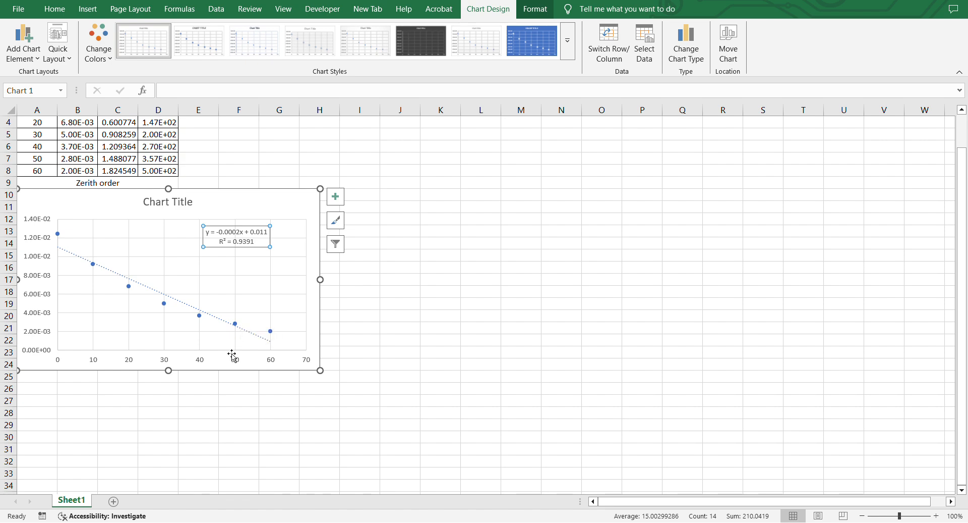
pyautogui.scroll(-1, 234, 353)
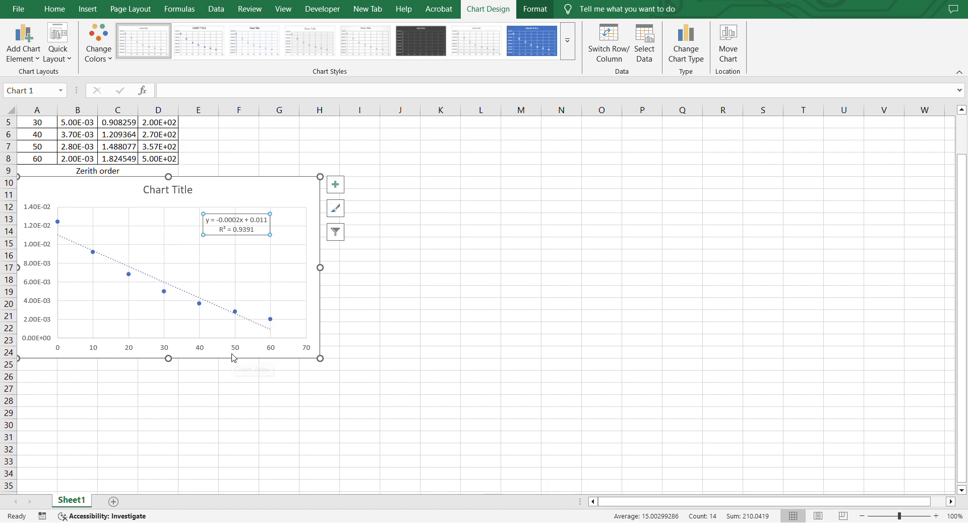
pyautogui.click(80, 171)
pyautogui.click(177, 91)
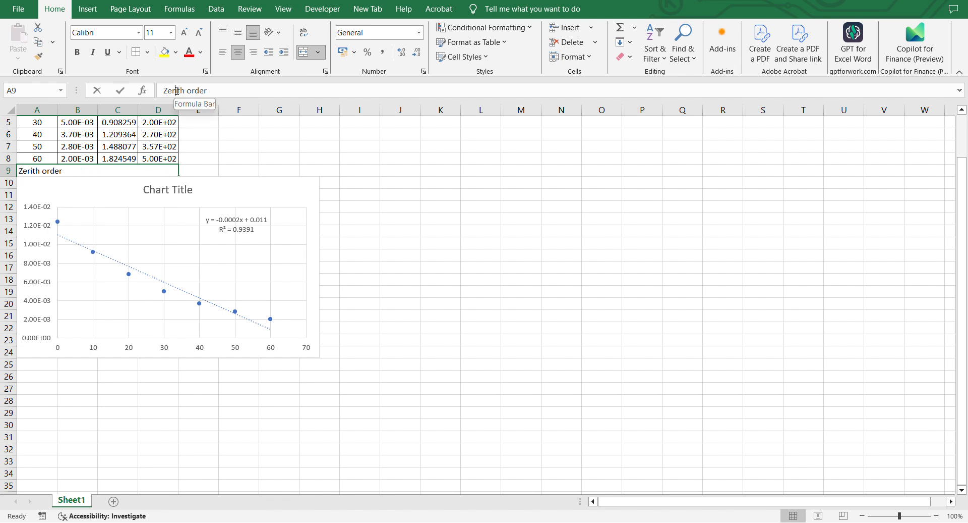
pyautogui.press('BackSpace')
pyautogui.write('o')
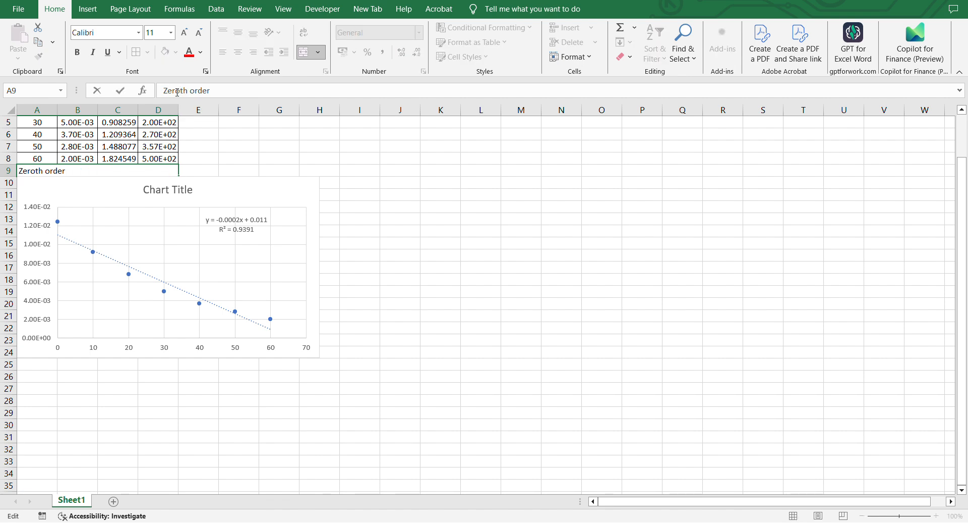
pyautogui.click(41, 367)
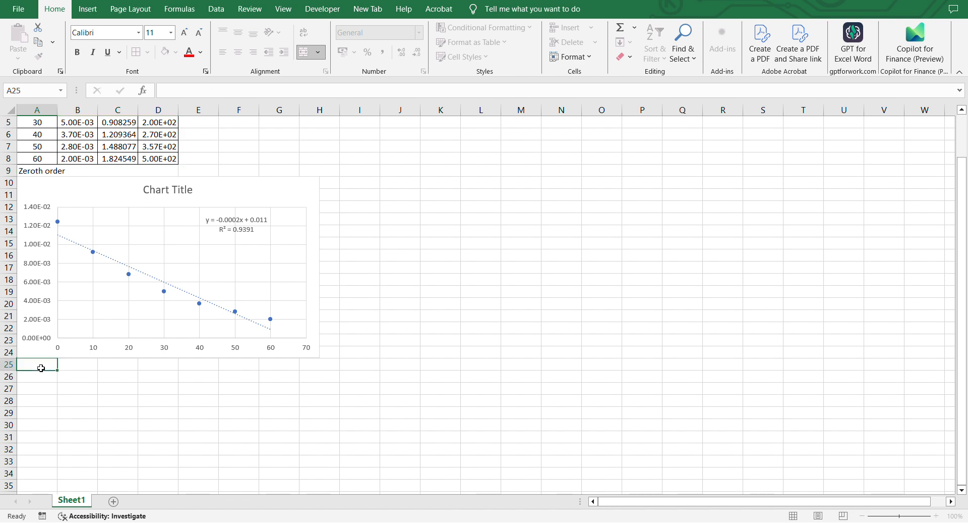
# Merge cells A25 to F25 below the chart and label them First order.
pyautogui.moveTo(41, 367); pyautogui.dragTo(231, 364)
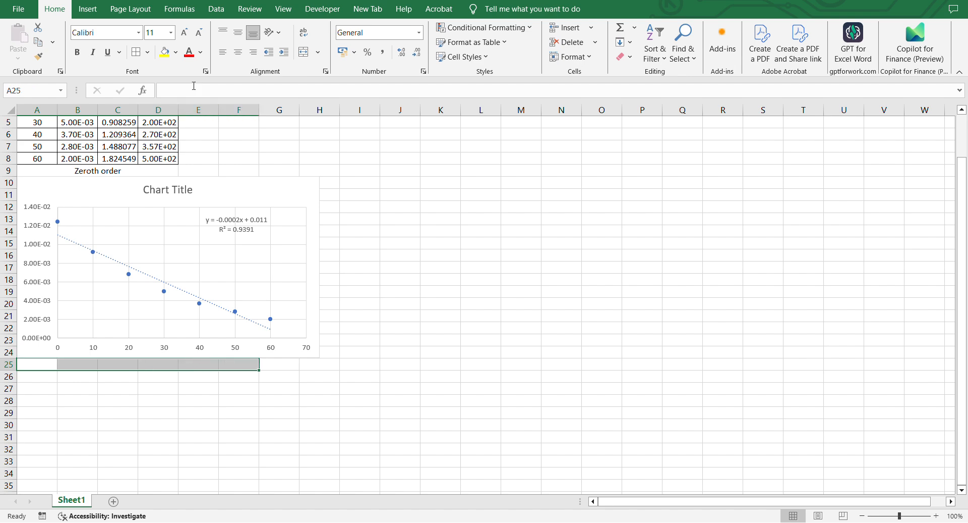
pyautogui.click(305, 52)
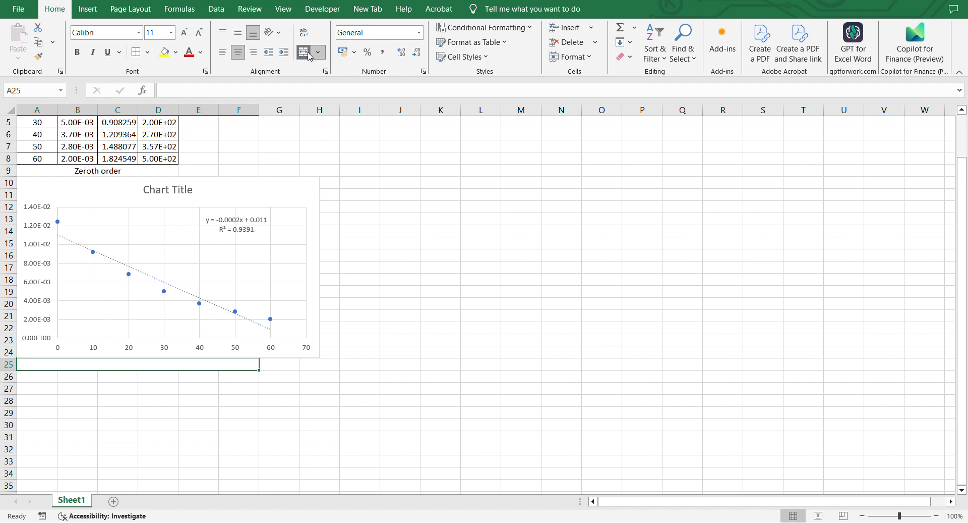
pyautogui.doubleClick(109, 366)
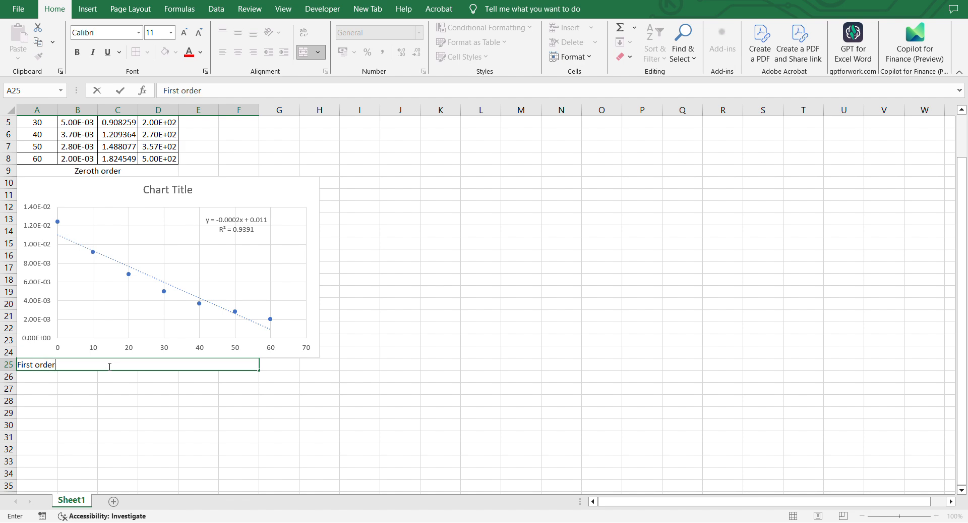
pyautogui.click(52, 387)
# Insert an empty scatter chart and position it below the First order label.
pyautogui.scroll(-1, 51, 387)
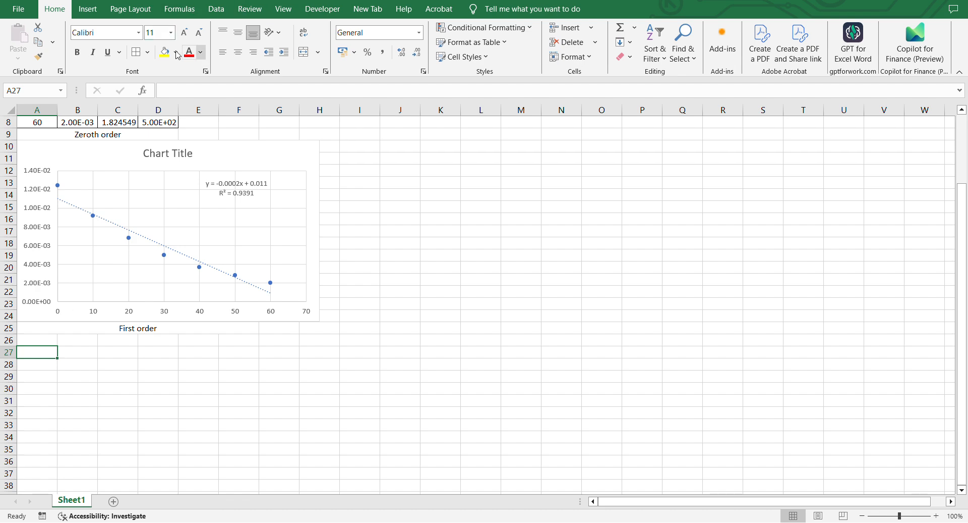
pyautogui.scroll(1, 130, 205)
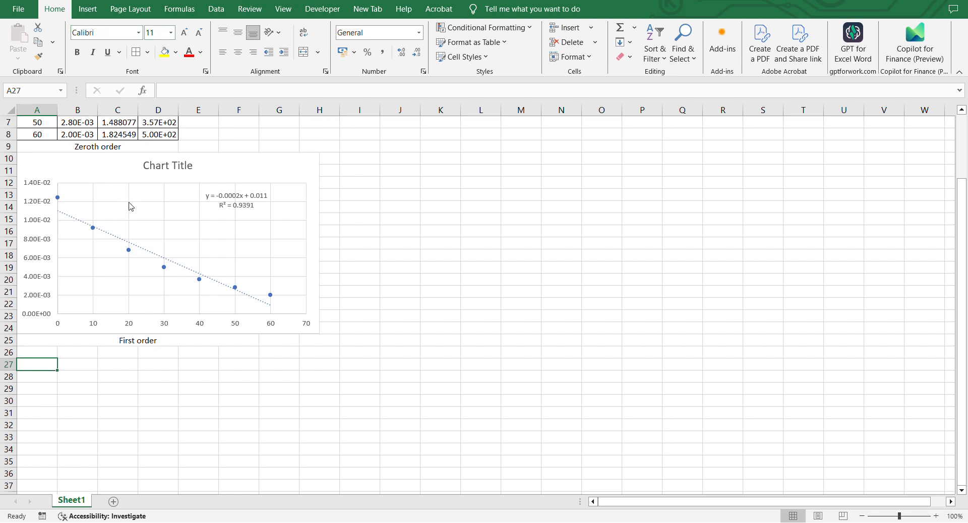
pyautogui.click(93, 13)
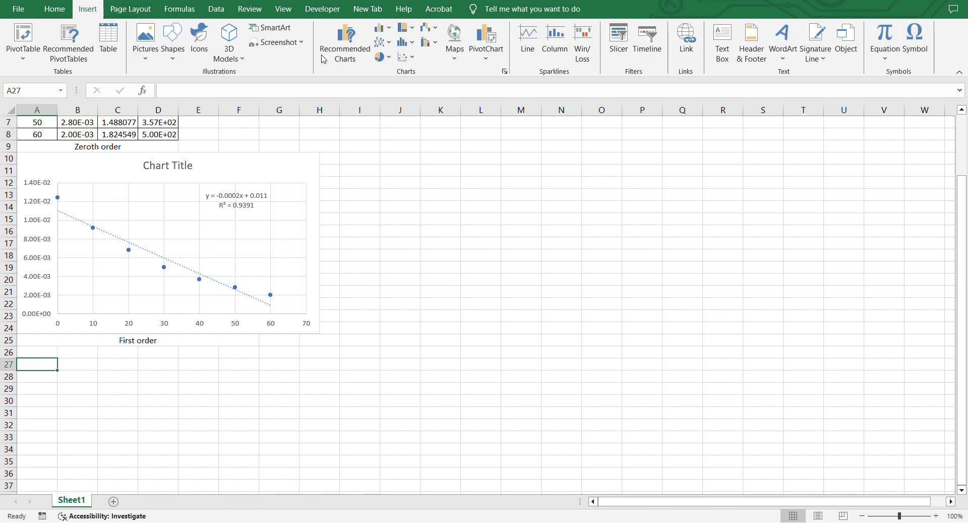
pyautogui.click(411, 58)
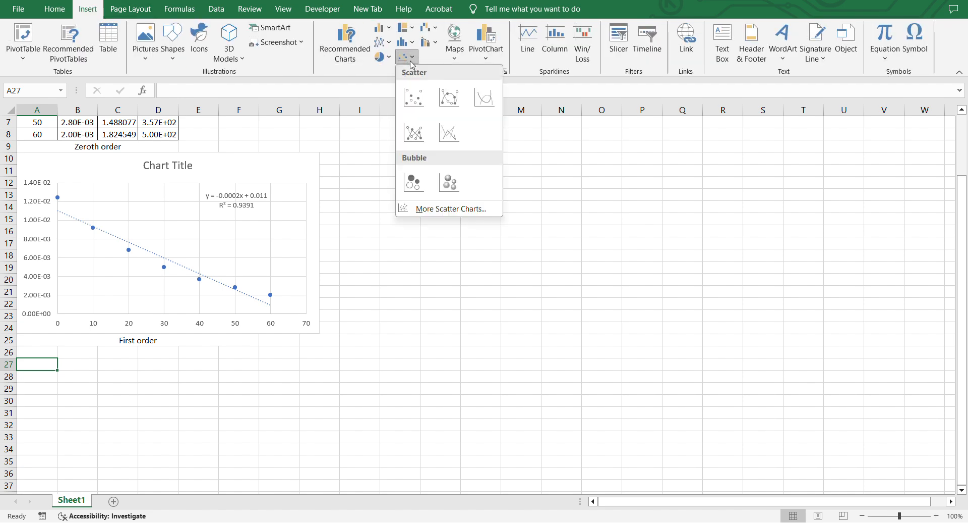
pyautogui.click(411, 95)
pyautogui.moveTo(452, 272); pyautogui.dragTo(133, 413)
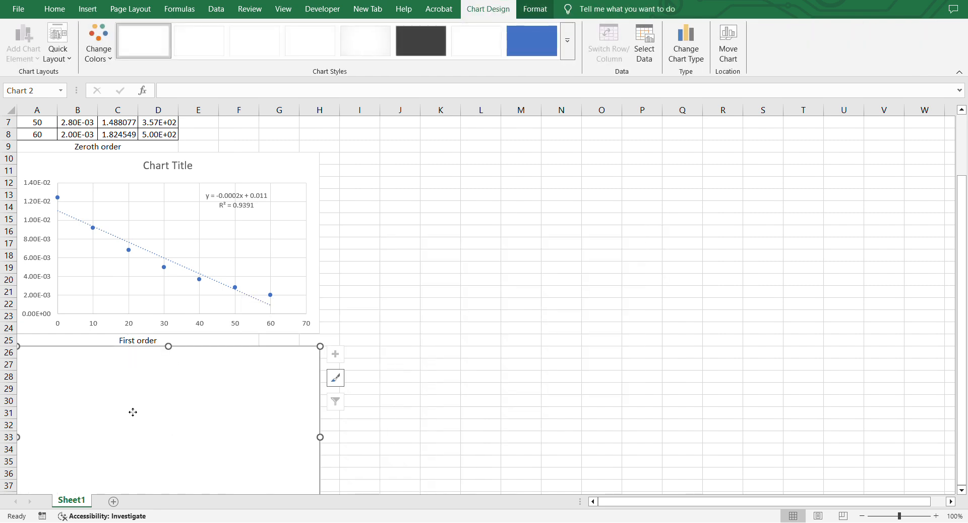
# Add a data series to the new chart with X values A2:A8 and Y values C2:C8.
pyautogui.rightClick(133, 413)
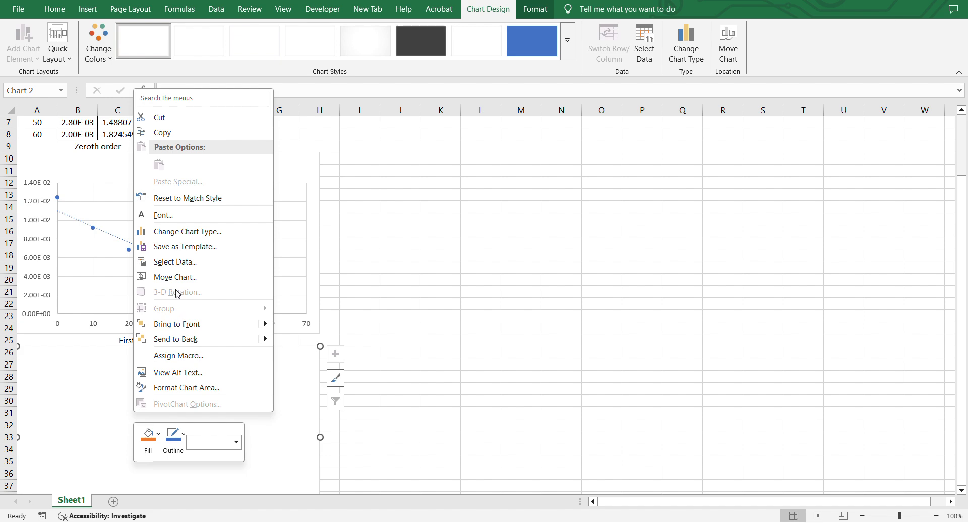
pyautogui.click(175, 261)
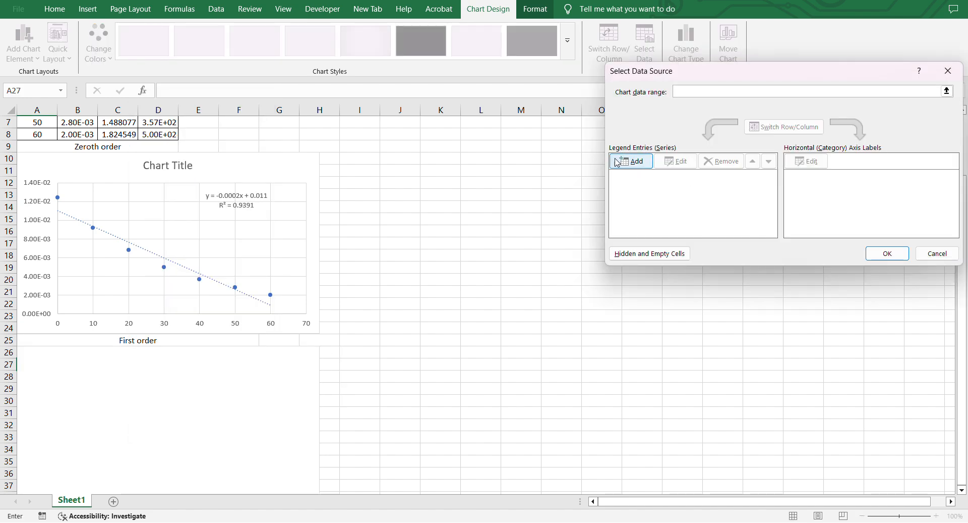
pyautogui.click(638, 161)
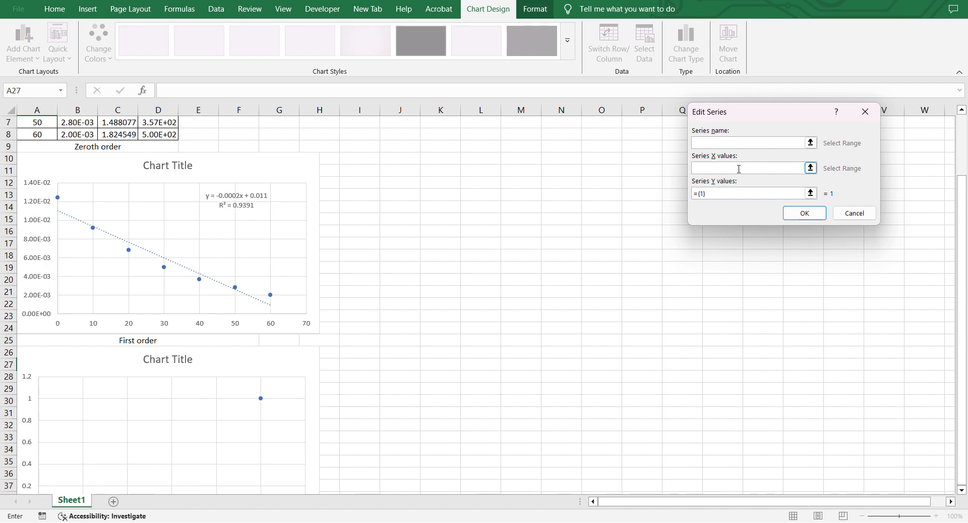
pyautogui.click(692, 172)
pyautogui.scroll(2, 372, 208)
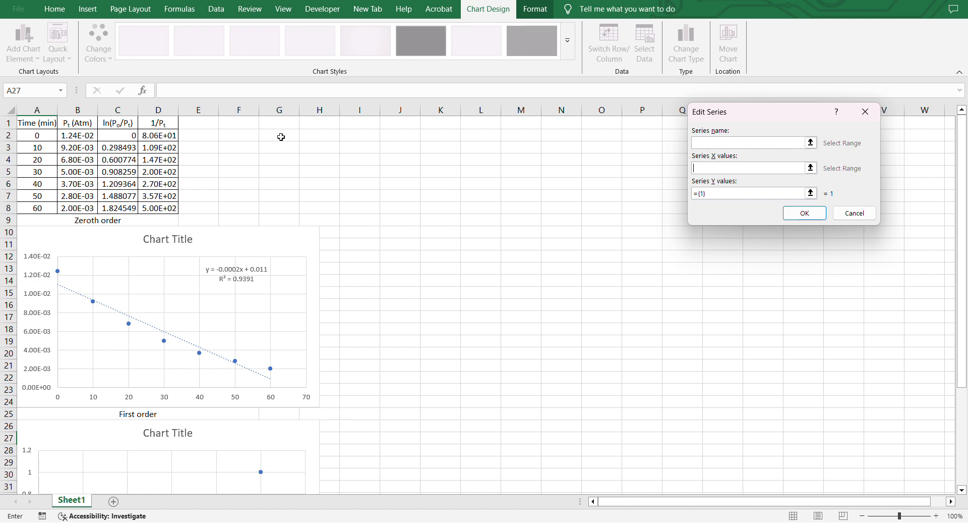
pyautogui.moveTo(36, 135); pyautogui.dragTo(39, 207)
pyautogui.click(713, 195)
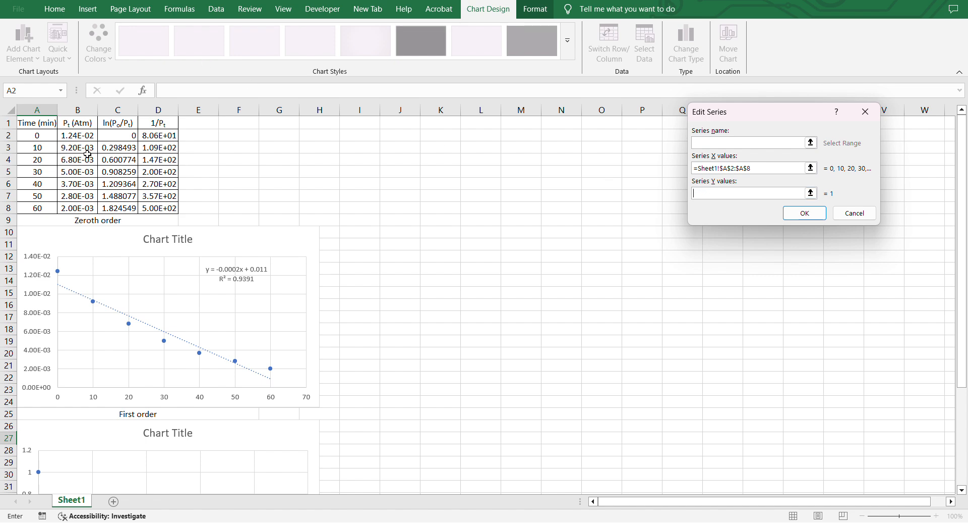
pyautogui.moveTo(116, 136); pyautogui.dragTo(113, 205)
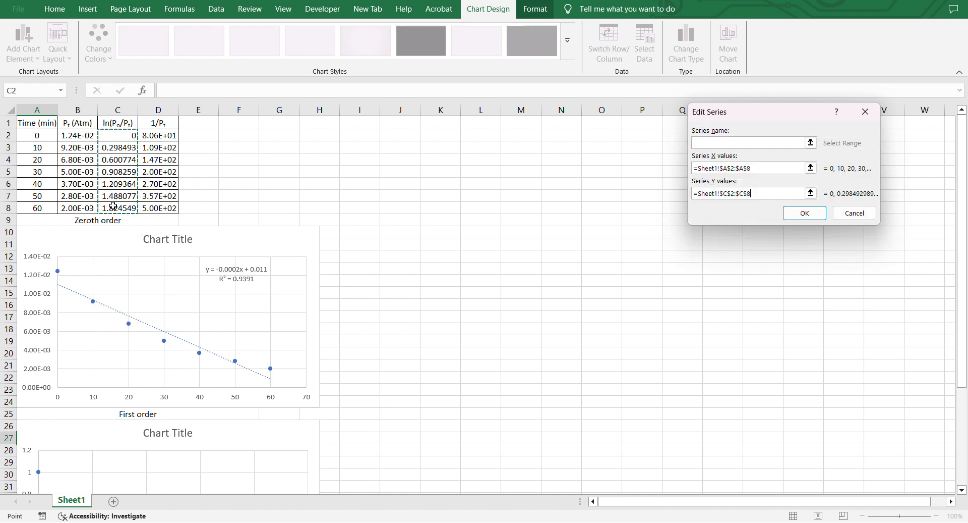
pyautogui.click(807, 214)
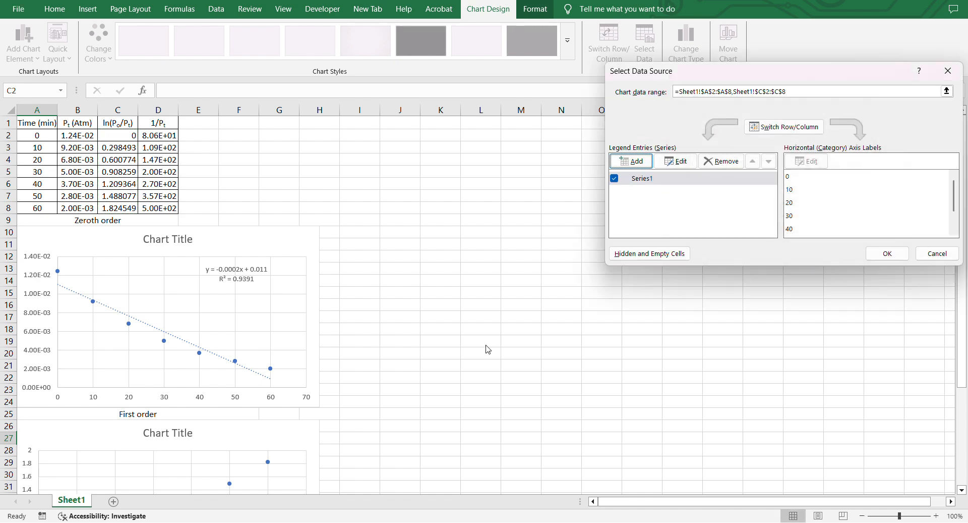
pyautogui.click(887, 253)
# Add a linear trendline to the series and display its equation and R-squared value on the chart.
pyautogui.scroll(-3, 263, 348)
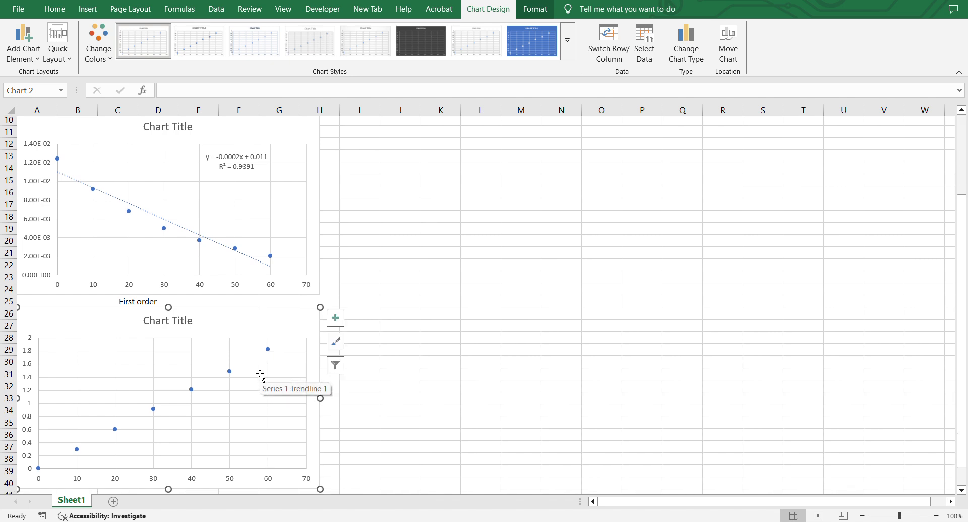
pyautogui.click(153, 413)
pyautogui.rightClick(153, 411)
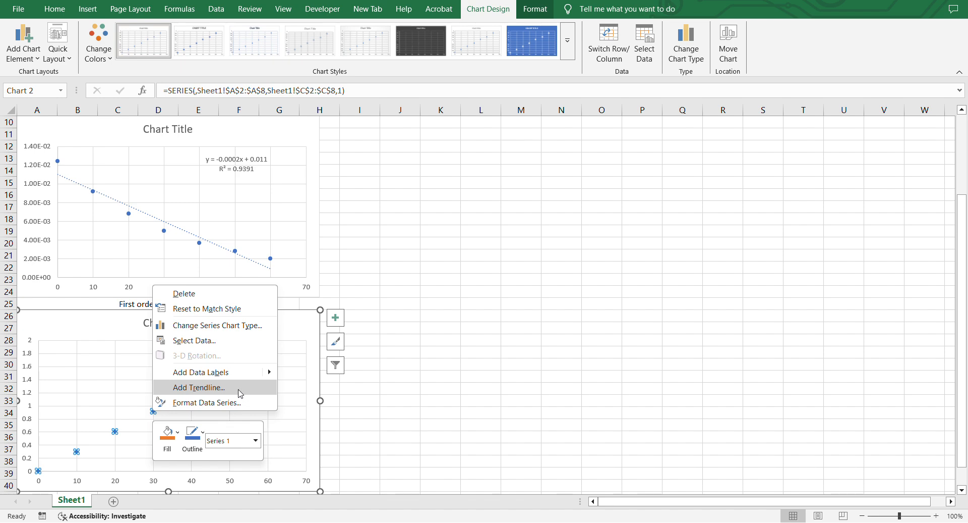
pyautogui.click(242, 392)
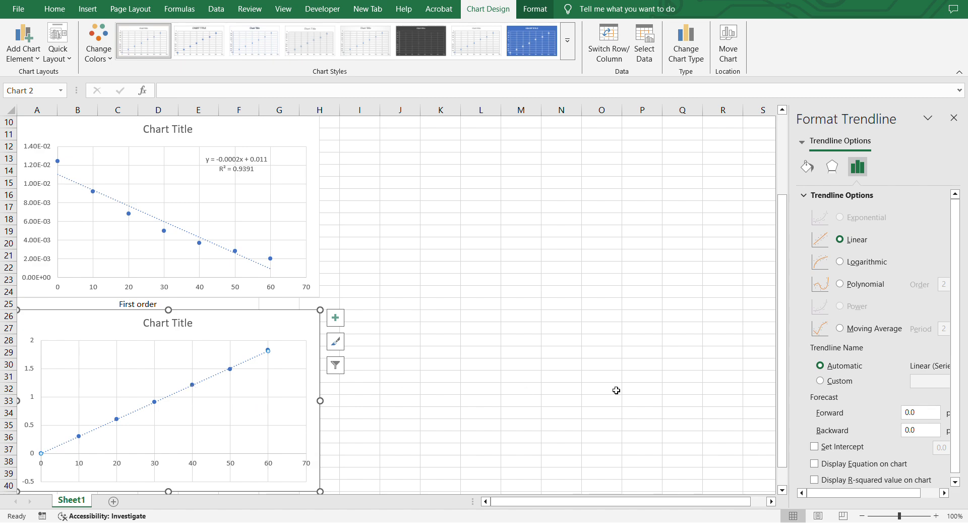
pyautogui.scroll(-1, 921, 452)
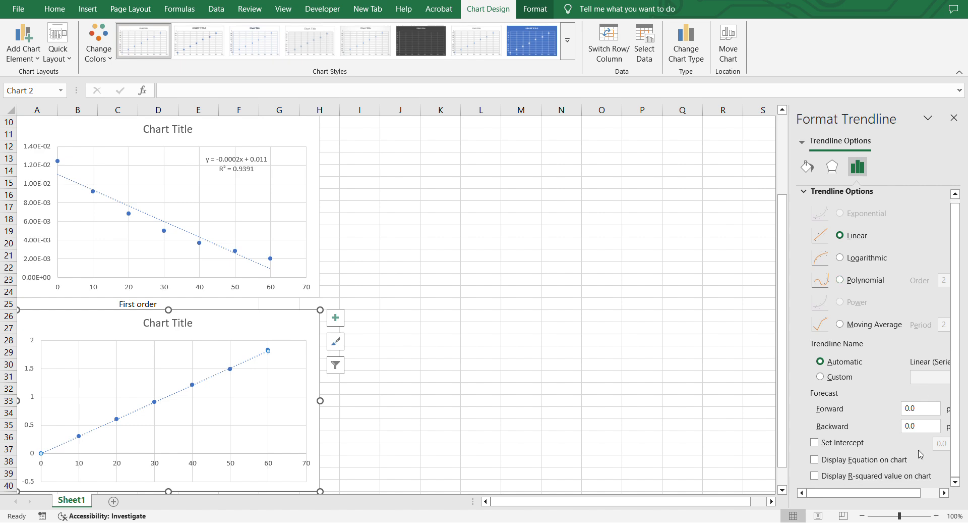
pyautogui.click(815, 459)
pyautogui.click(815, 476)
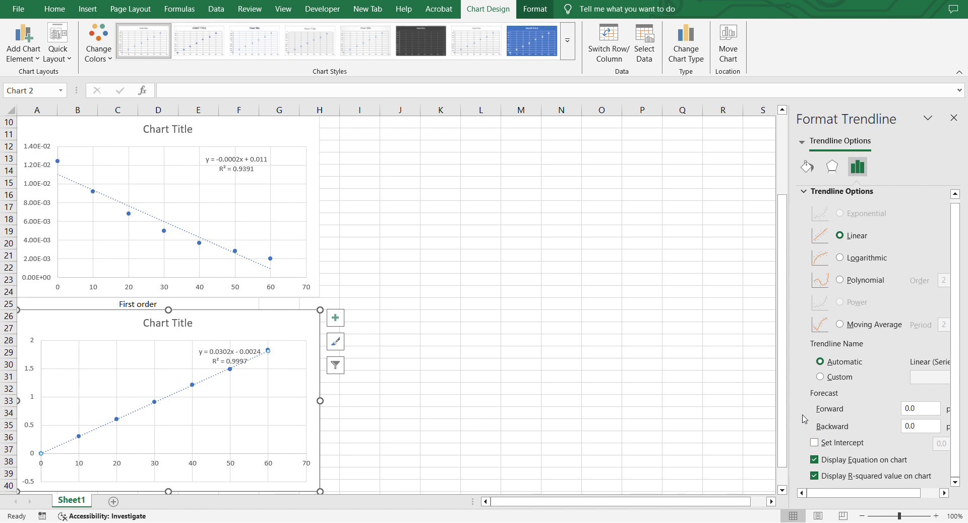
# Set the trendline's intercept to 0 and move its equation label to the chart's upper right corner.
pyautogui.click(221, 361)
pyautogui.moveTo(221, 362); pyautogui.dragTo(137, 361)
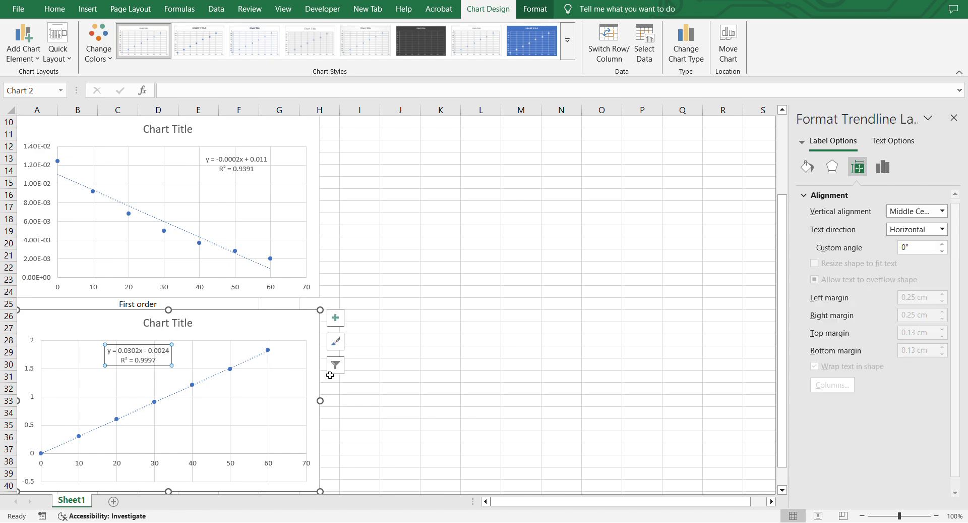
pyautogui.click(191, 387)
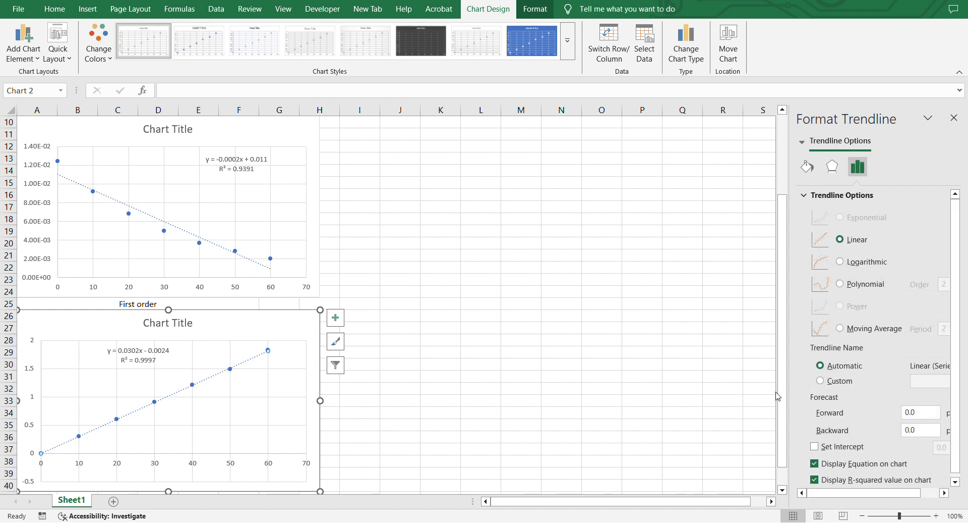
pyautogui.click(815, 447)
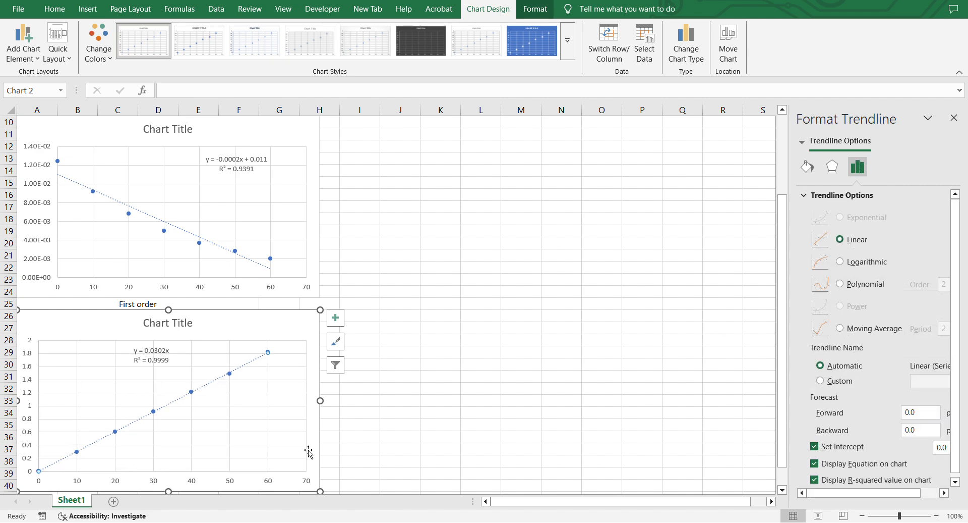
pyautogui.click(160, 361)
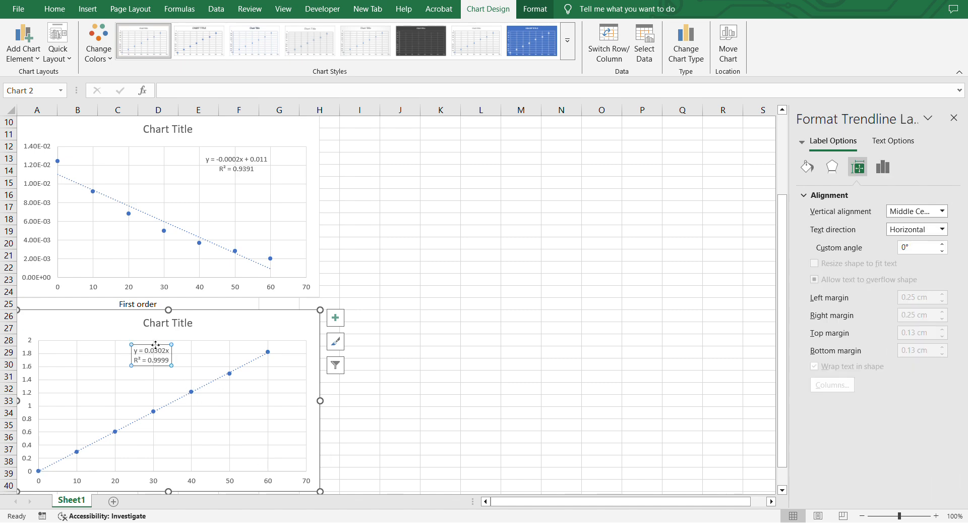
pyautogui.moveTo(156, 344); pyautogui.dragTo(270, 318)
# Merge cells A41 to F41 below the second chart and label them Second order reaction.
pyautogui.scroll(-3, 225, 418)
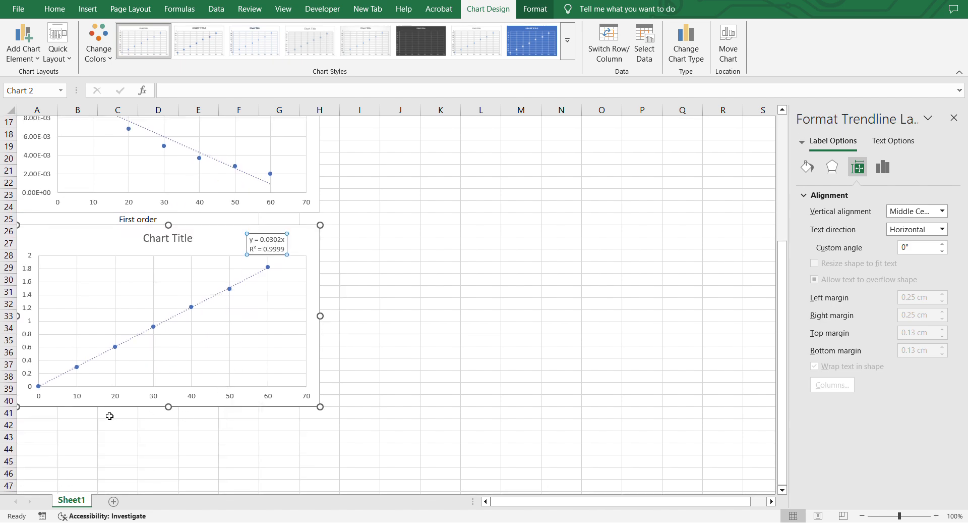
pyautogui.moveTo(47, 417); pyautogui.dragTo(225, 413)
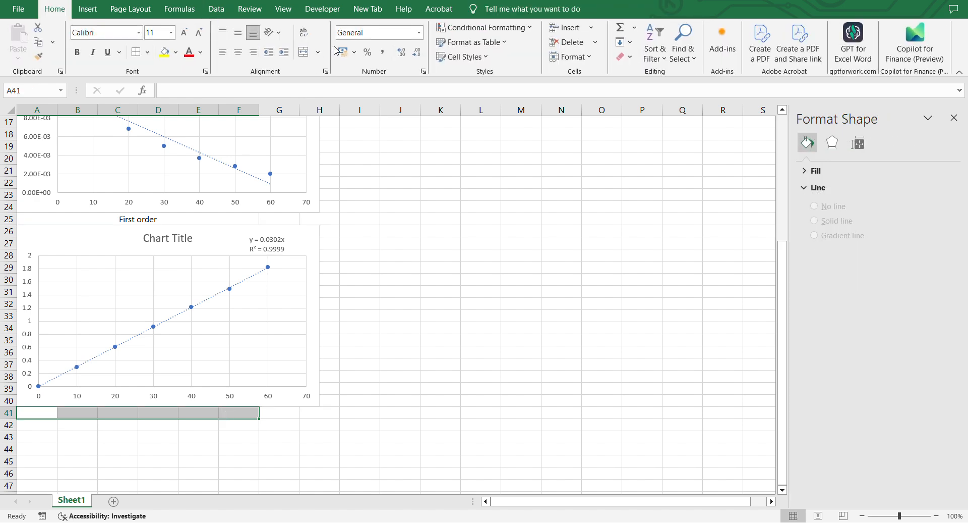
pyautogui.click(303, 52)
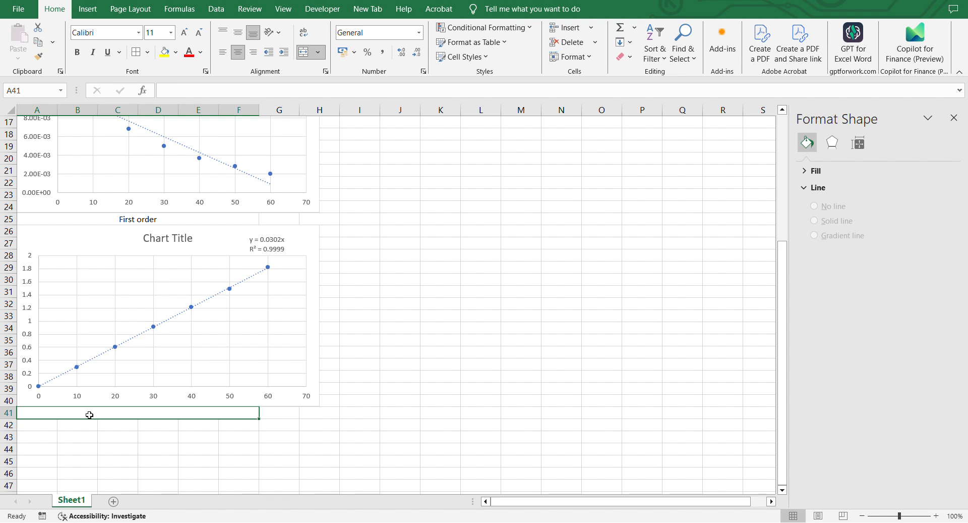
pyautogui.write('Se')
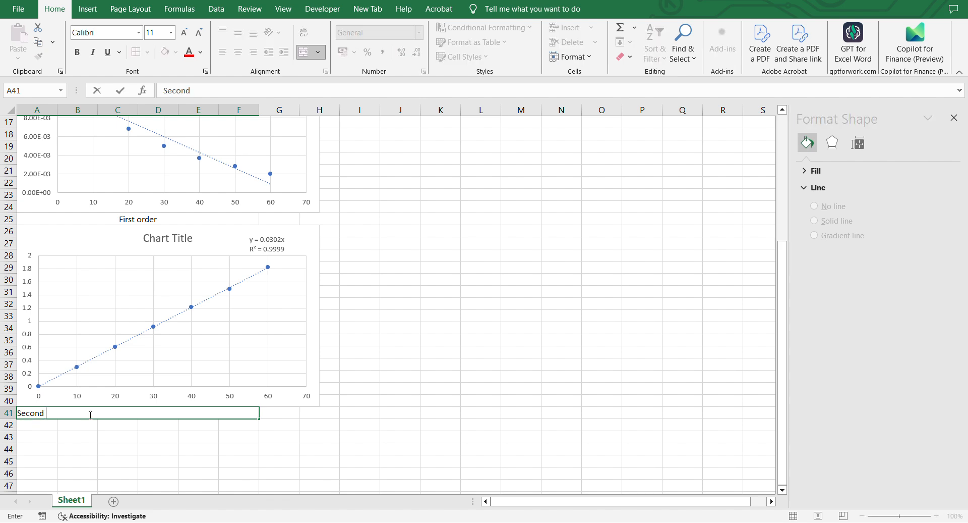
pyautogui.write('cond orde')
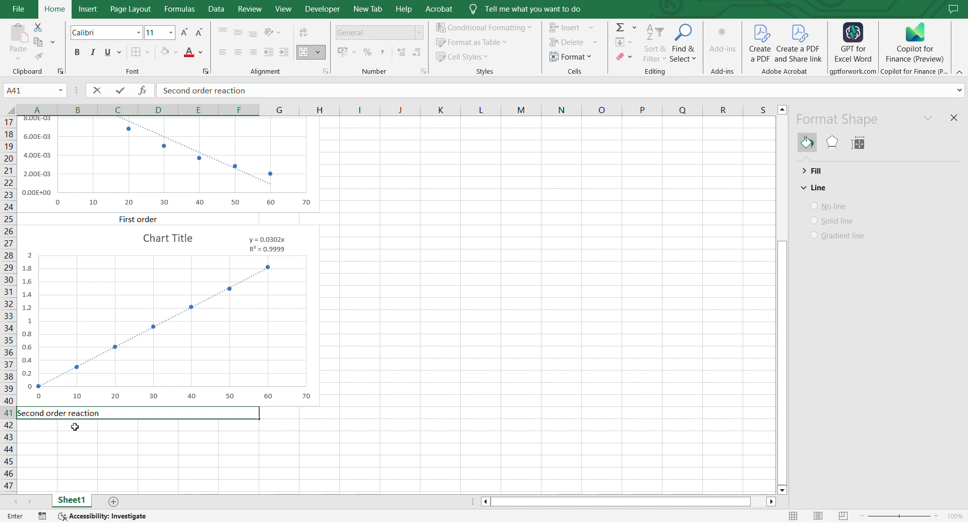
pyautogui.click(53, 431)
pyautogui.scroll(-1, 54, 432)
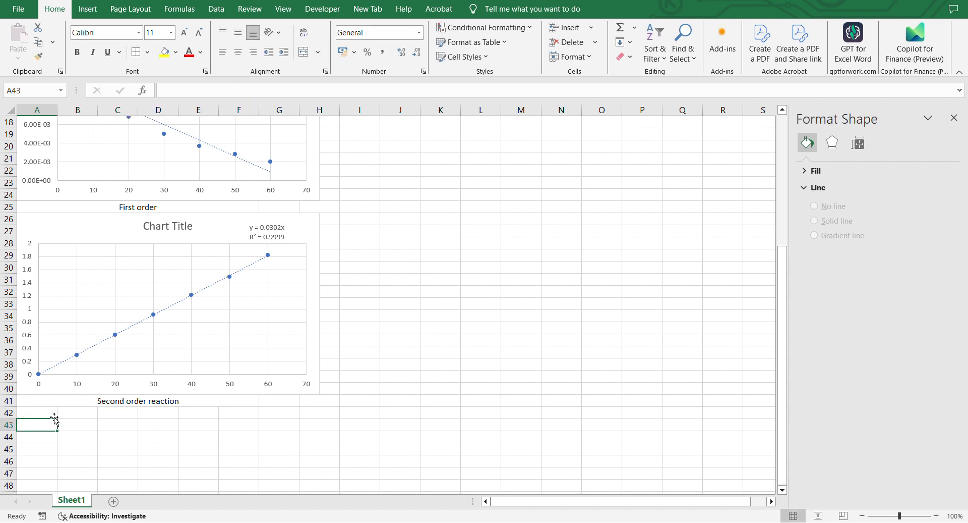
# Insert an empty scatter chart and place it below the Second order reaction label.
pyautogui.click(44, 412)
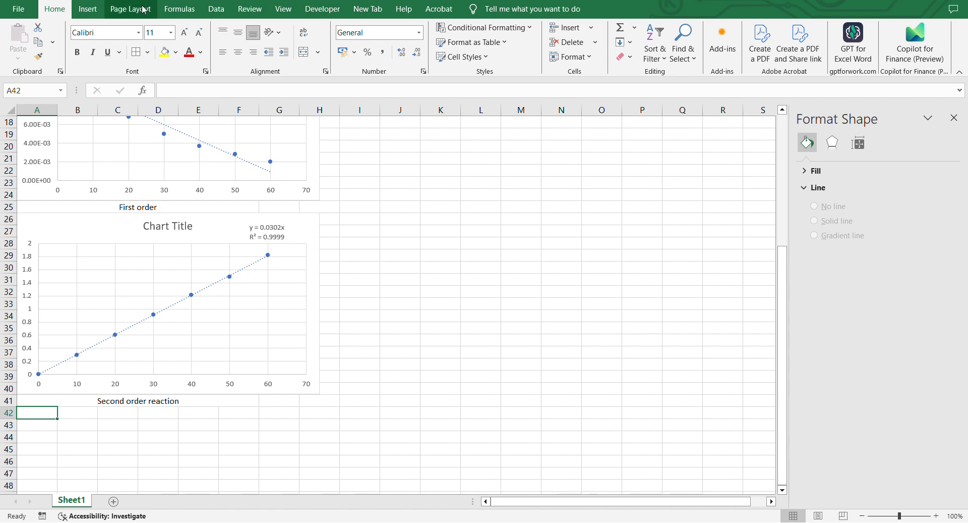
pyautogui.click(96, 6)
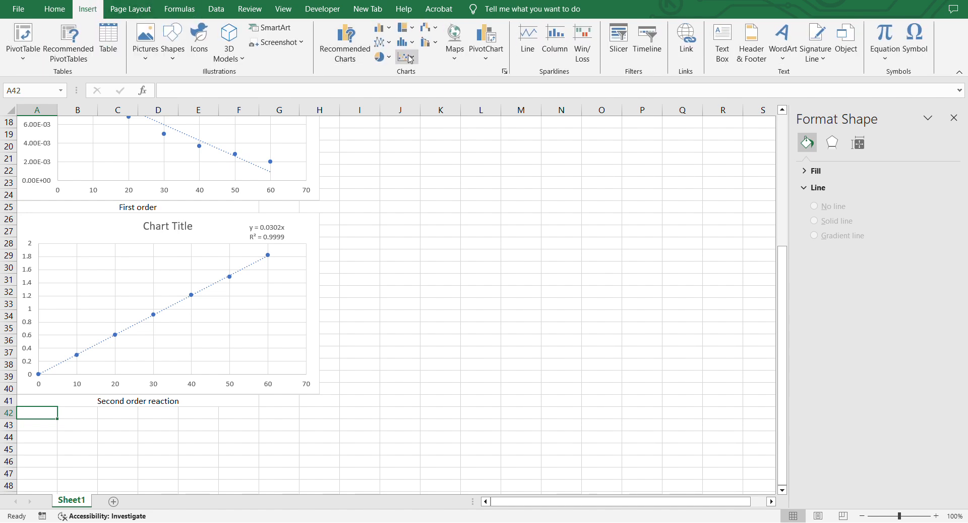
pyautogui.click(407, 56)
pyautogui.click(413, 97)
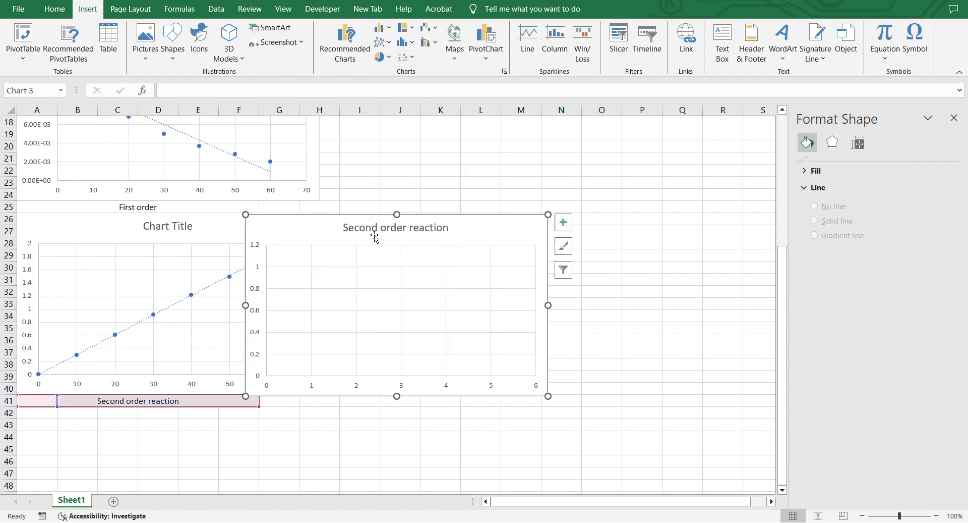
pyautogui.moveTo(317, 232); pyautogui.dragTo(89, 412)
pyautogui.scroll(-1, 96, 424)
pyautogui.click(96, 423)
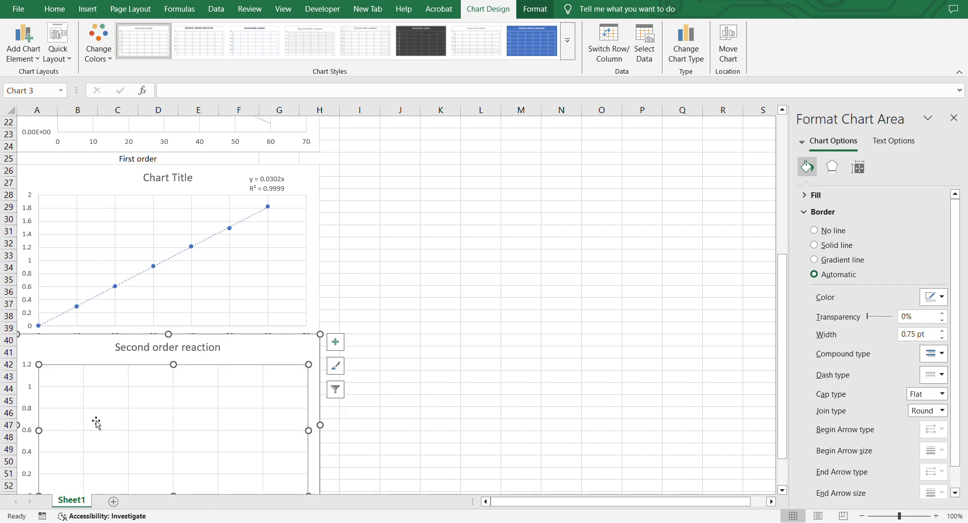
# Add a data series to the new chart with X values A2:A8 and Y values D2:D8.
pyautogui.rightClick(96, 423)
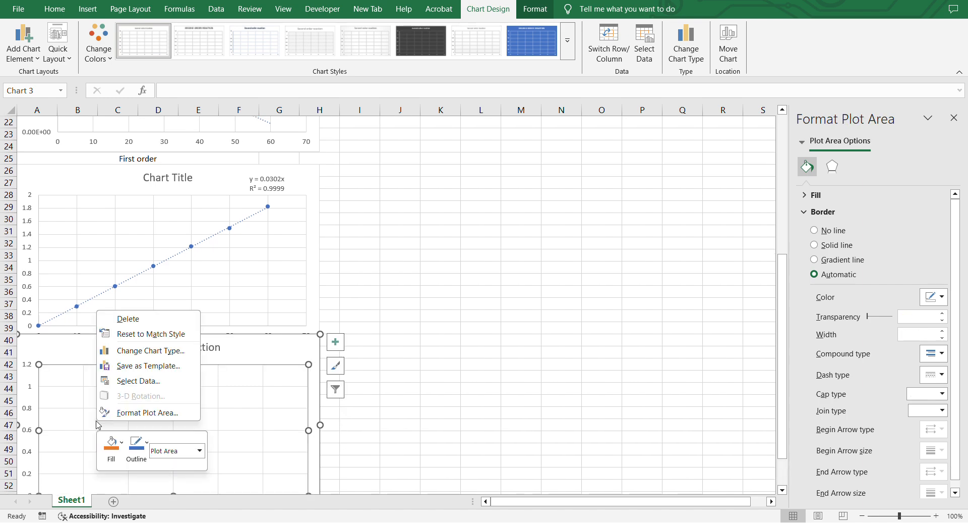
pyautogui.click(154, 386)
pyautogui.click(638, 160)
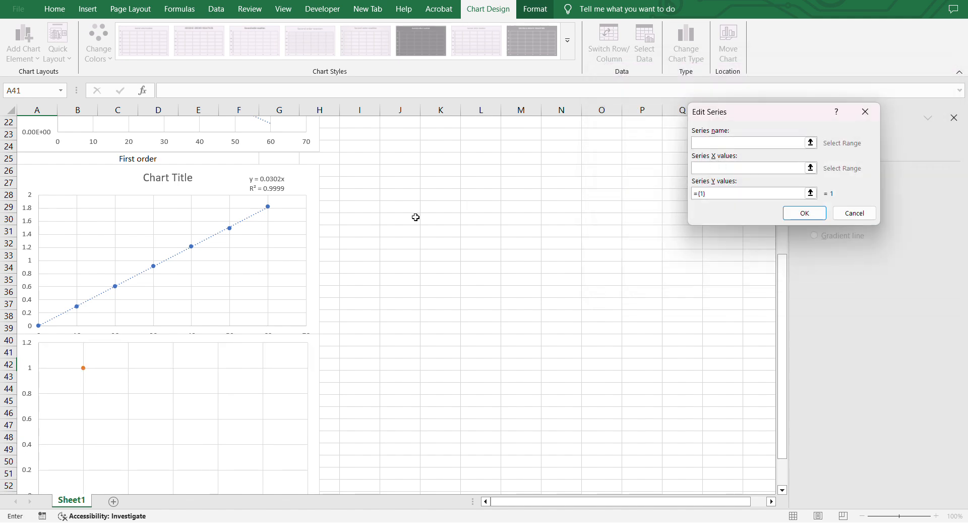
pyautogui.scroll(7, 415, 216)
pyautogui.moveTo(44, 141); pyautogui.dragTo(41, 205)
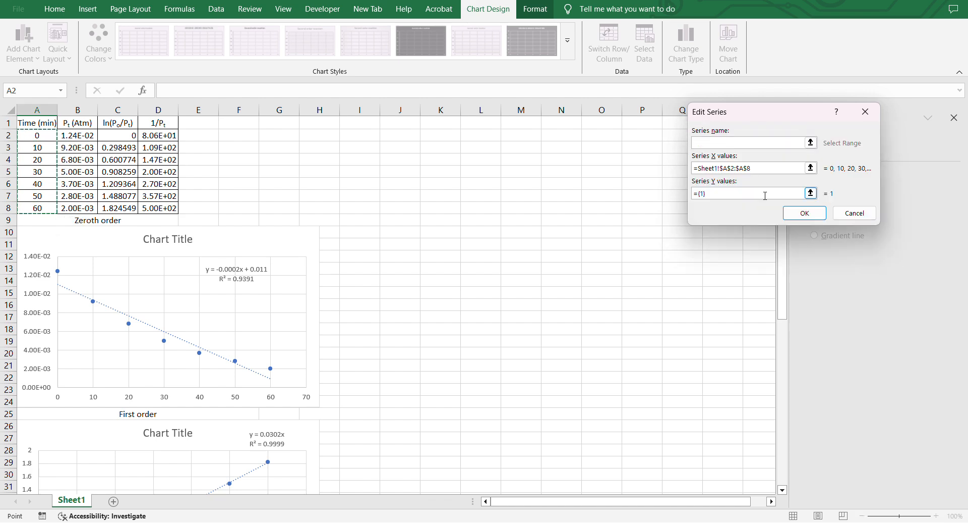
pyautogui.click(725, 193)
pyautogui.click(154, 136)
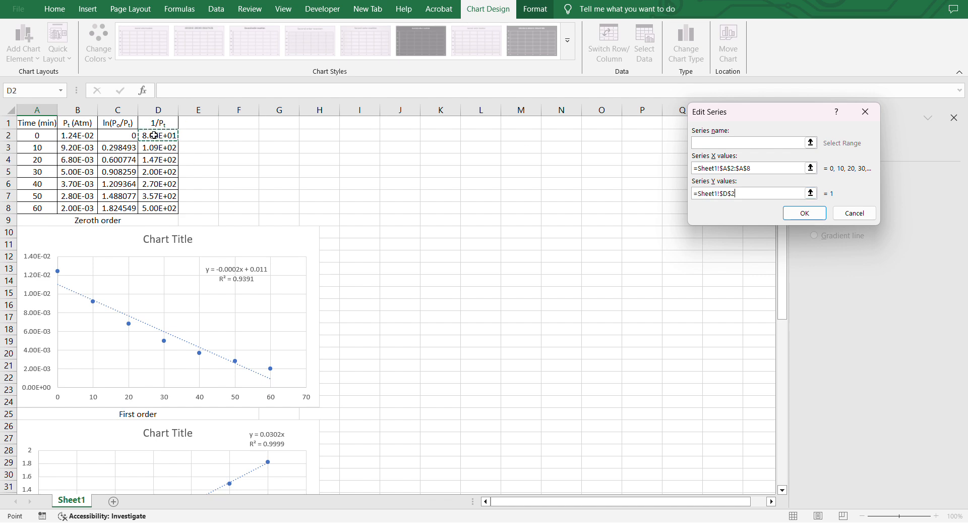
pyautogui.moveTo(154, 135); pyautogui.dragTo(172, 208)
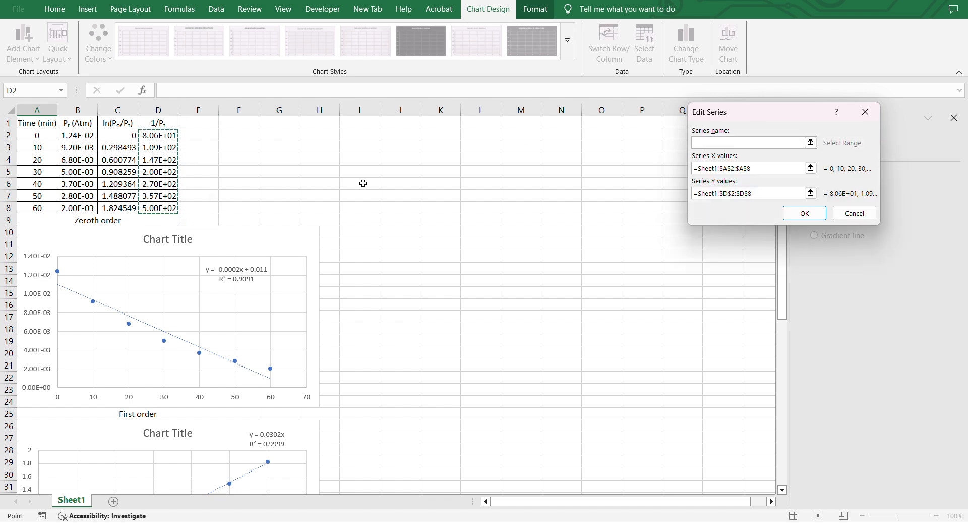
pyautogui.click(804, 214)
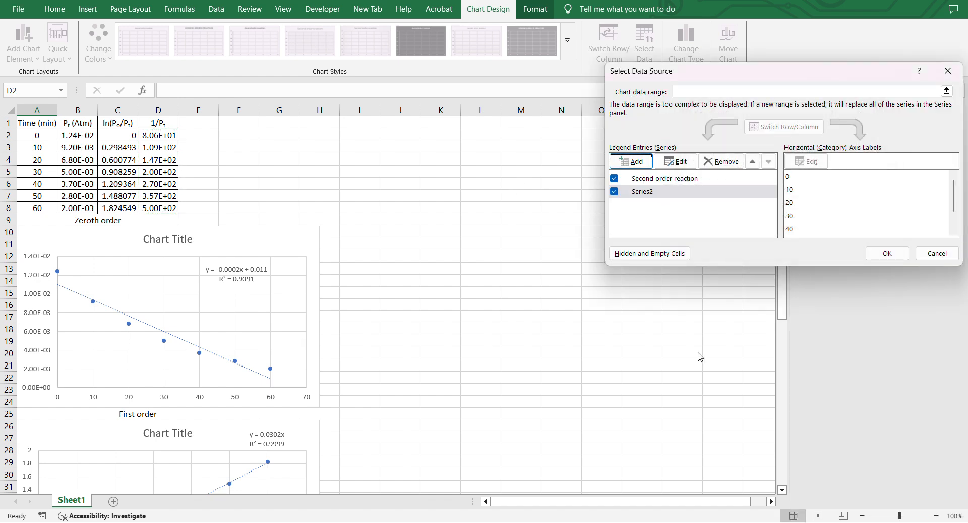
pyautogui.click(887, 253)
# Add a linear trendline to the 1/Pt series and display its equation and R-squared value on the chart.
pyautogui.scroll(-4, 313, 335)
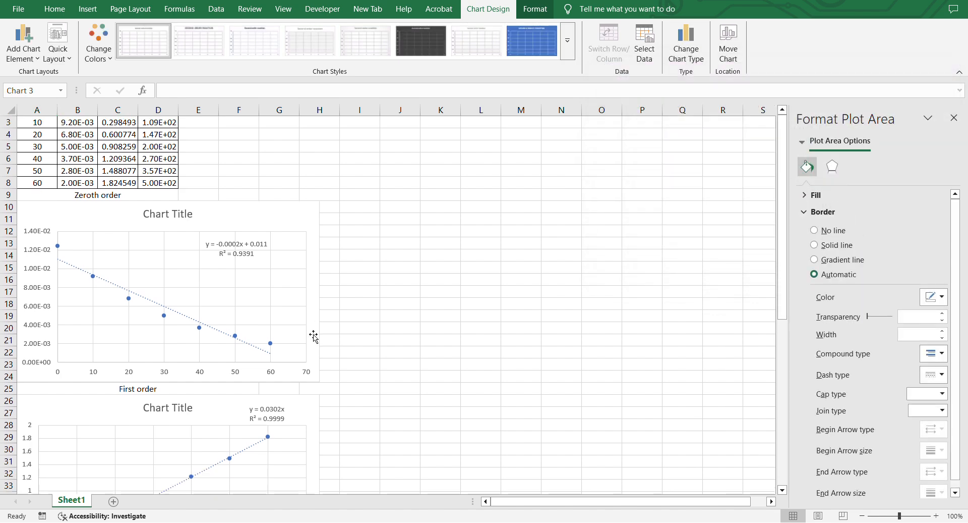
pyautogui.scroll(-5, 313, 336)
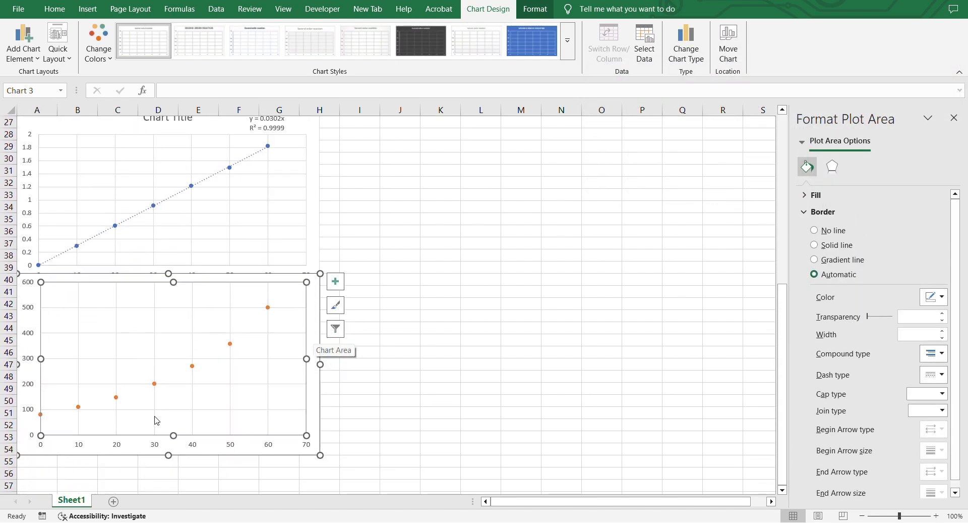
pyautogui.click(155, 420)
pyautogui.rightClick(154, 392)
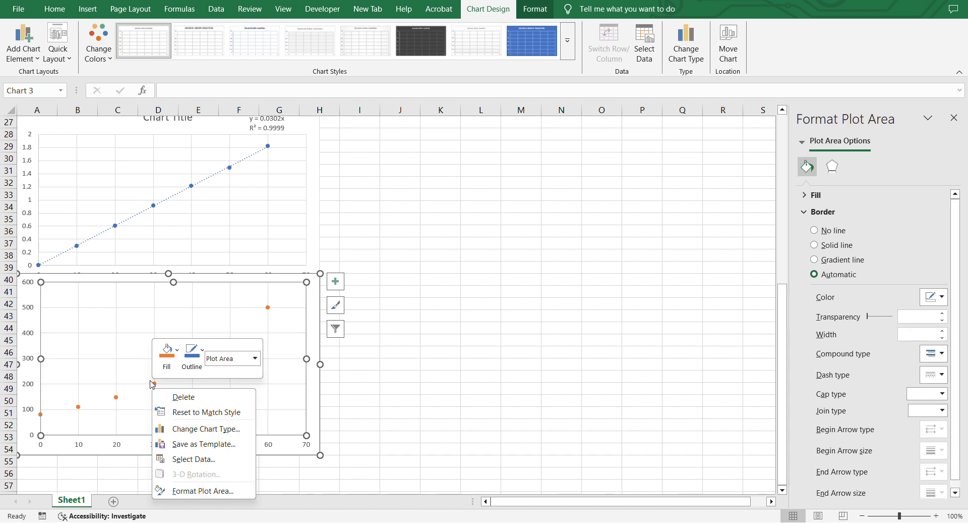
pyautogui.click(154, 384)
pyautogui.click(153, 384)
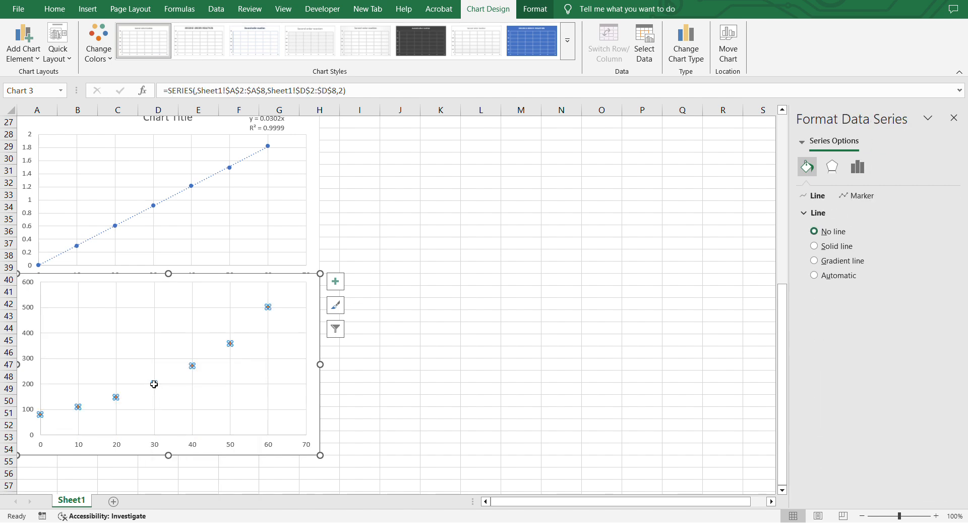
pyautogui.rightClick(154, 384)
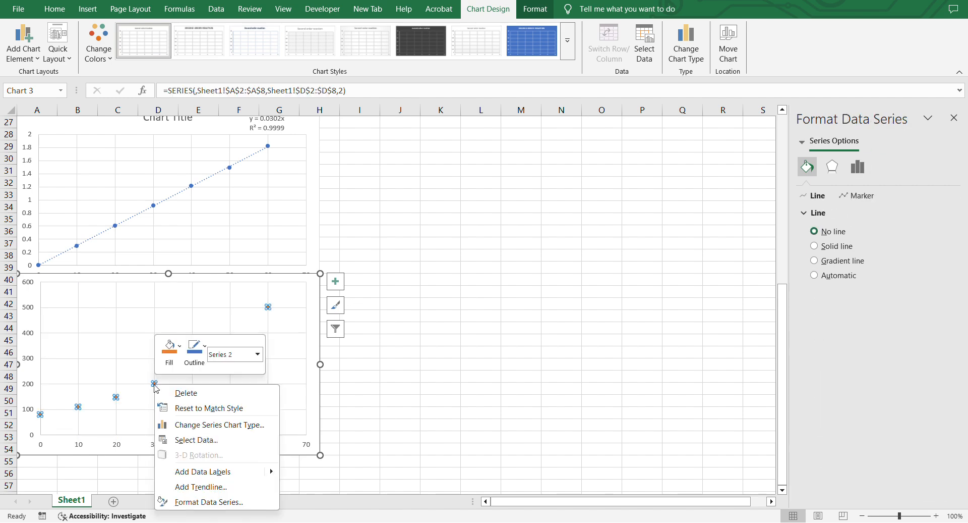
pyautogui.click(189, 492)
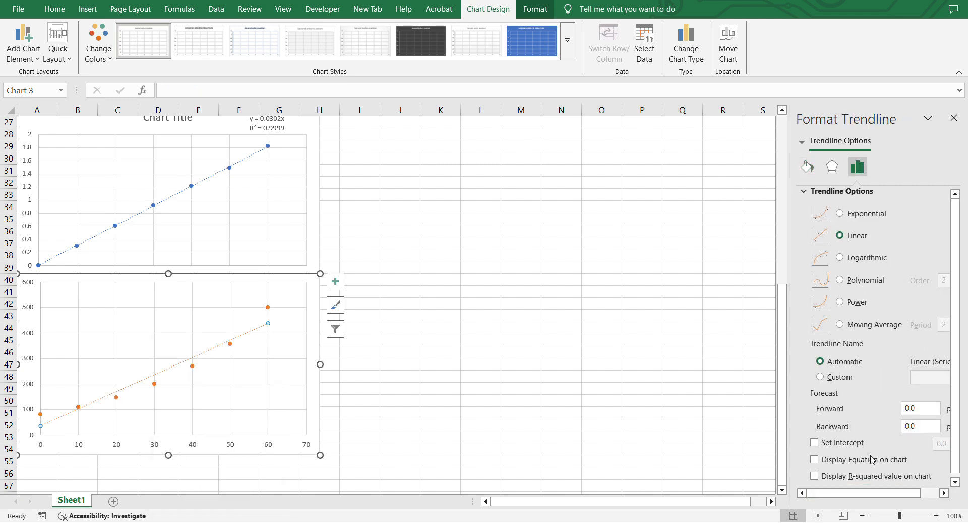
pyautogui.click(815, 459)
pyautogui.click(815, 476)
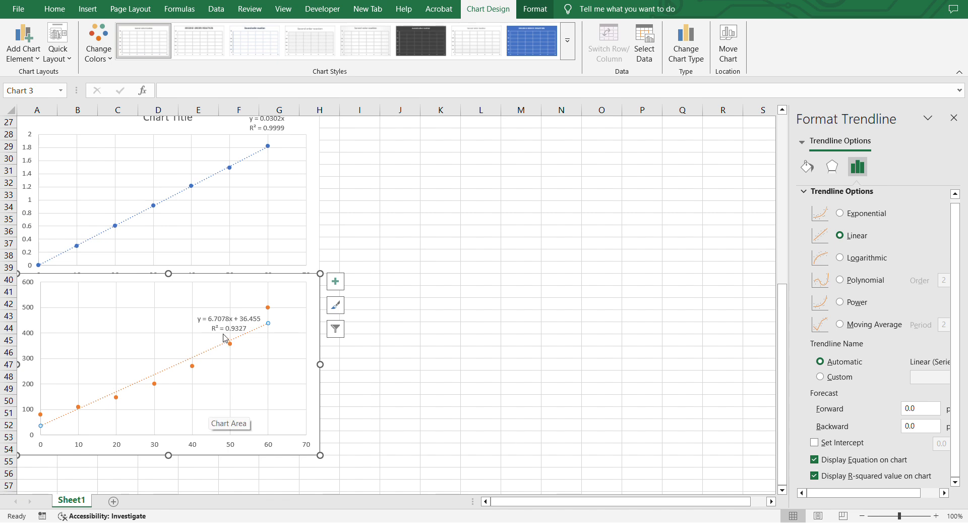
# Move the trendline equation label to the chart's upper left and shift the chart slightly down below its label.
pyautogui.moveTo(226, 337); pyautogui.dragTo(124, 305)
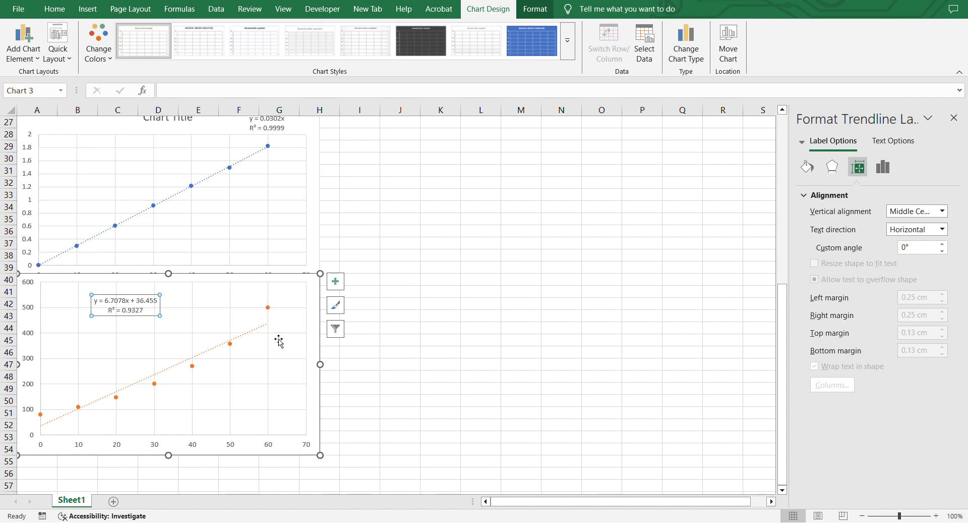
pyautogui.moveTo(254, 280); pyautogui.dragTo(247, 302)
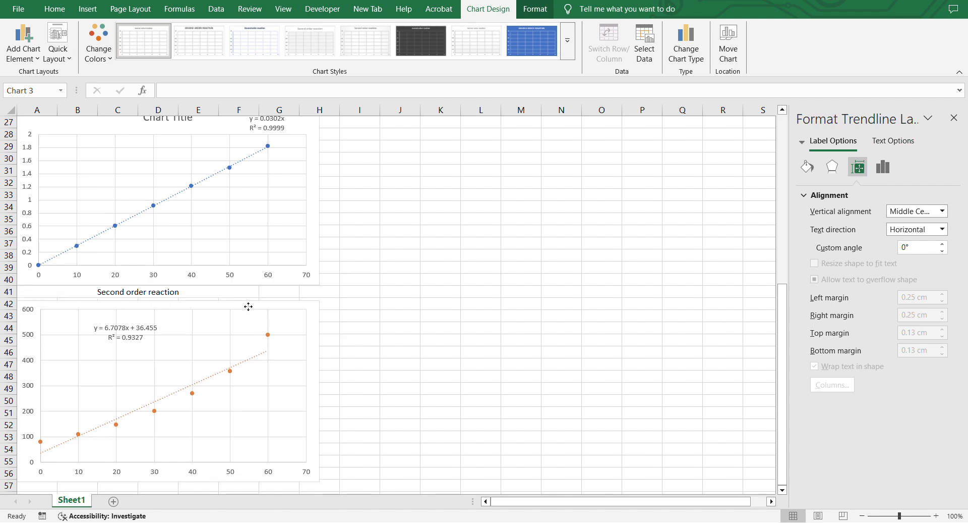
pyautogui.scroll(4, 424, 268)
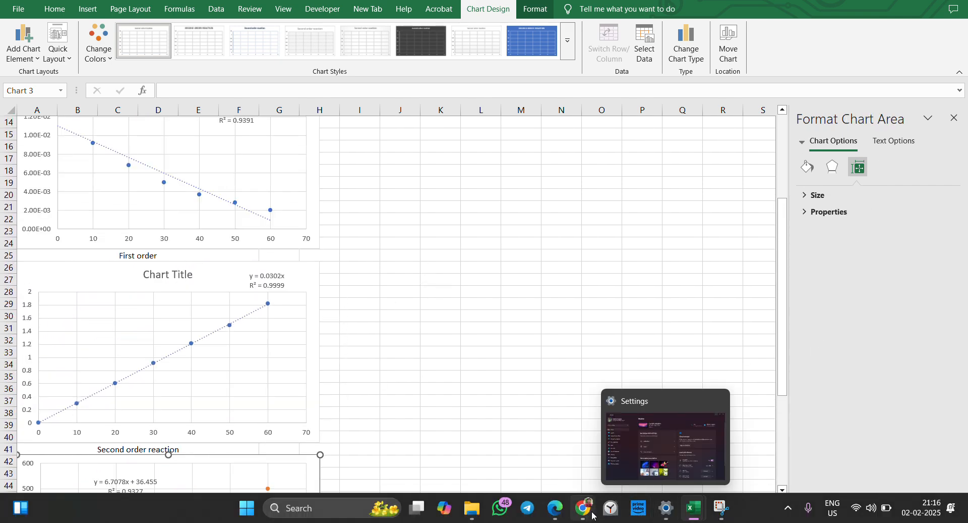
# Switch to the assignment PDF and highlight the instructions about all three plots, the 2nd sheet and LINEST parameters.
pyautogui.moveTo(561, 514)
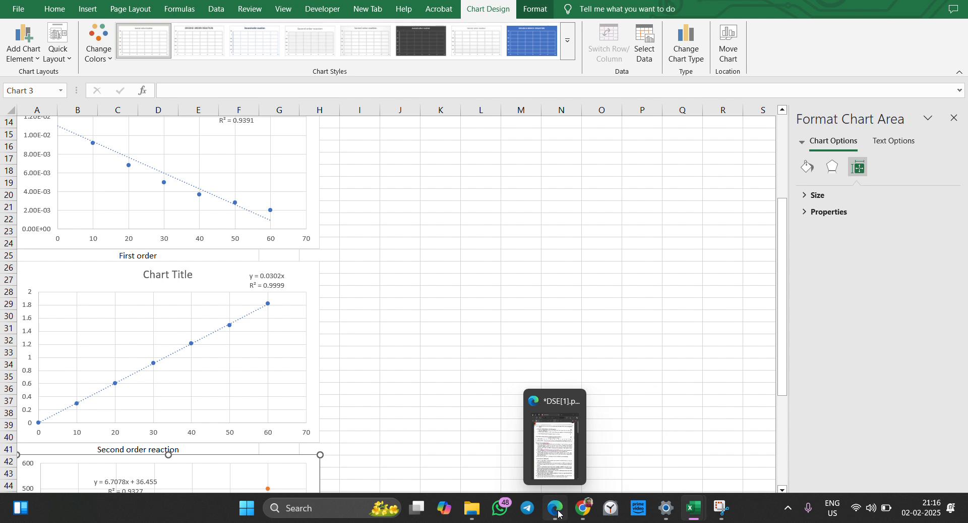
pyautogui.click(558, 514)
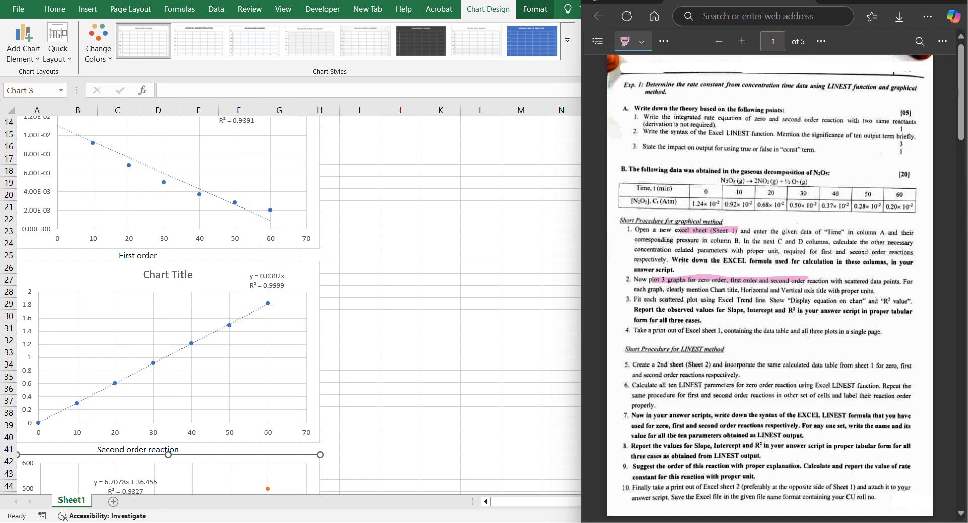
pyautogui.moveTo(806, 331)
pyautogui.mouseDown()
pyautogui.moveTo(876, 331)
pyautogui.moveTo(841, 334)
pyautogui.mouseUp()
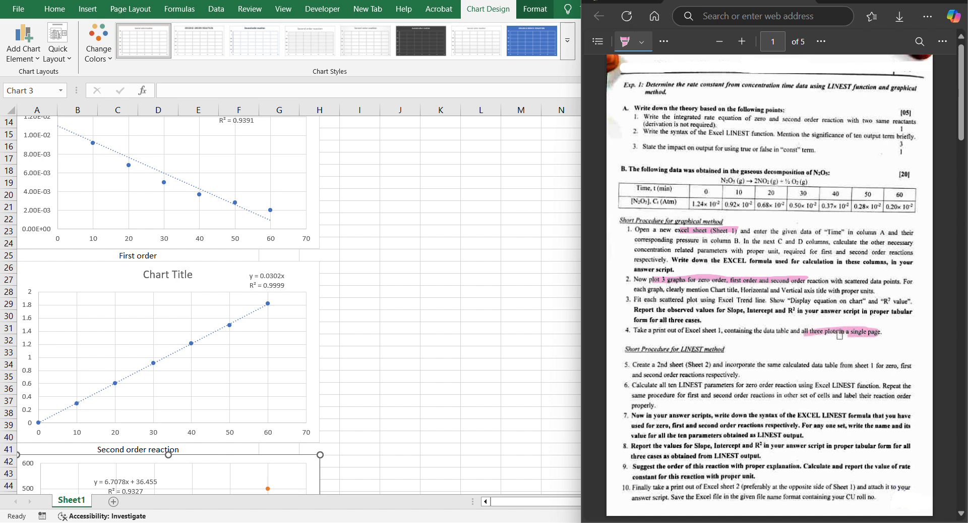
pyautogui.scroll(-1, 753, 331)
pyautogui.scroll(-1, 753, 331)
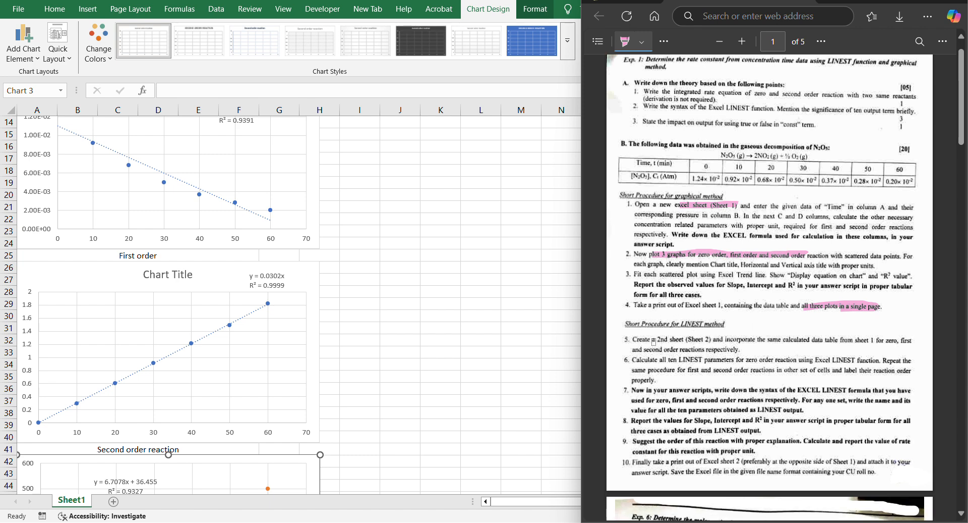
pyautogui.moveTo(654, 341); pyautogui.dragTo(712, 340)
pyautogui.moveTo(682, 361); pyautogui.dragTo(745, 360)
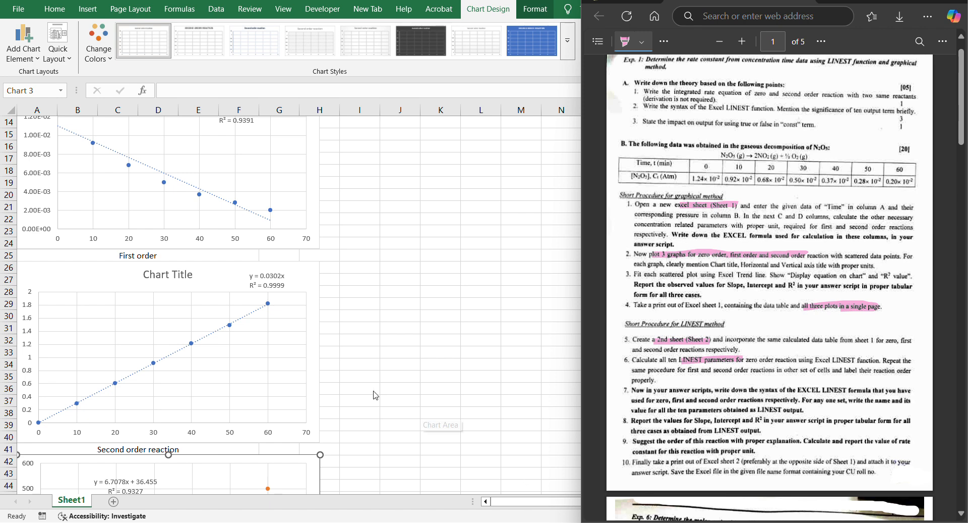
pyautogui.scroll(-4, 365, 392)
pyautogui.scroll(3, 363, 390)
pyautogui.scroll(11, 365, 394)
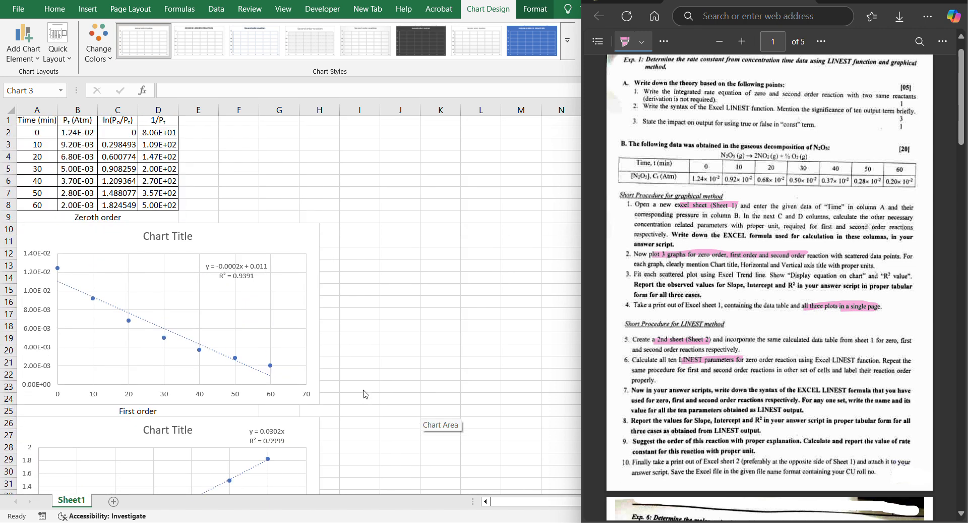
pyautogui.scroll(-7, 365, 394)
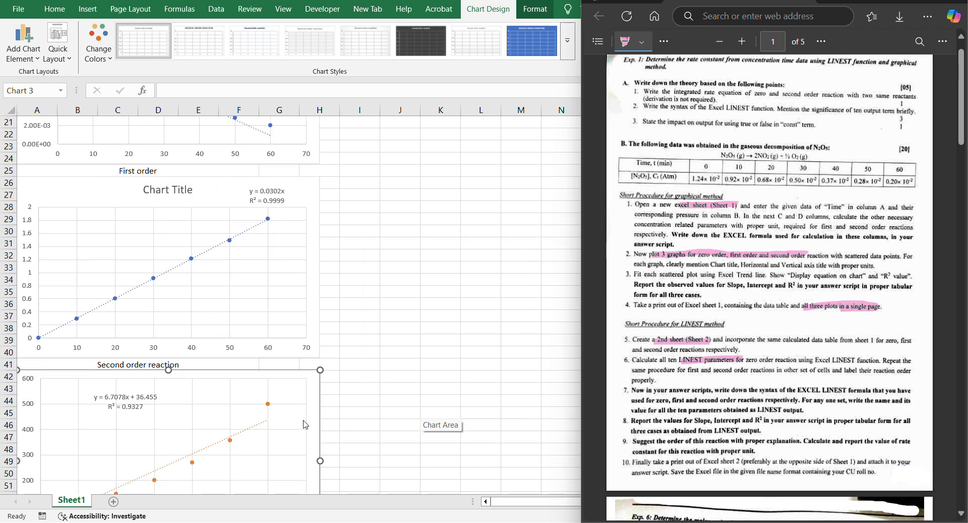
# Add a new worksheet and copy the data table A1:D8 from Sheet1 into Sheet2.
pyautogui.click(118, 489)
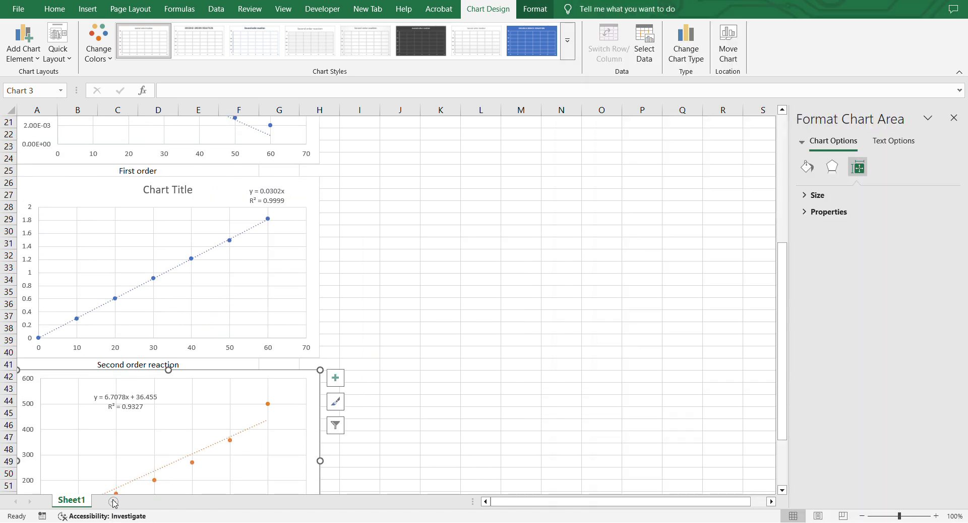
pyautogui.click(113, 501)
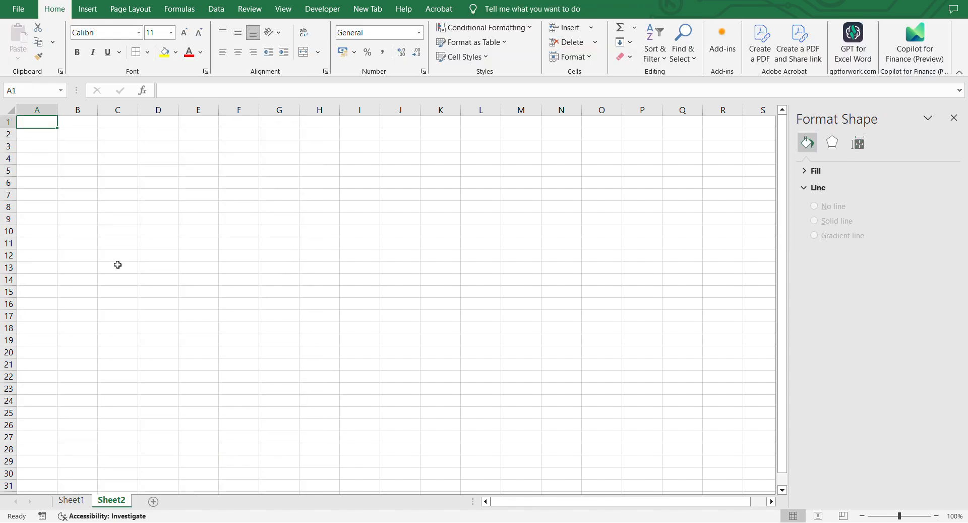
pyautogui.click(76, 464)
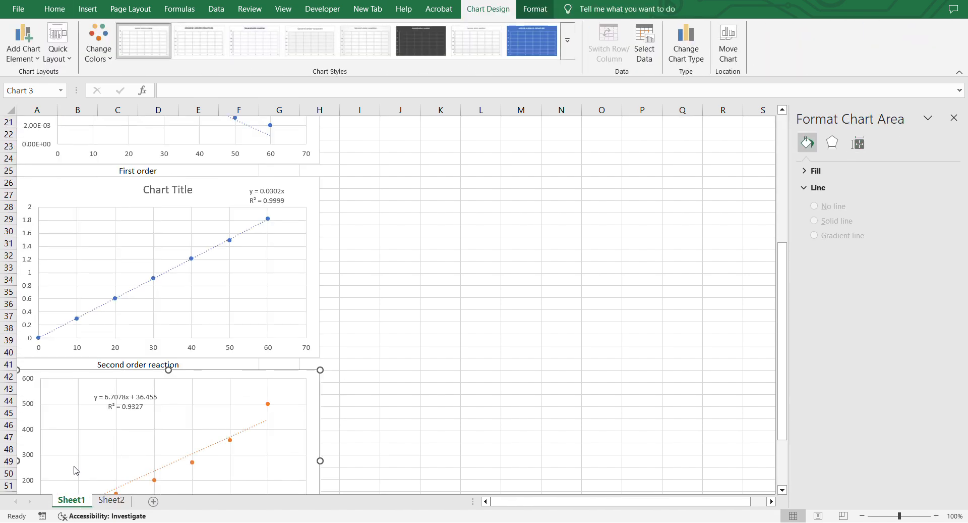
pyautogui.scroll(7, 76, 302)
pyautogui.moveTo(41, 123); pyautogui.dragTo(153, 210)
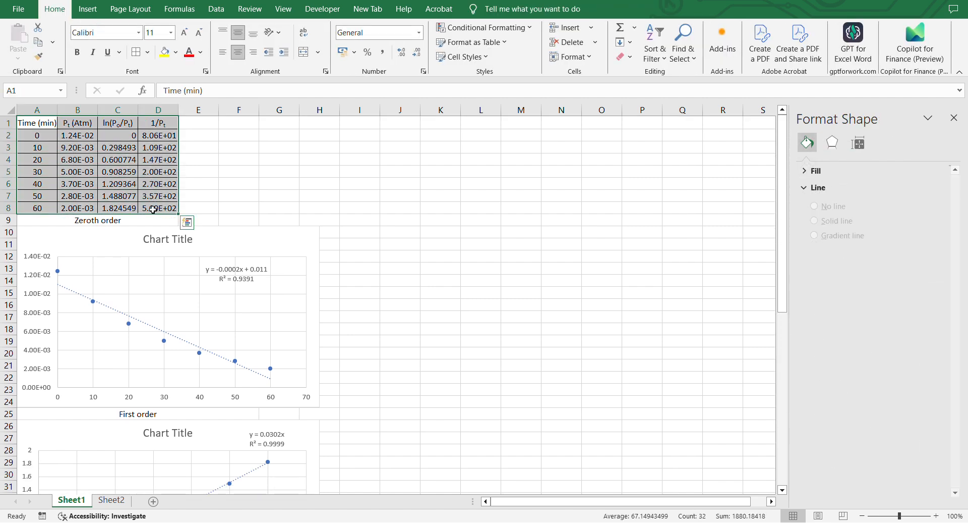
pyautogui.hotkey('ctrl', 'c')
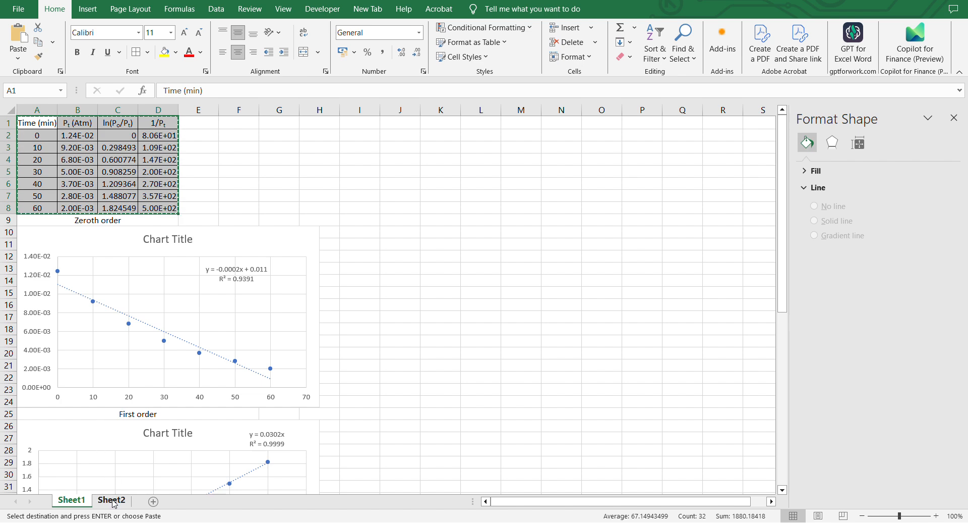
pyautogui.click(111, 499)
pyautogui.hotkey('ctrl', 'v')
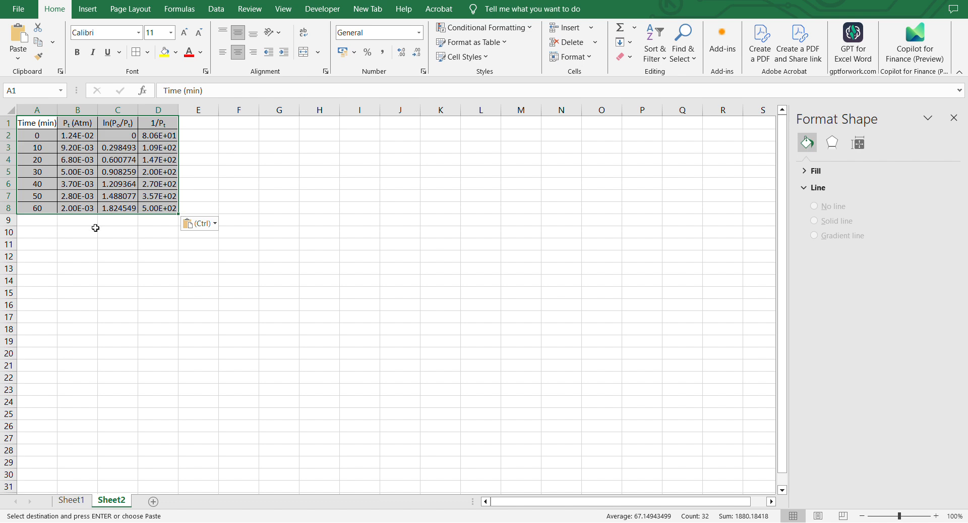
pyautogui.click(67, 241)
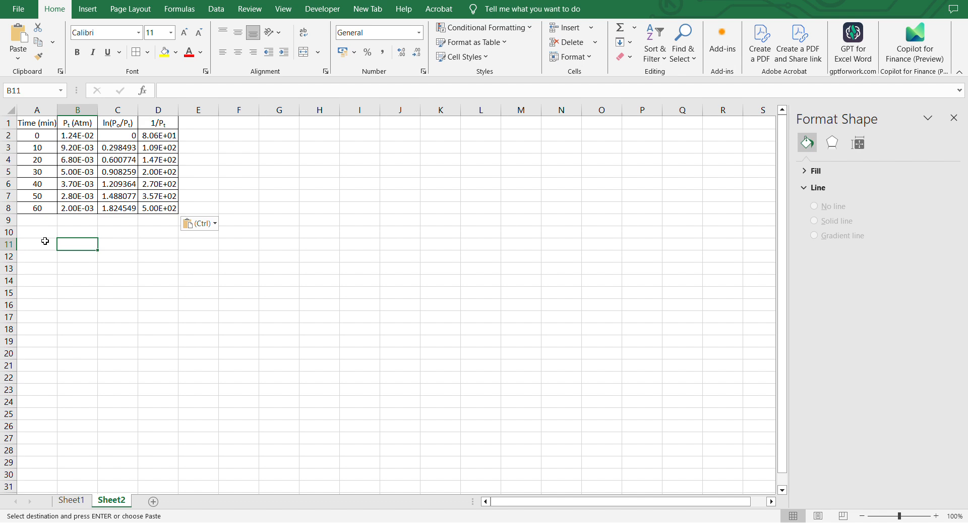
pyautogui.click(70, 235)
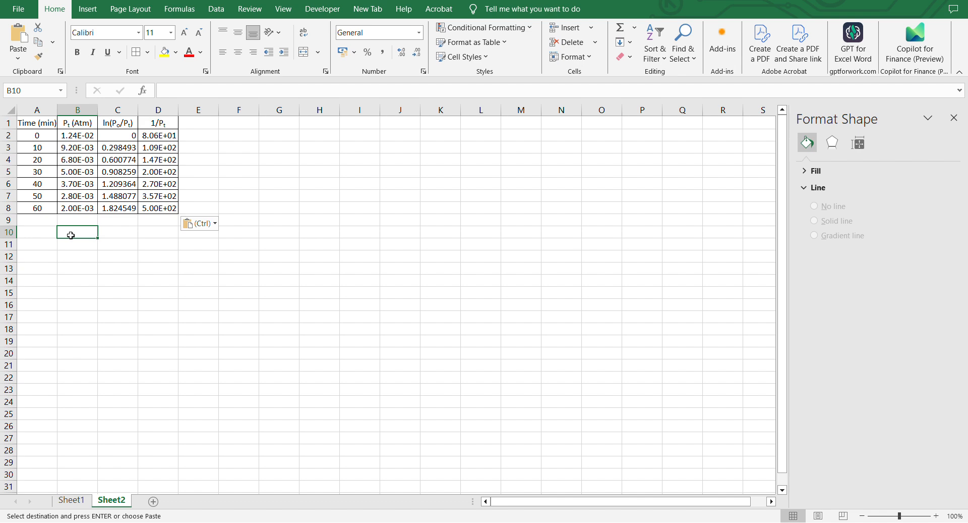
# Label cell B10 on Sheet2 as "Zero order".
pyautogui.write('Zero')
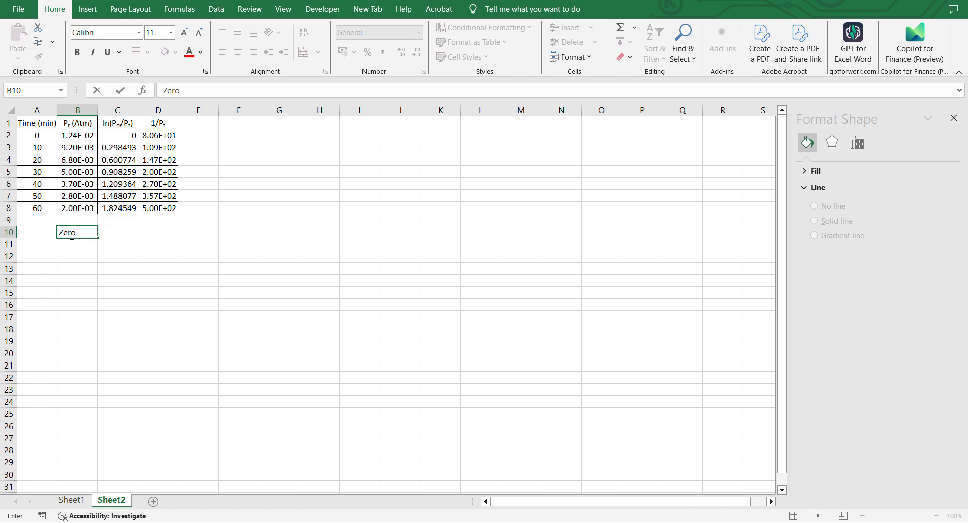
pyautogui.write(' order')
pyautogui.click(72, 245)
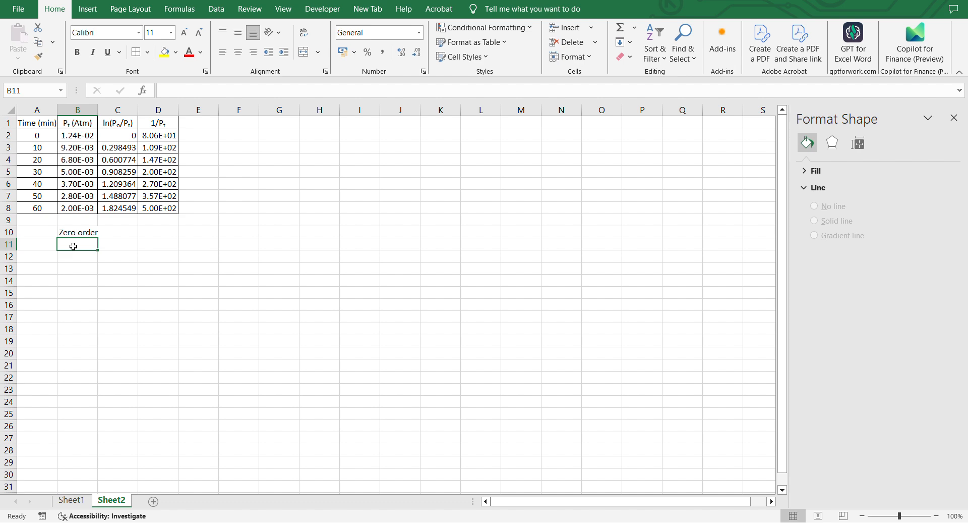
# Enter =LINEST(B2:B8,A2:A8,TRUE,TRUE) as an array formula across B11:C15 for the zero-order fit.
pyautogui.moveTo(73, 246); pyautogui.dragTo(107, 293)
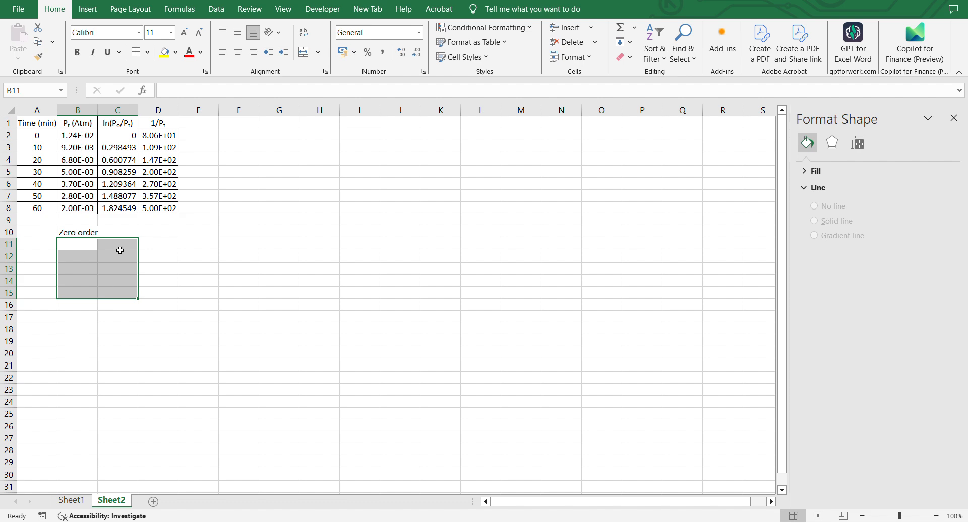
pyautogui.click(183, 91)
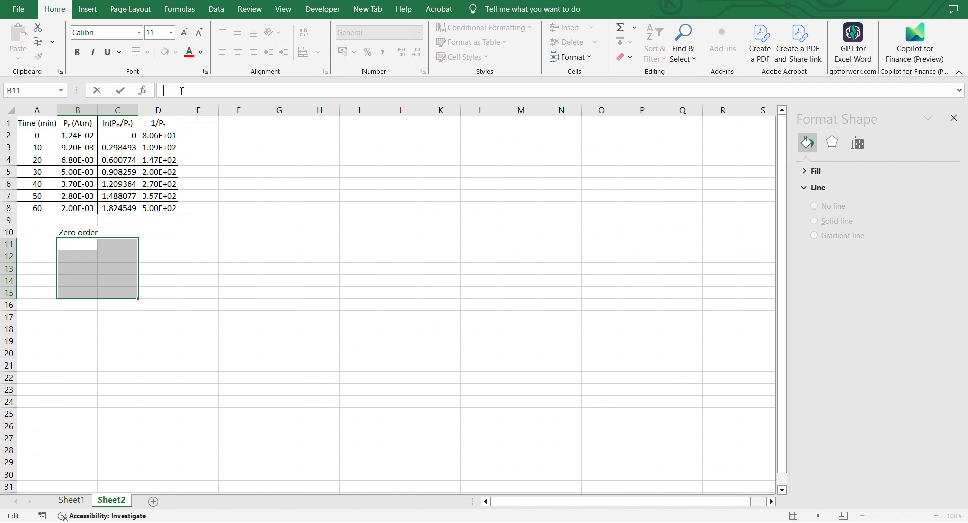
pyautogui.write('=')
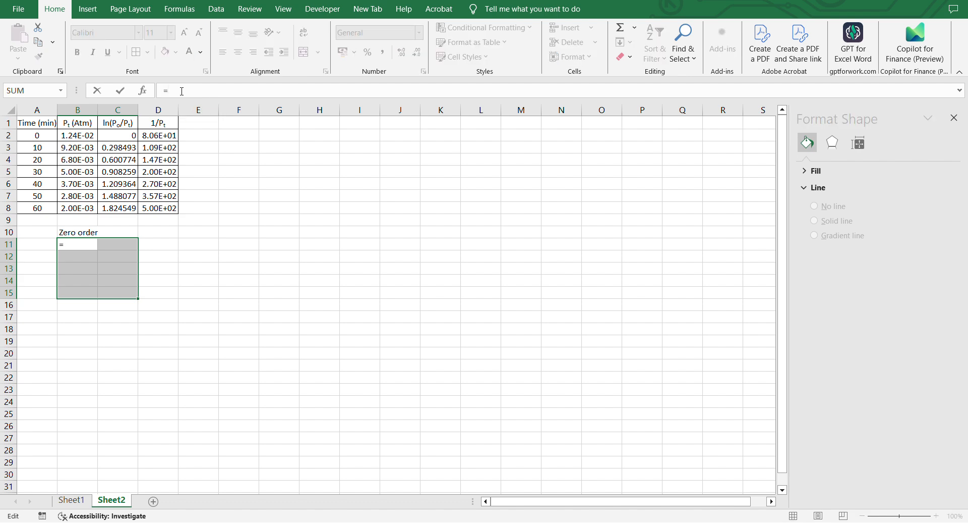
pyautogui.write('lin')
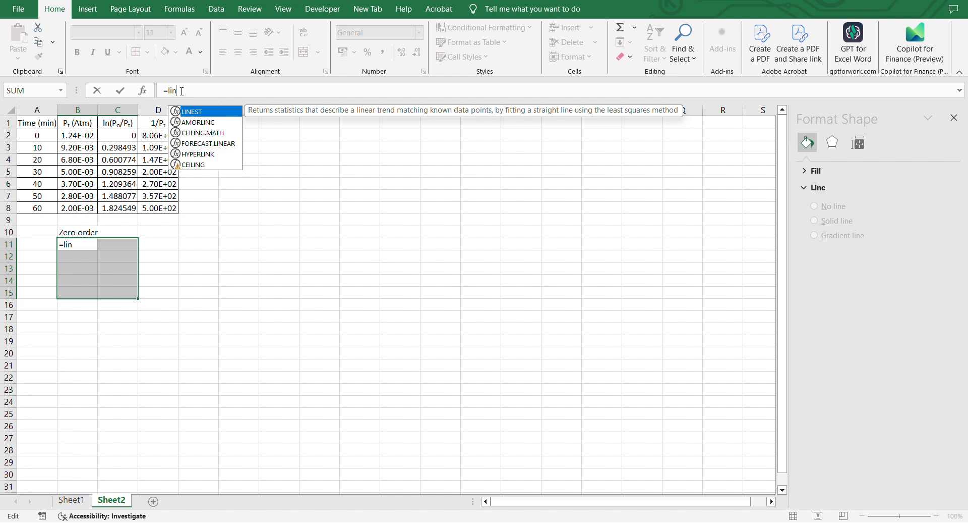
pyautogui.doubleClick(192, 112)
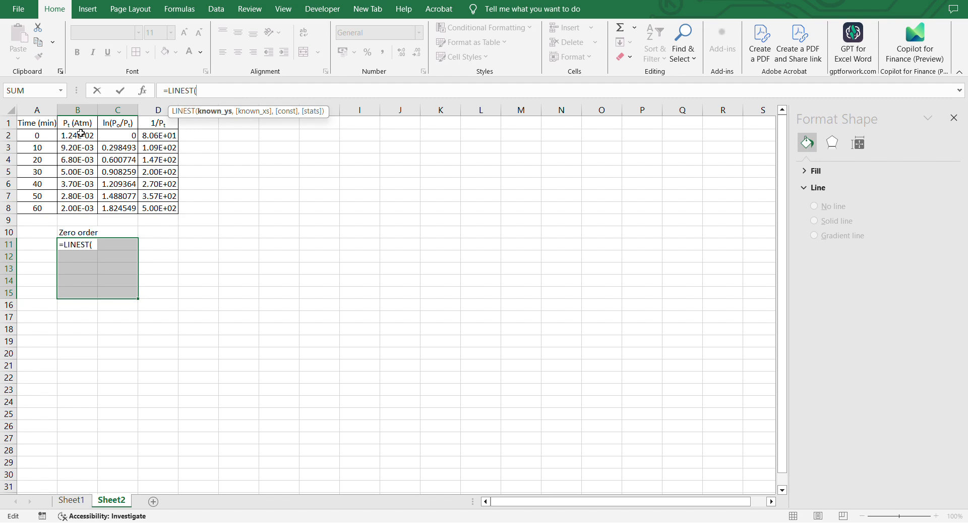
pyautogui.moveTo(79, 134); pyautogui.dragTo(78, 207)
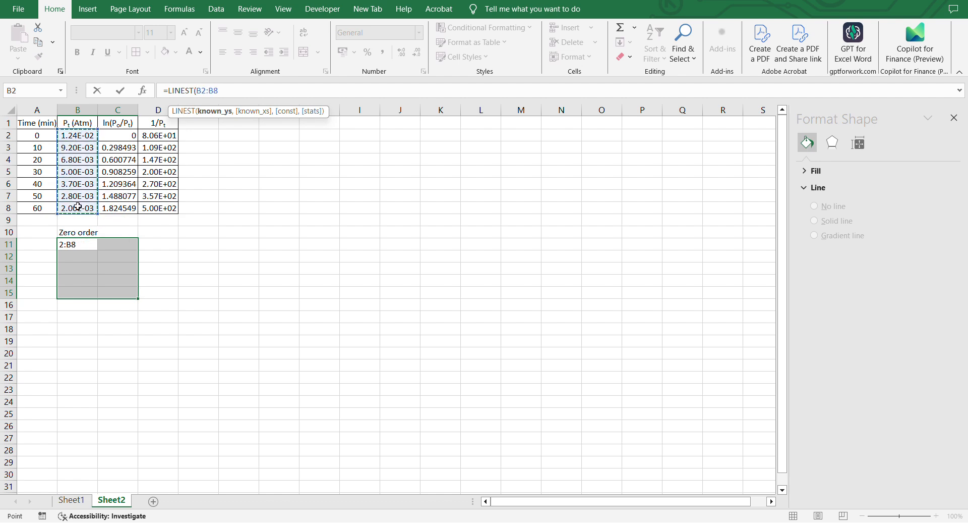
pyautogui.write(',')
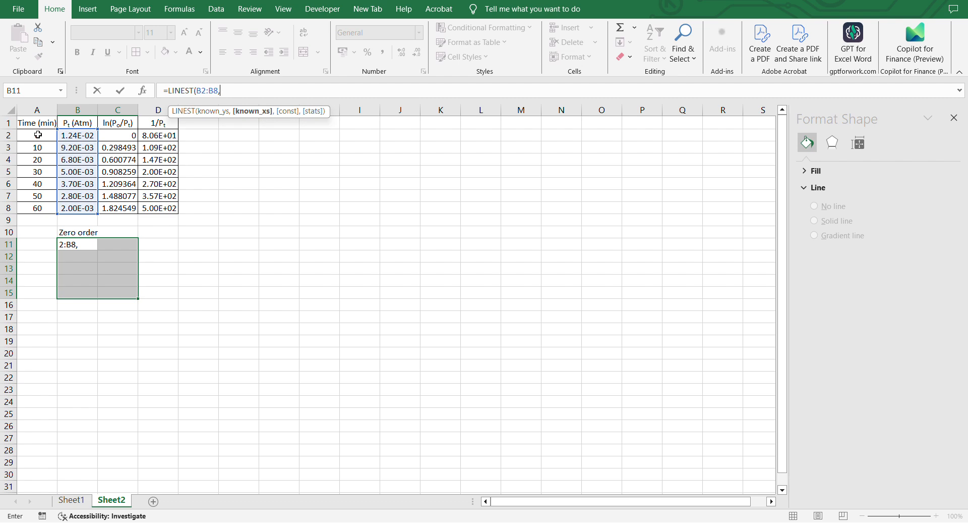
pyautogui.moveTo(38, 135); pyautogui.dragTo(37, 208)
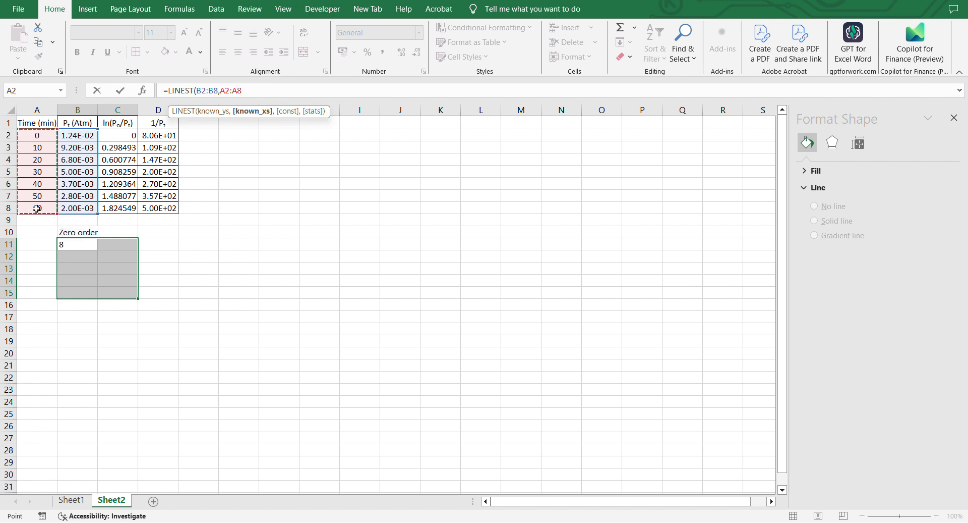
pyautogui.write(',')
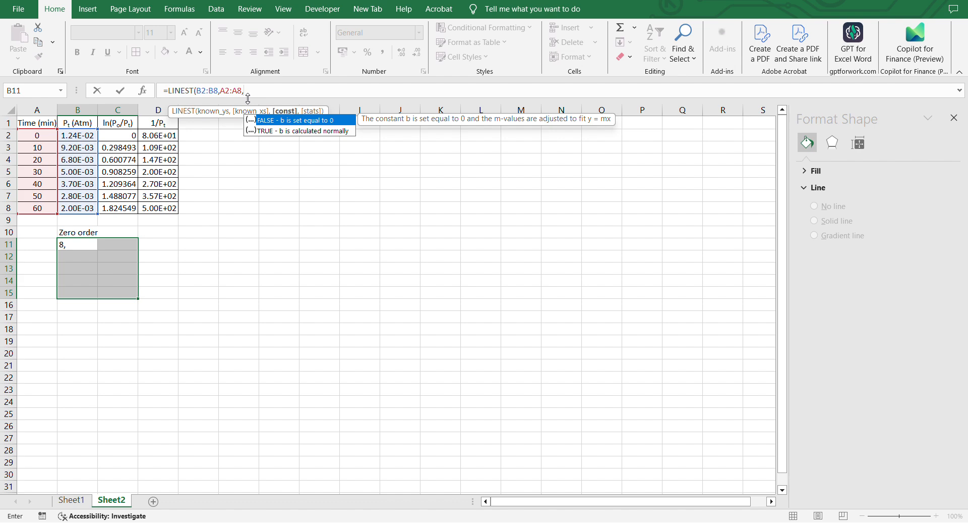
pyautogui.write('T')
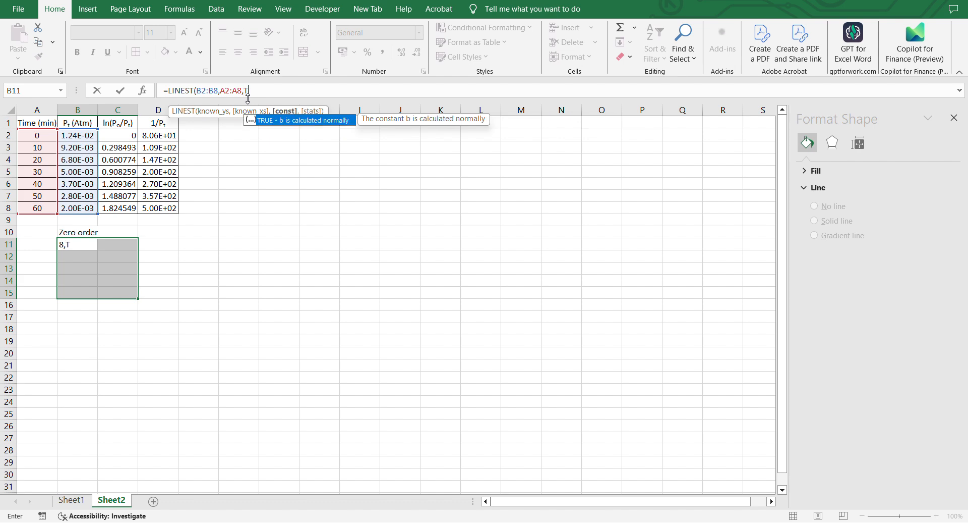
pyautogui.write('rue,tru')
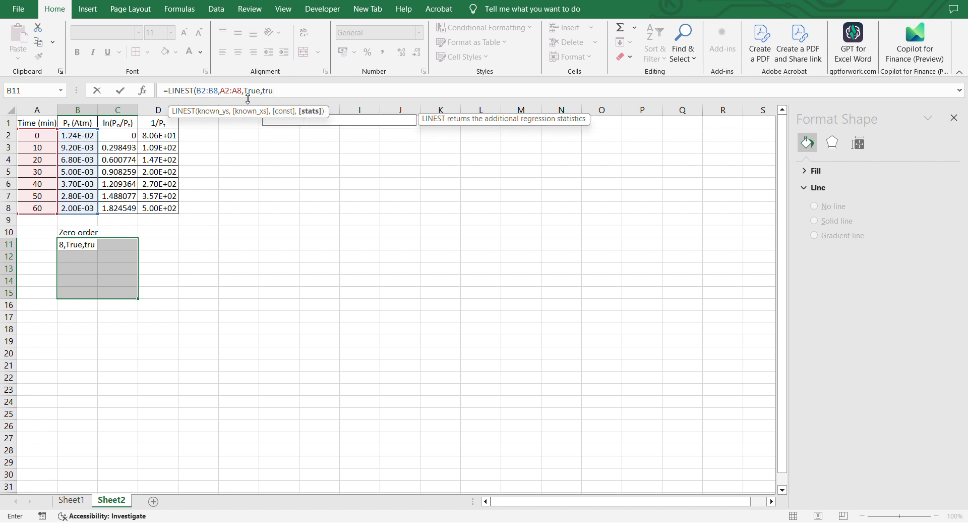
pyautogui.write('e)')
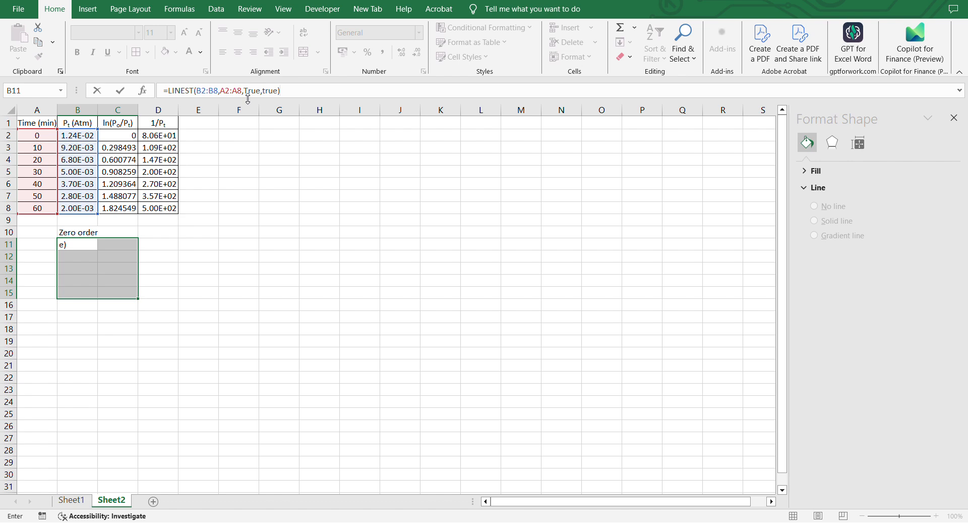
pyautogui.hotkey('ctrl', 'shift', 'Return')
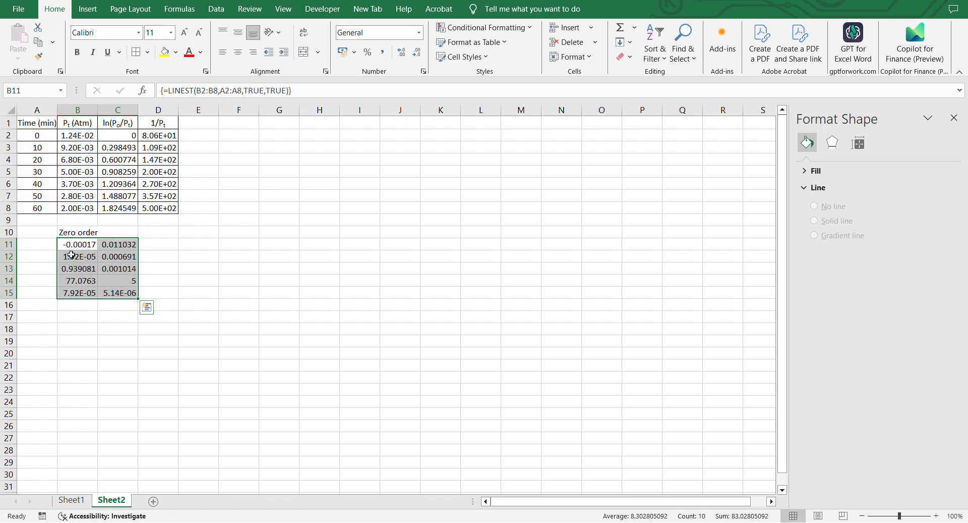
# Label D11 as "intercept" and A13 as "R^2" beside the zero-order LINEST results.
pyautogui.click(45, 247)
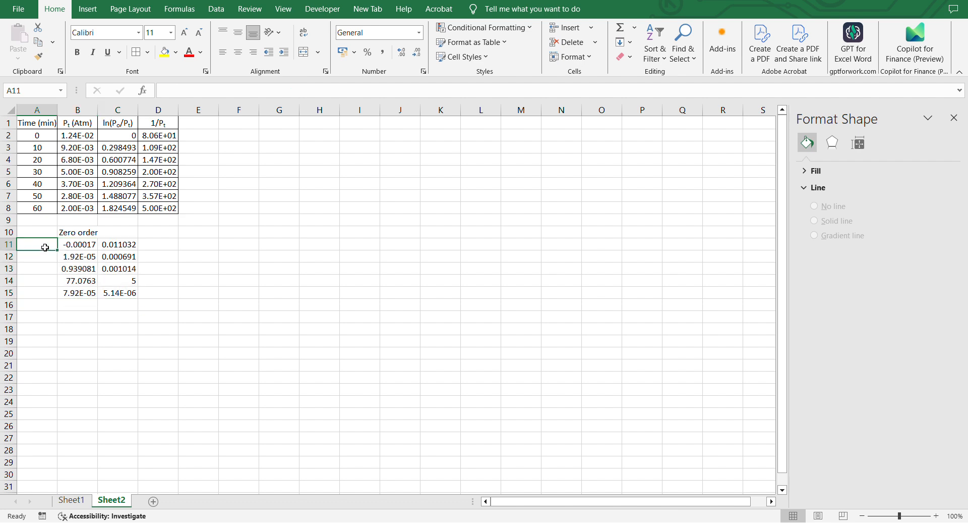
pyautogui.doubleClick(168, 244)
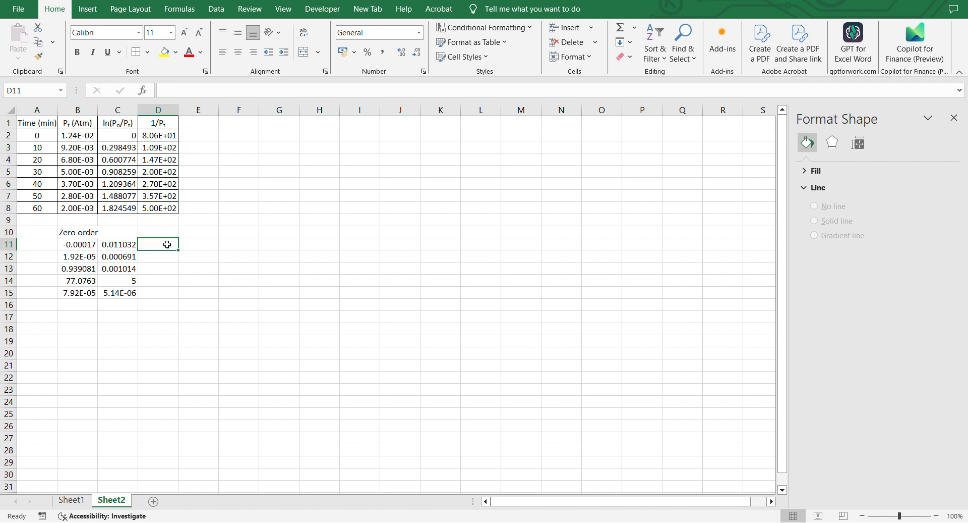
pyautogui.write('inter')
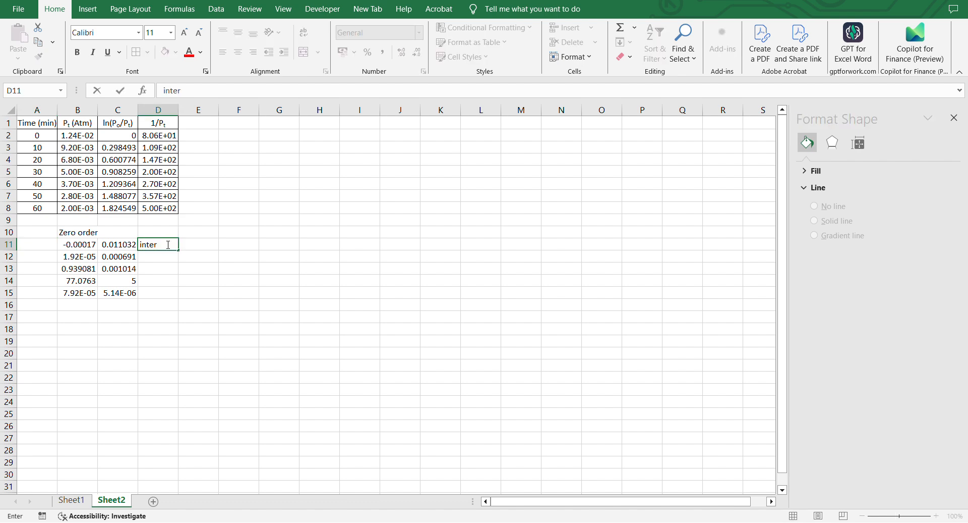
pyautogui.write('cepty')
pyautogui.press('BackSpace')
pyautogui.click(41, 271)
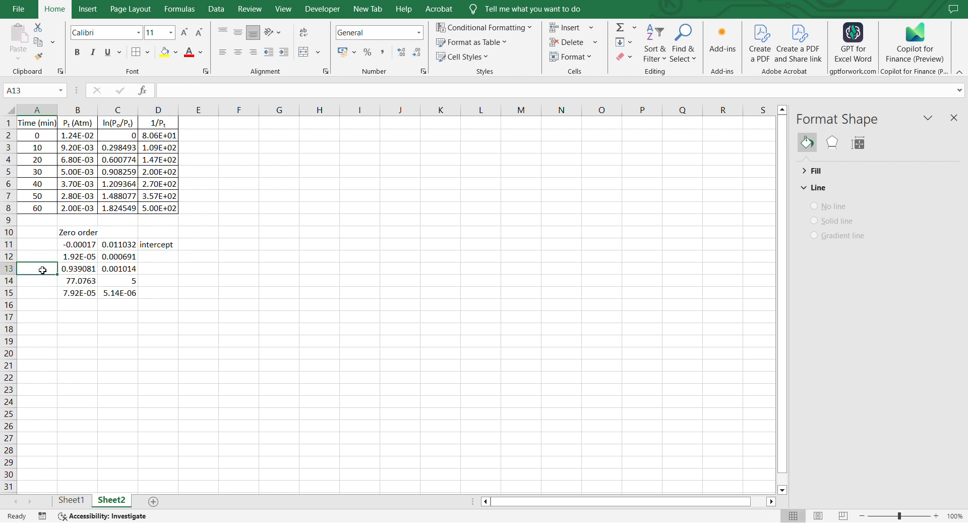
pyautogui.write('R')
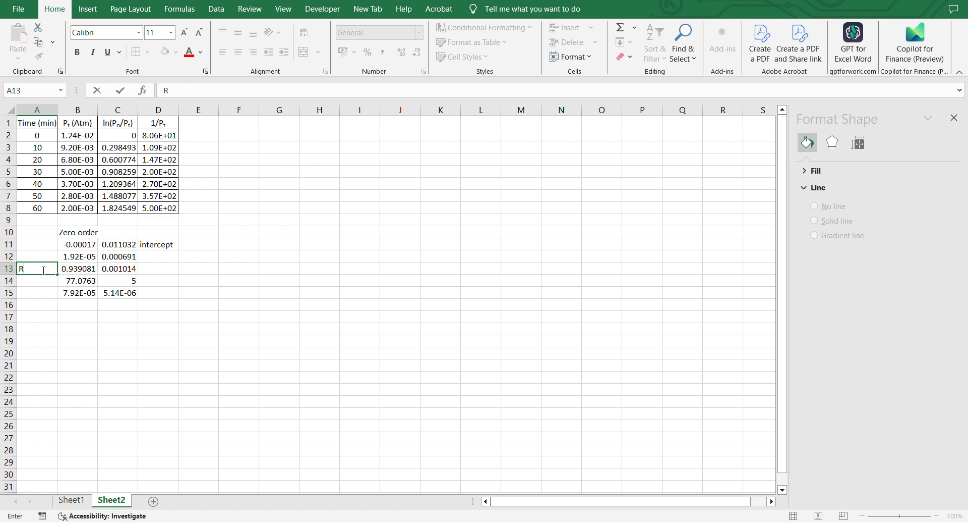
pyautogui.write('^2')
# Apply all borders to the zero-order LINEST output range B11:C15.
pyautogui.scroll(-1, 93, 273)
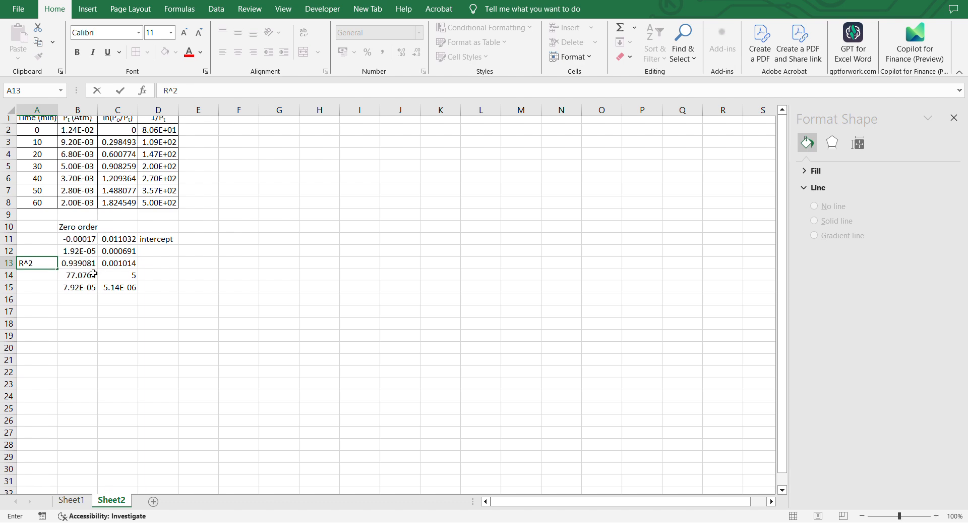
pyautogui.moveTo(75, 232); pyautogui.dragTo(121, 280)
pyautogui.click(136, 53)
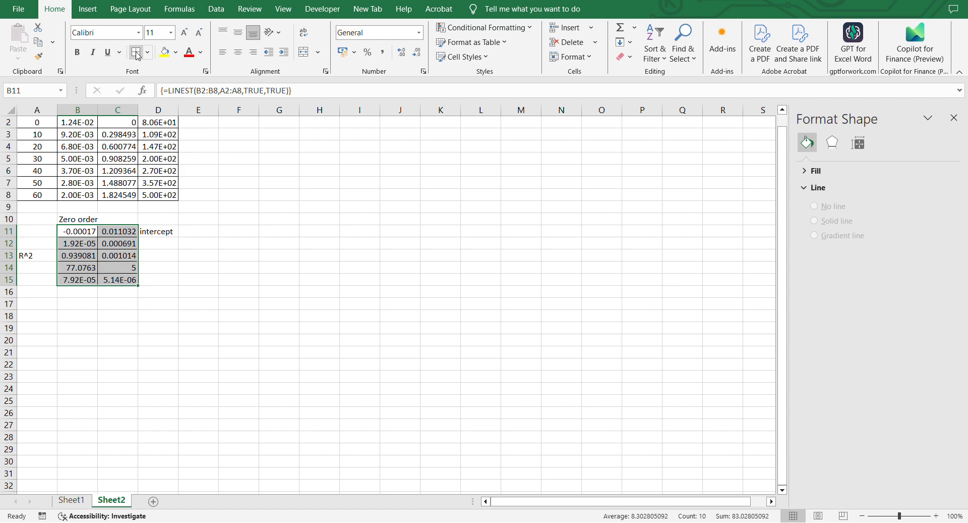
pyautogui.click(124, 307)
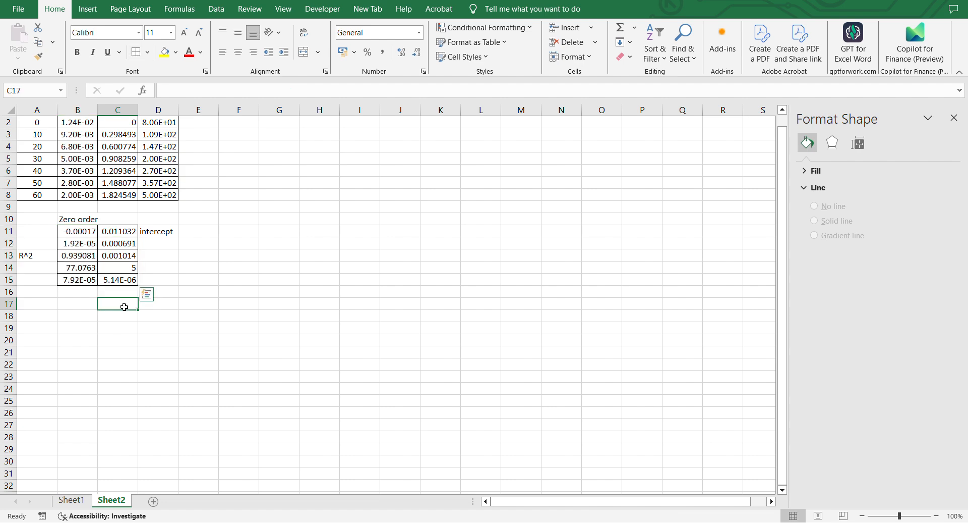
# Label cell B17 as "first order".
pyautogui.click(67, 304)
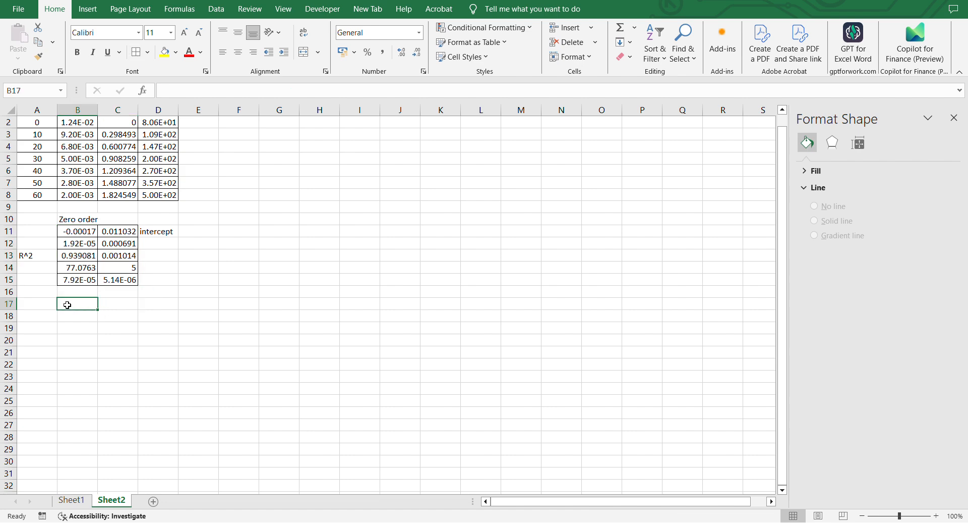
pyautogui.write('fir')
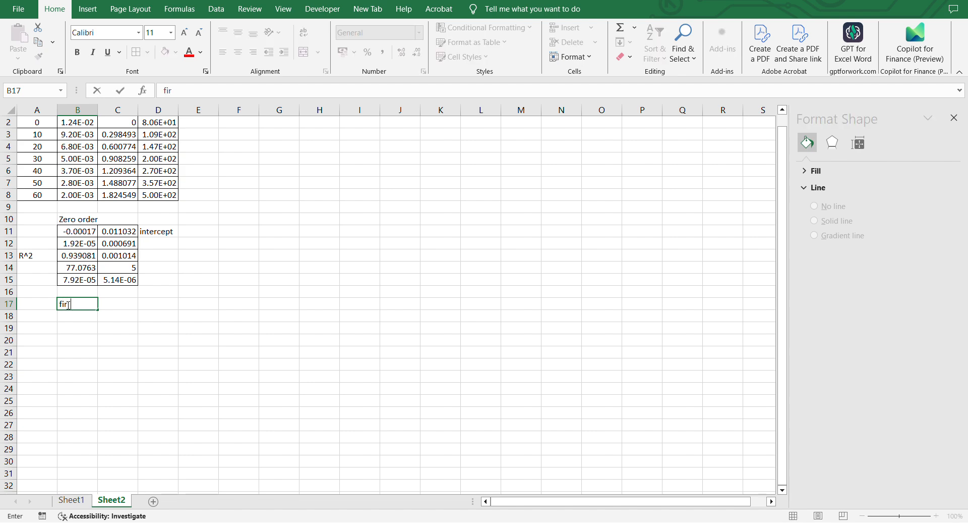
pyautogui.write('st order')
pyautogui.click(112, 230)
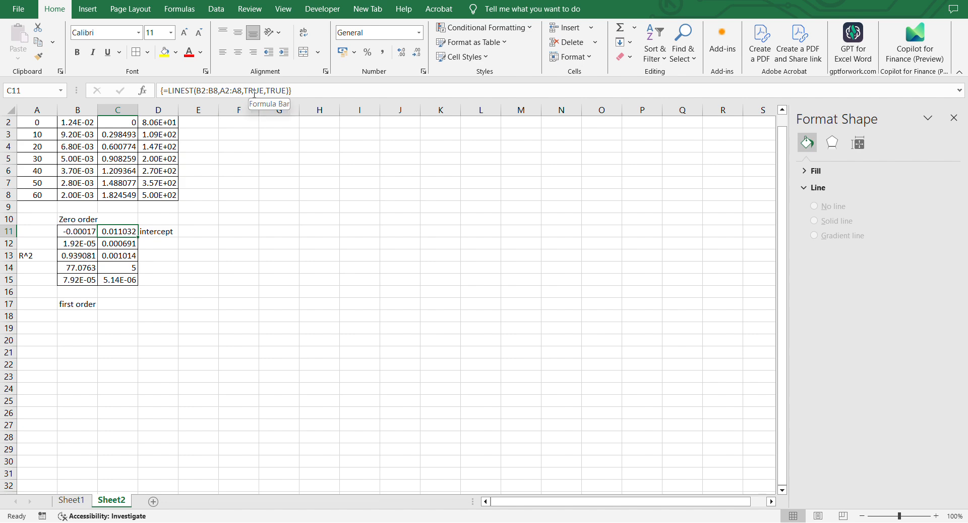
# Select B18:C22 and enter =LINEST(C2:C8,A2:A8,FALSE,TRUE) for the first-order fit.
pyautogui.click(77, 319)
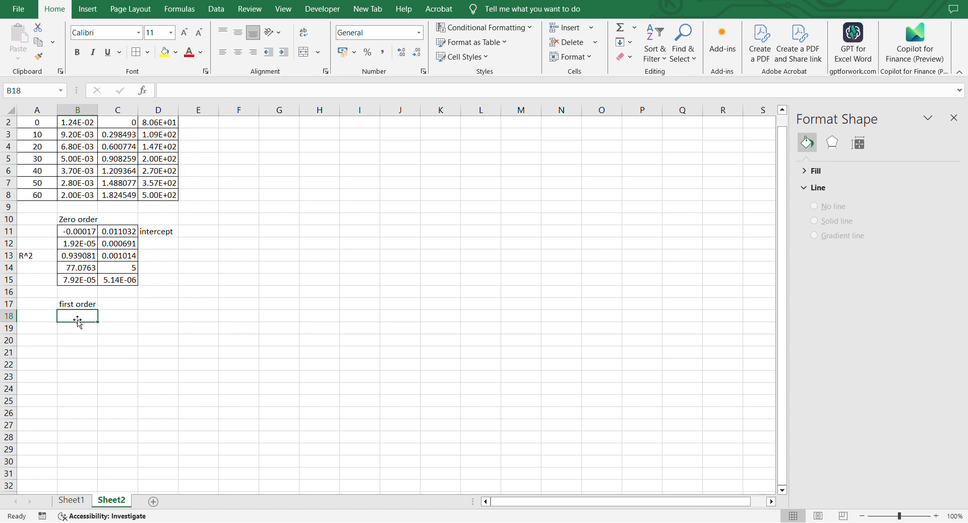
pyautogui.moveTo(78, 318); pyautogui.dragTo(113, 362)
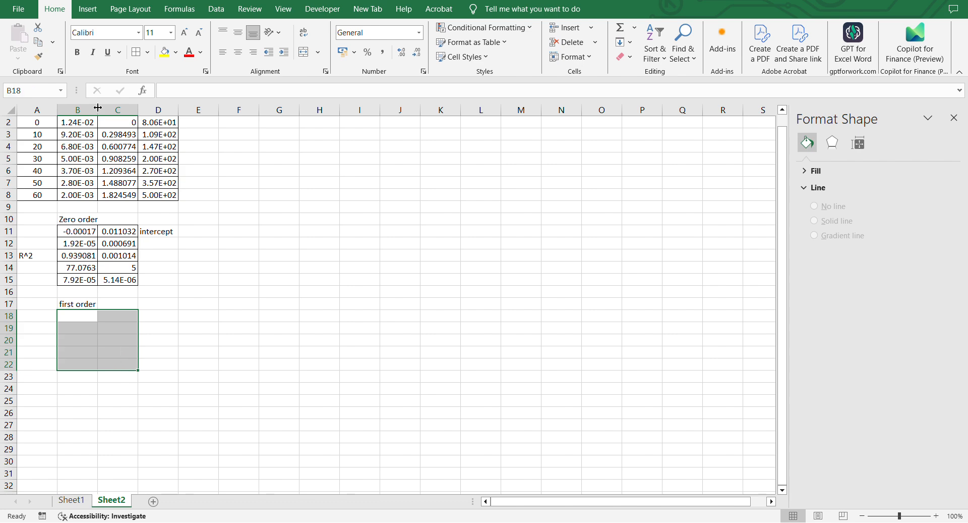
pyautogui.click(173, 90)
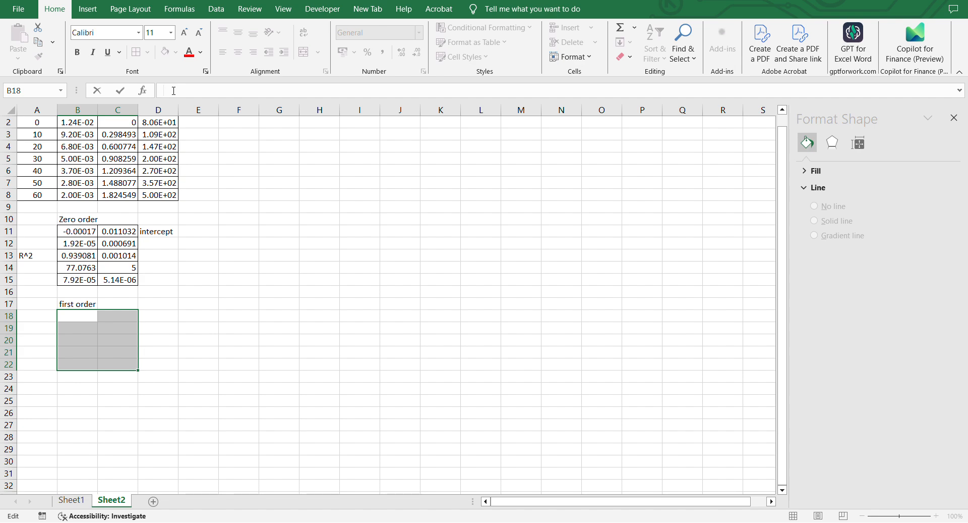
pyautogui.write('=lin')
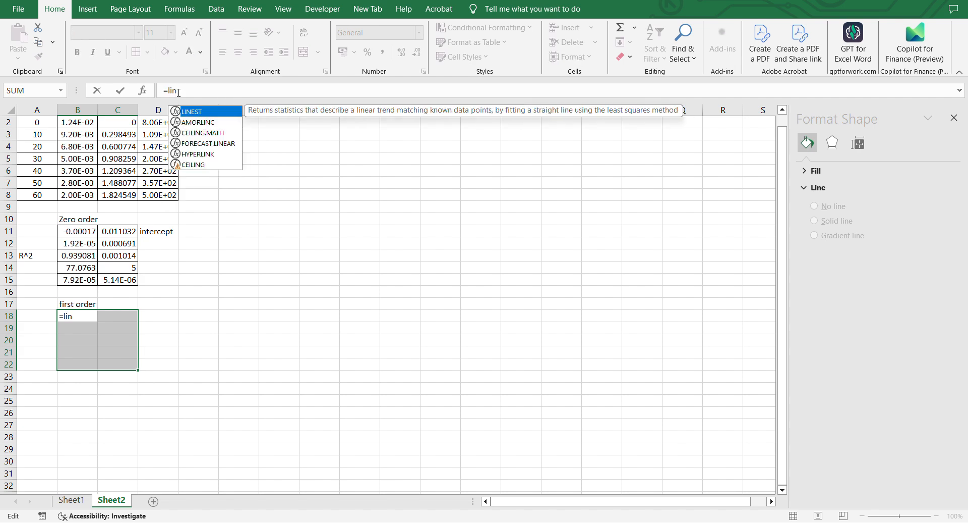
pyautogui.doubleClick(186, 111)
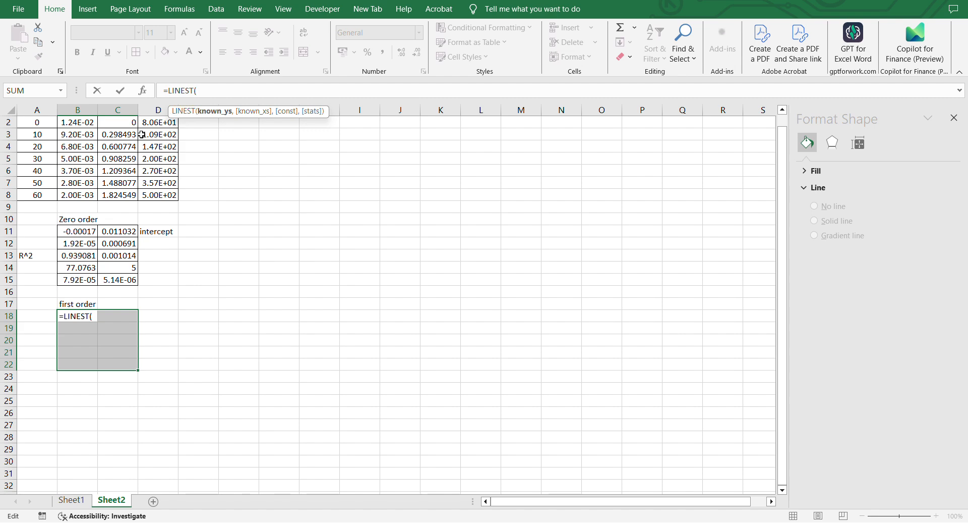
pyautogui.scroll(1, 112, 133)
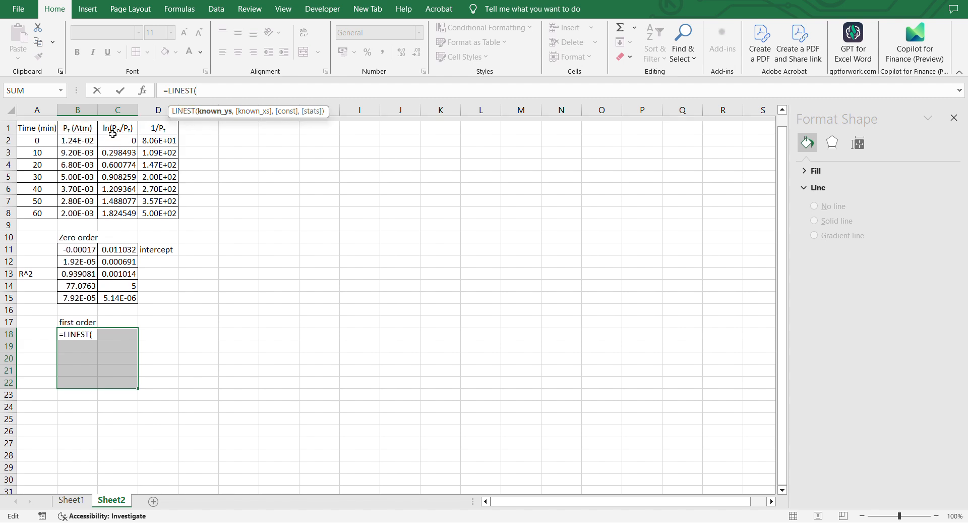
pyautogui.moveTo(122, 136); pyautogui.dragTo(122, 206)
pyautogui.write(',')
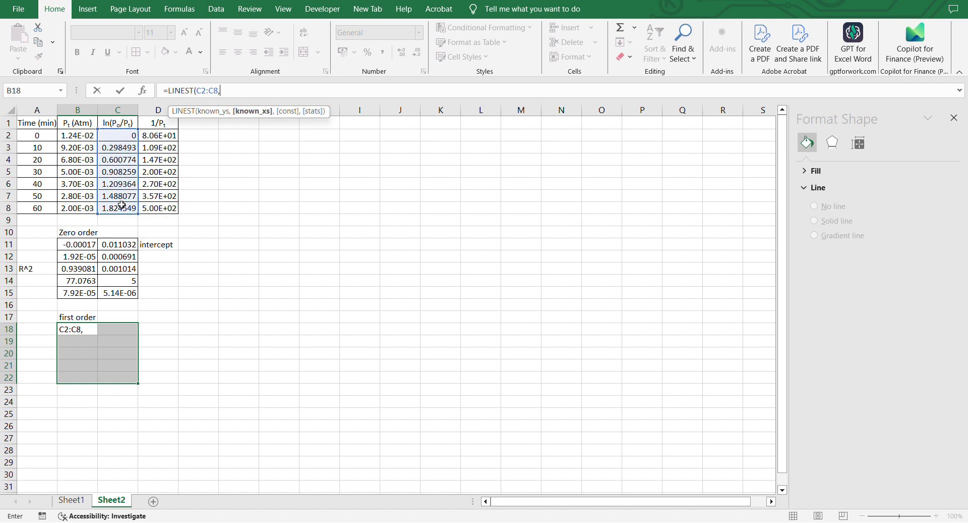
pyautogui.click(31, 135)
pyautogui.moveTo(32, 135); pyautogui.dragTo(38, 209)
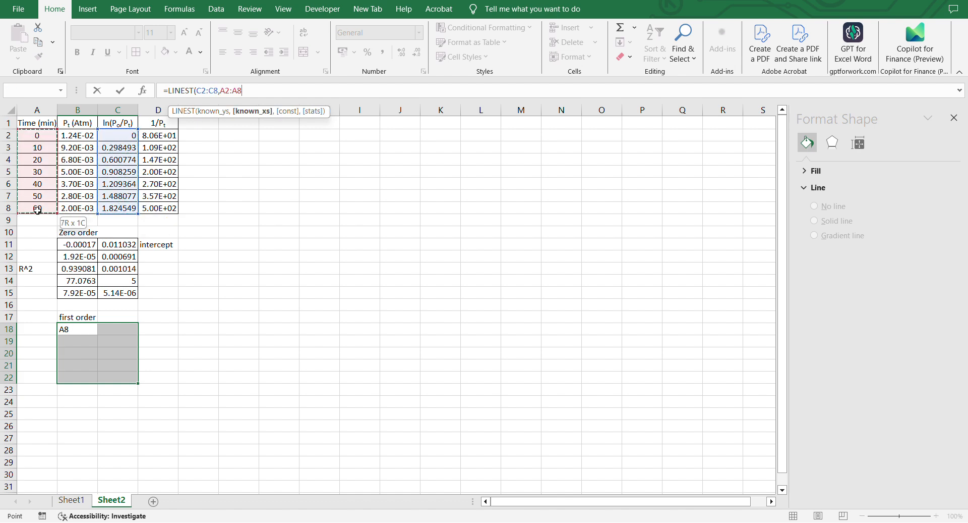
pyautogui.write(',')
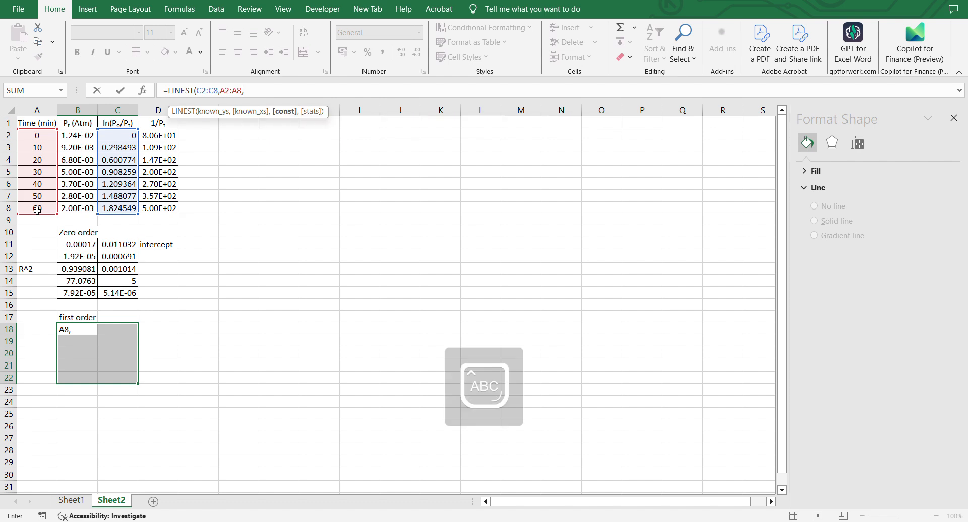
pyautogui.write('FALSE')
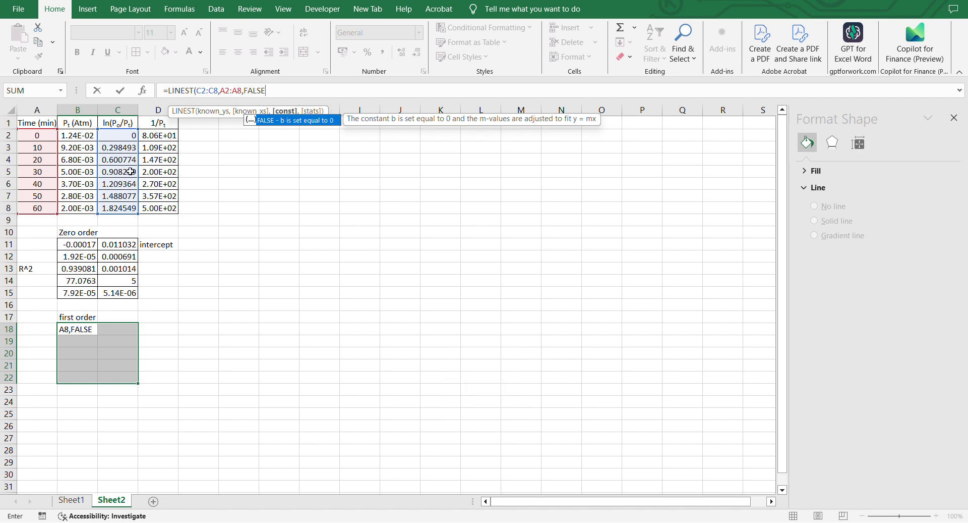
pyautogui.write(',TRUE')
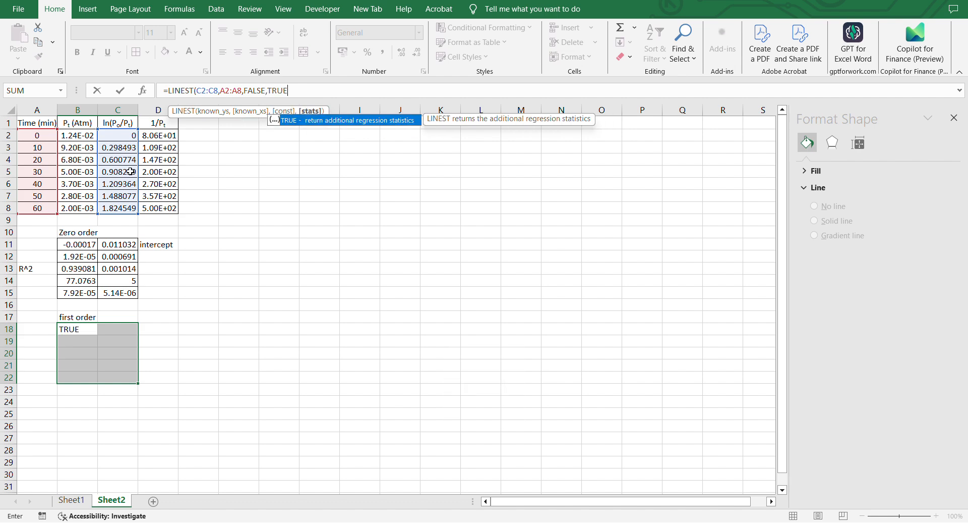
pyautogui.write(')')
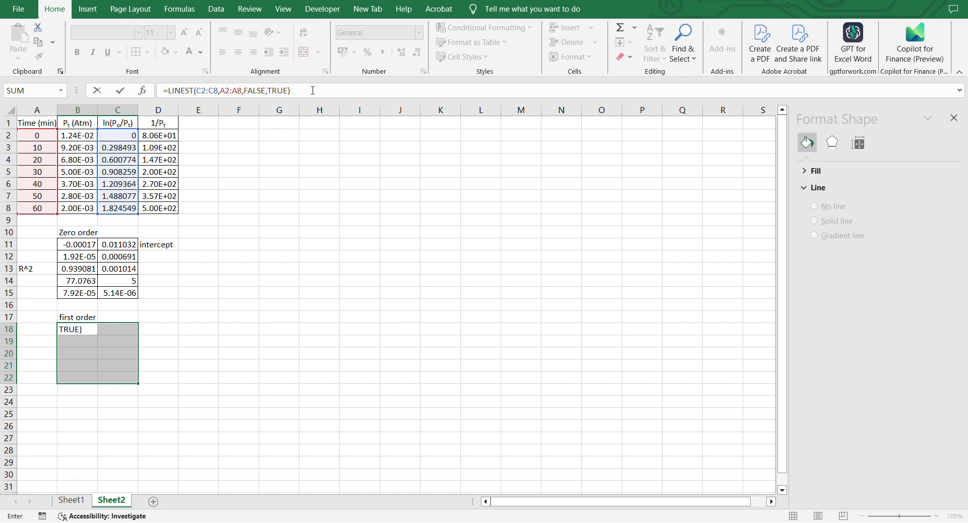
pyautogui.press('Return')
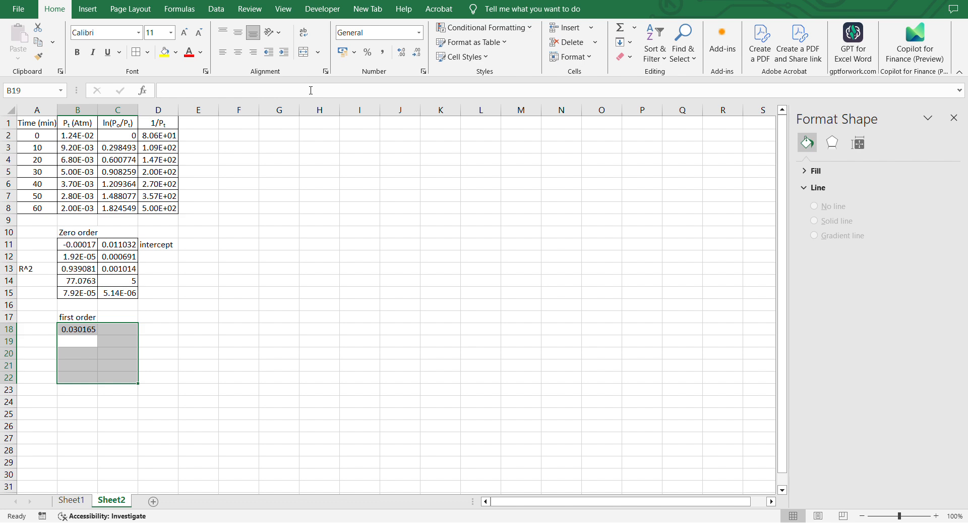
# Copy the first-order LINEST formula text from cell B18.
pyautogui.click(264, 86)
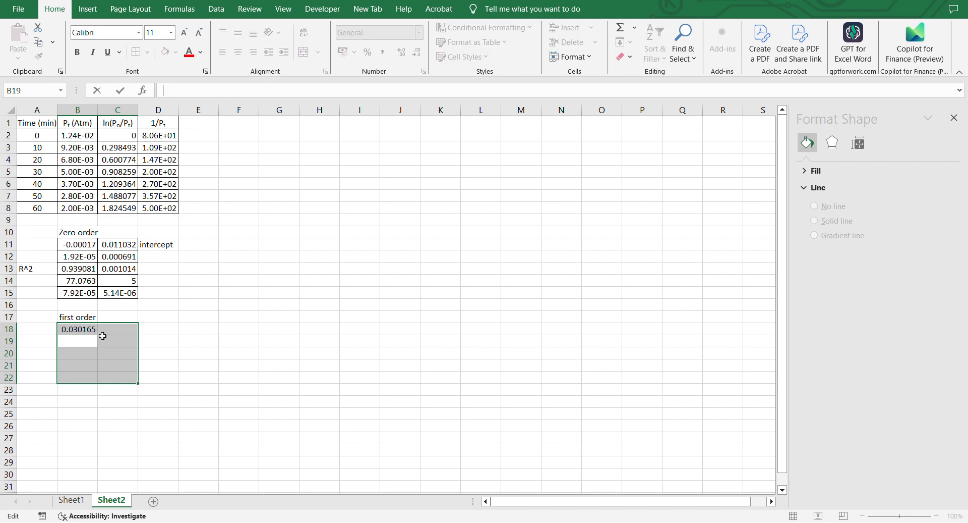
pyautogui.press('Escape')
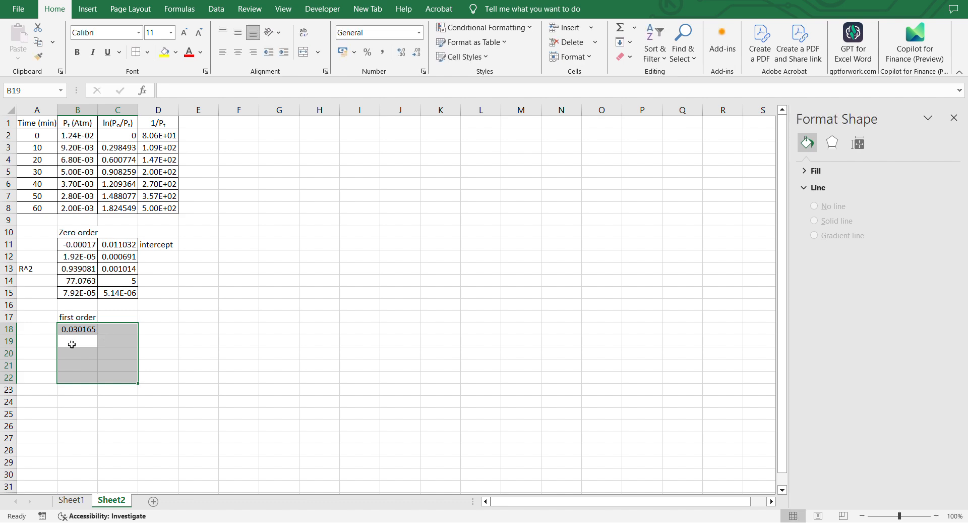
pyautogui.click(78, 329)
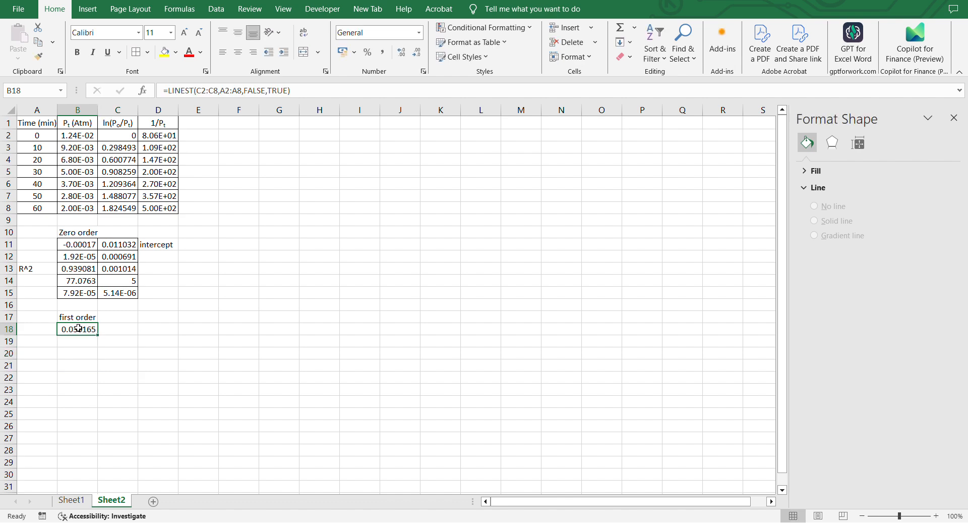
pyautogui.click(306, 96)
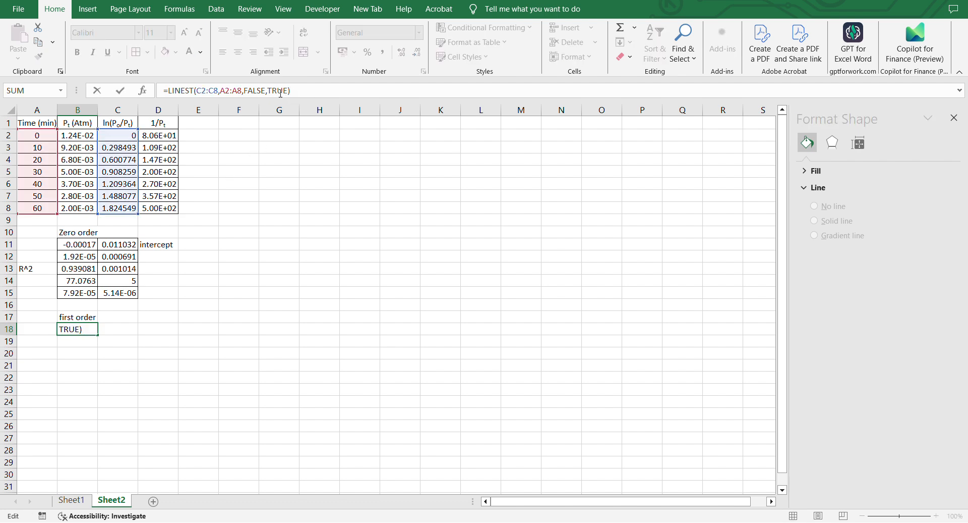
pyautogui.moveTo(291, 94); pyautogui.dragTo(162, 96)
pyautogui.hotkey('ctrl', 'c')
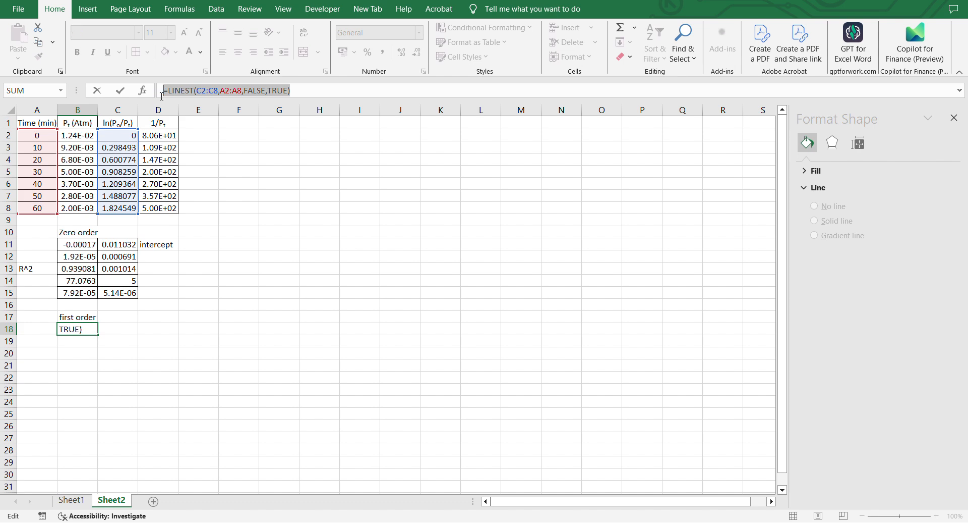
pyautogui.press('Escape')
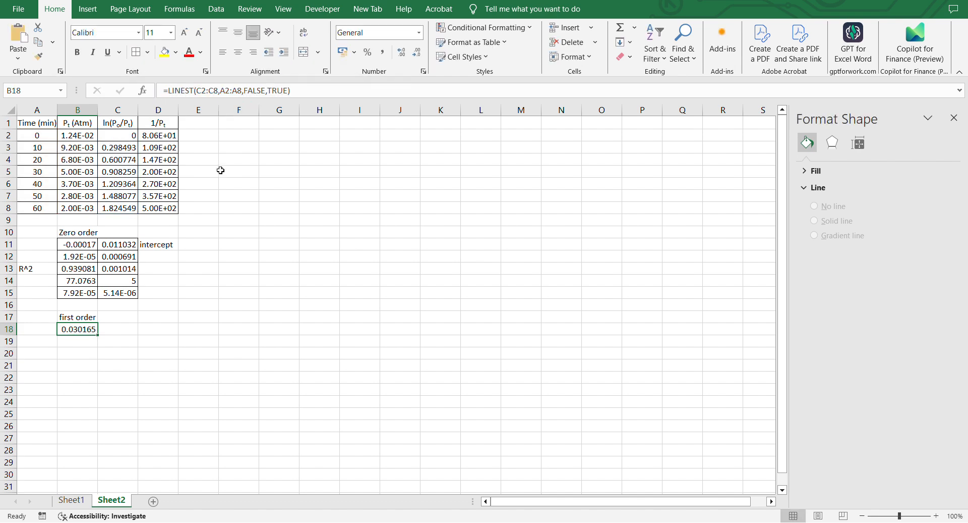
# Clear B18 and re-enter the copied LINEST formula as an array formula across B18:C22.
pyautogui.press('BackSpace')
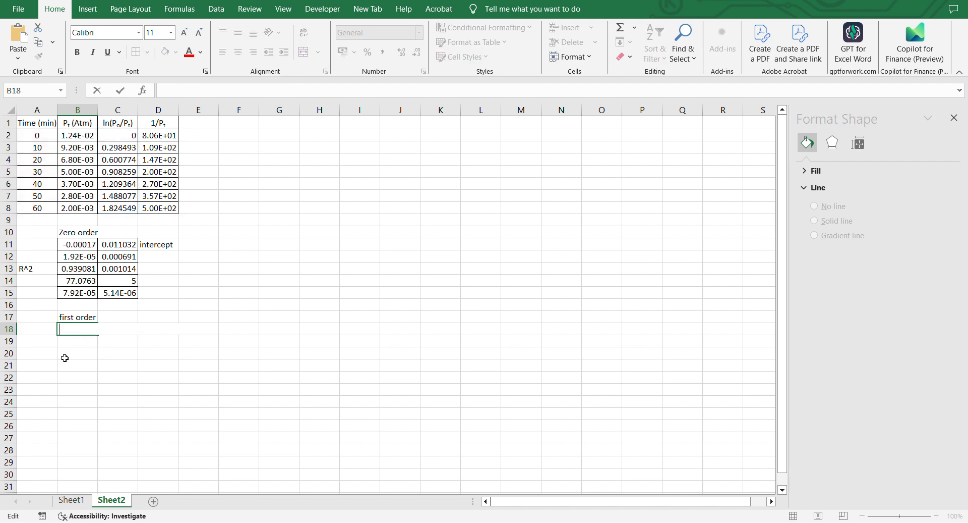
pyautogui.click(67, 356)
pyautogui.click(75, 328)
pyautogui.moveTo(92, 335); pyautogui.dragTo(105, 377)
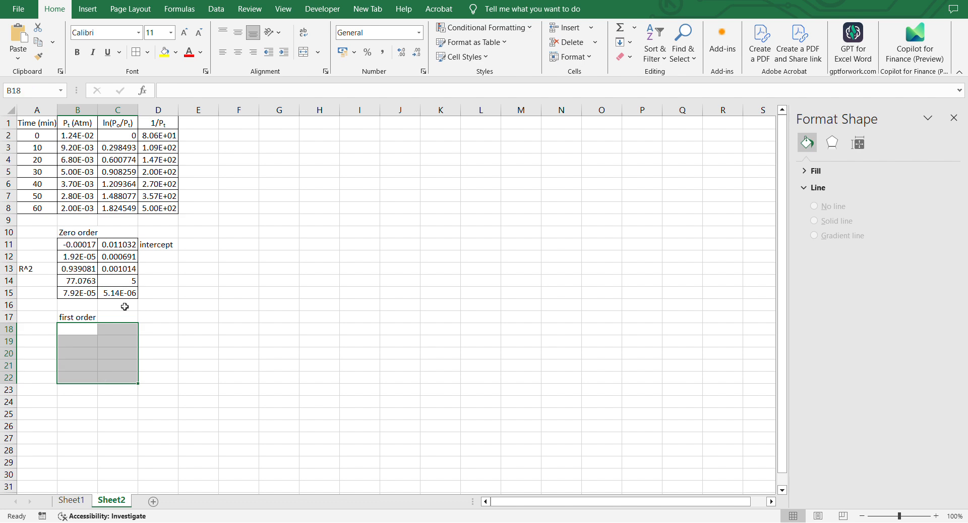
pyautogui.click(204, 94)
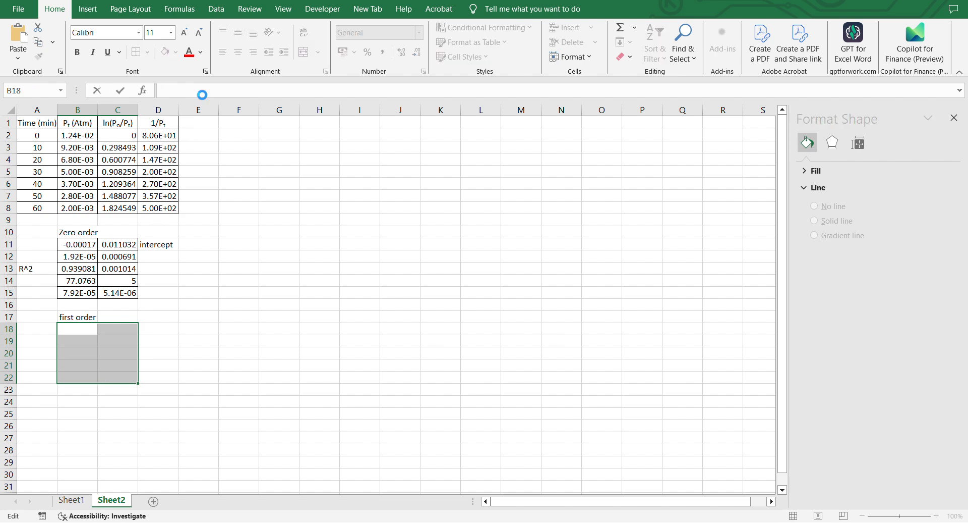
pyautogui.hotkey('ctrl', 'v')
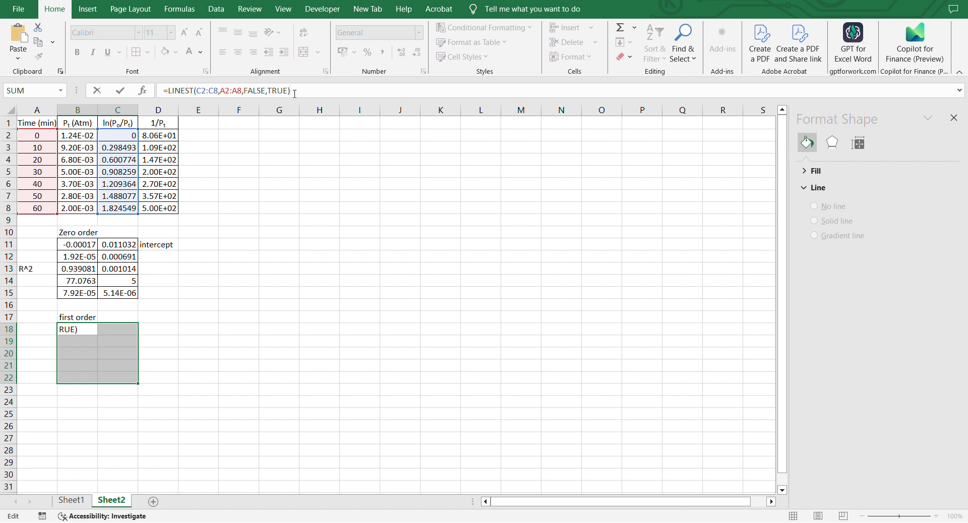
pyautogui.hotkey('ctrl', 'shift', 'Return')
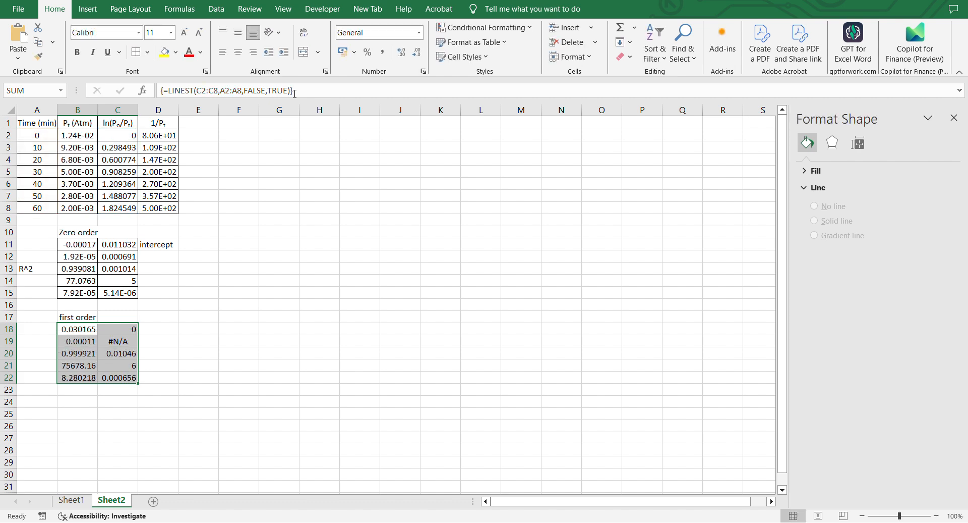
# Label cell D19 as "INTERCEPT" beside the first-order LINEST results.
pyautogui.click(104, 346)
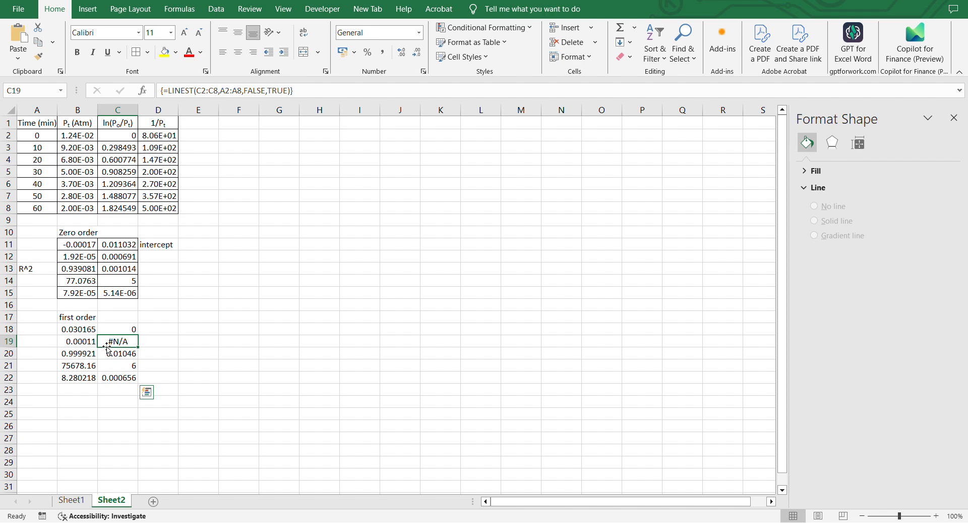
pyautogui.click(144, 341)
pyautogui.write('IN')
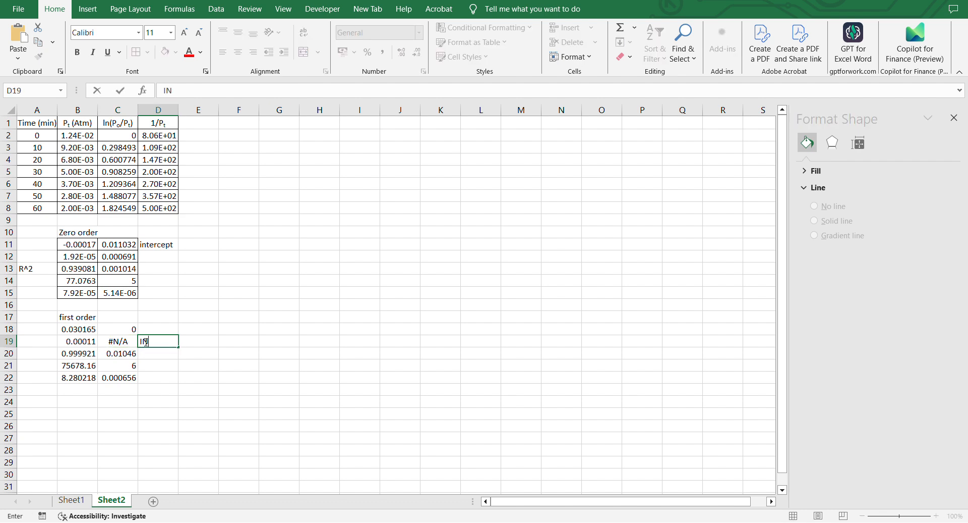
pyautogui.write('TERX')
pyautogui.write('CEPT')
# Apply all borders to the first-order LINEST output range B18:C22.
pyautogui.click(76, 331)
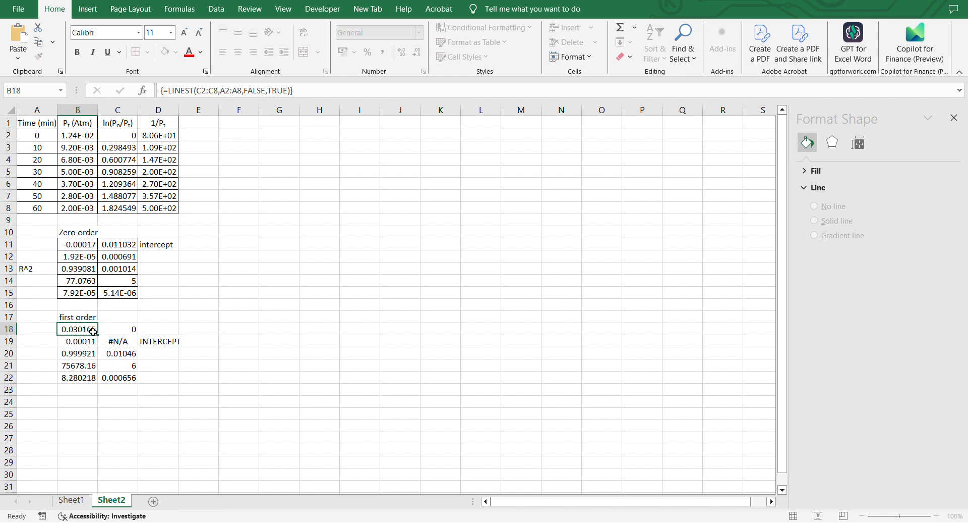
pyautogui.moveTo(93, 330); pyautogui.dragTo(116, 378)
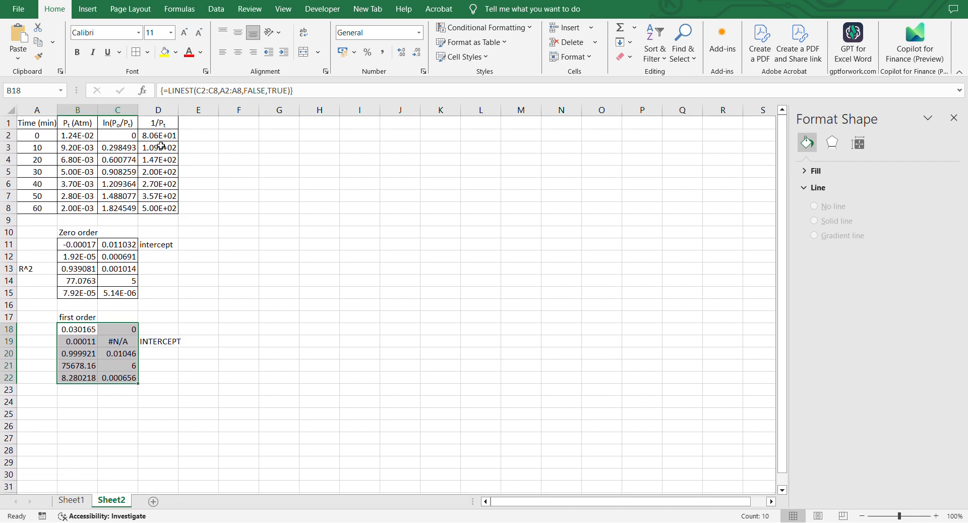
pyautogui.click(136, 53)
# Label cell B24 as "Second order".
pyautogui.scroll(-1, 129, 272)
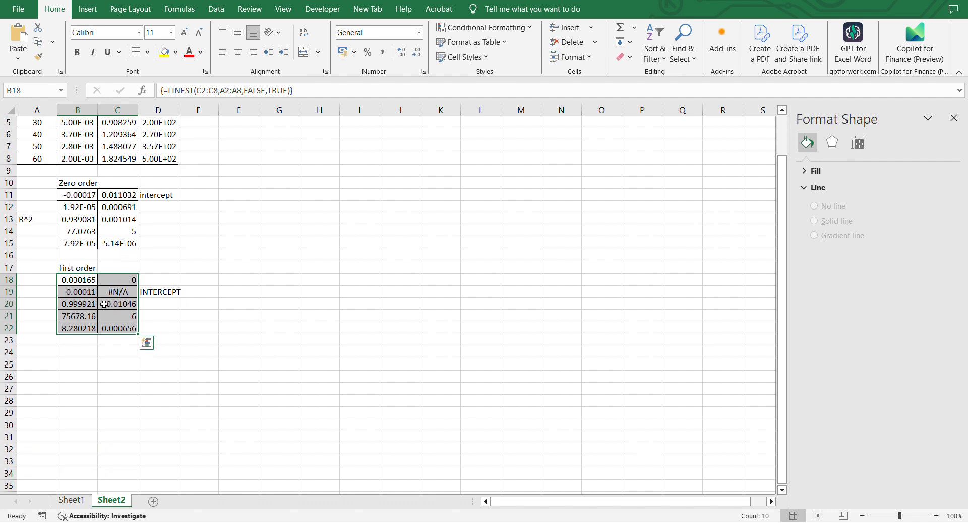
pyautogui.click(74, 351)
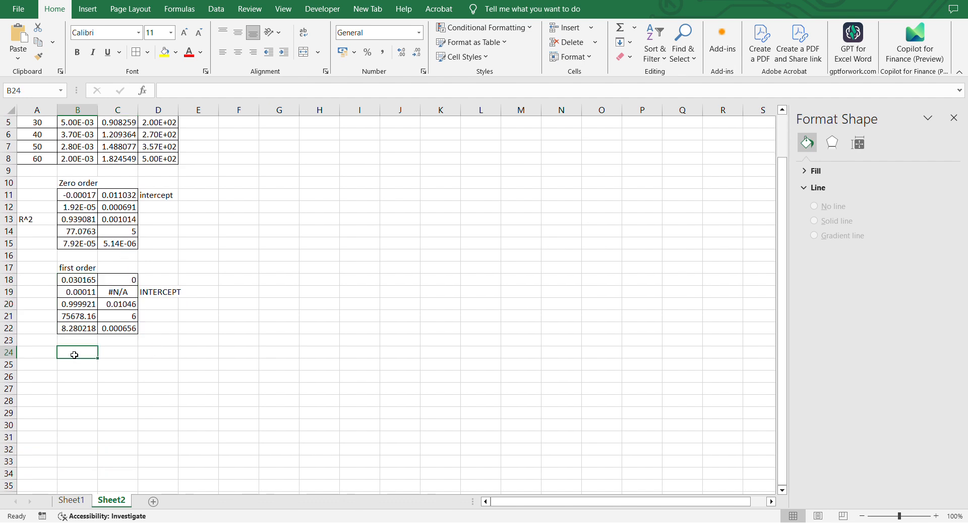
pyautogui.write('S')
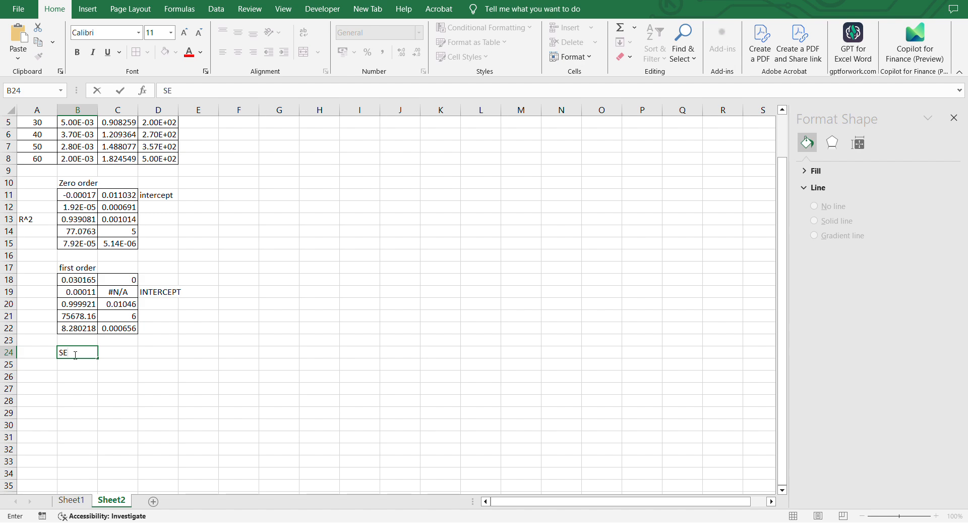
pyautogui.press('capslock')
pyautogui.write('ec')
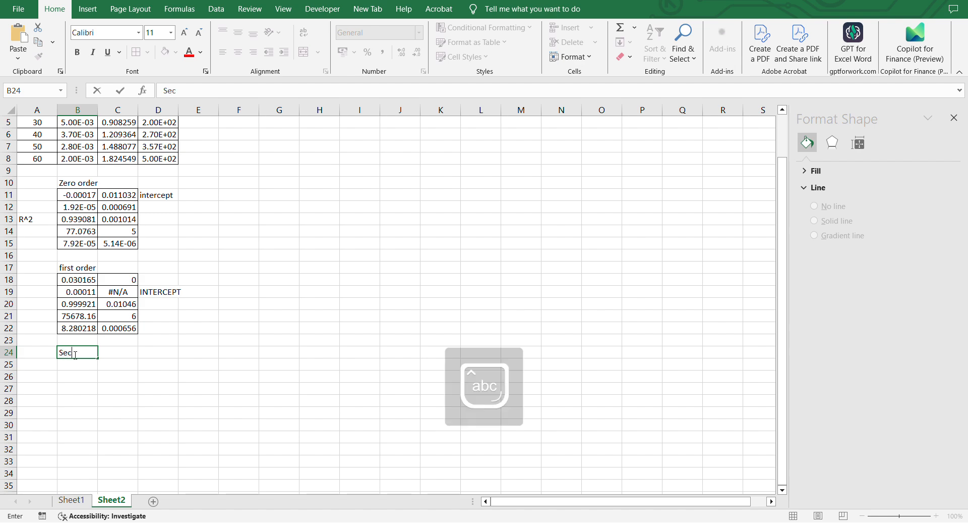
pyautogui.write('ond order')
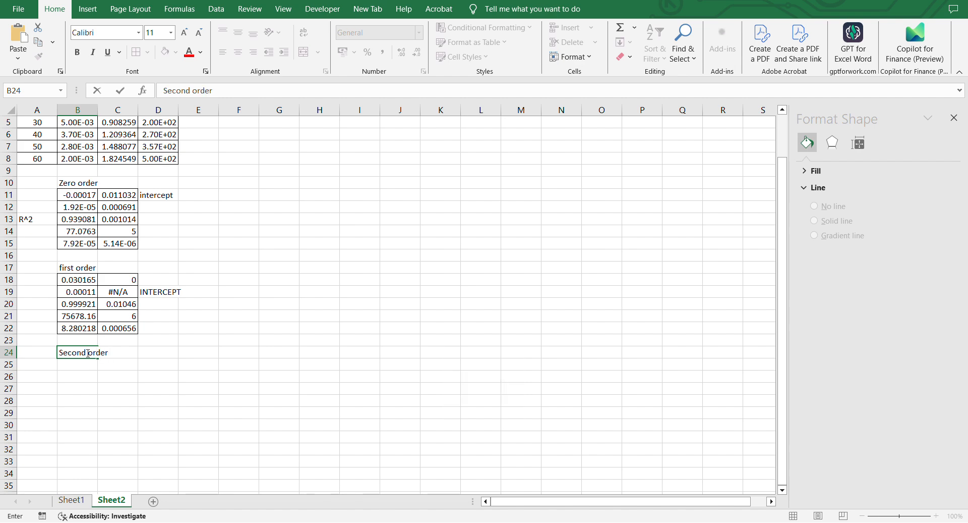
pyautogui.press('Return')
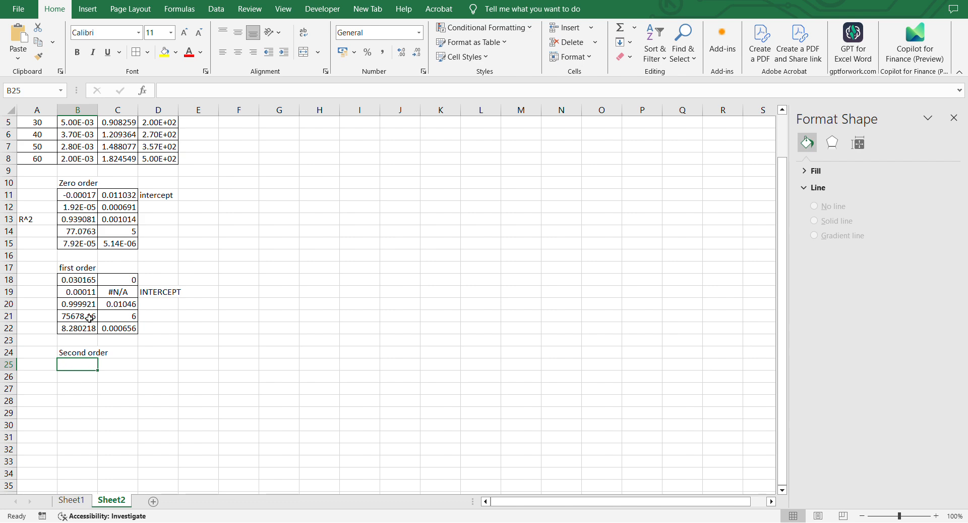
# Enter =LINEST(D2:D8,A2:A8,TRUE,TRUE) as an array formula across B25:C29 for the second-order fit.
pyautogui.moveTo(93, 368); pyautogui.dragTo(109, 408)
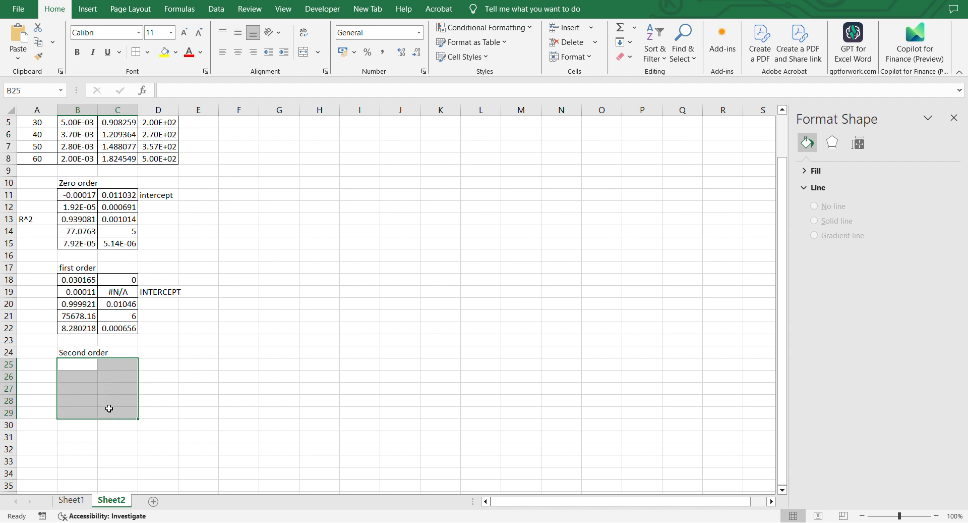
pyautogui.click(172, 89)
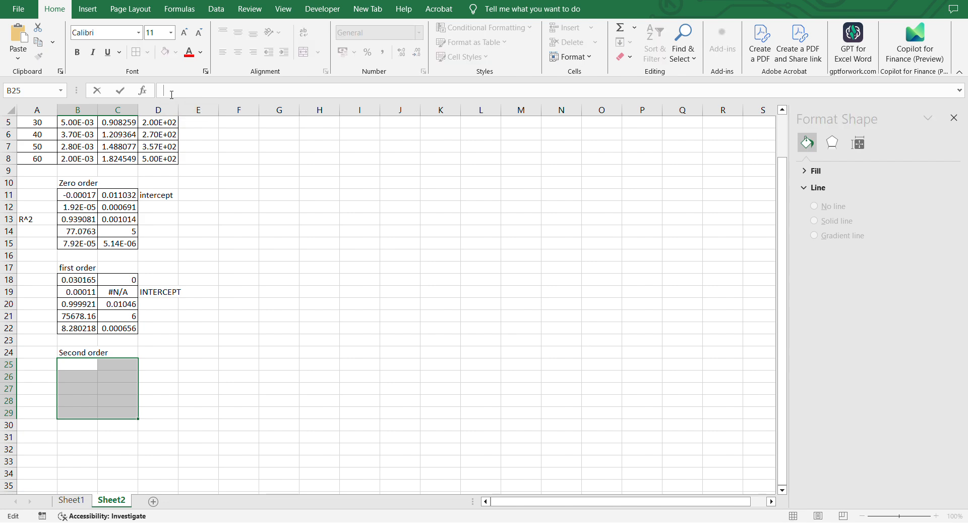
pyautogui.write('=lin')
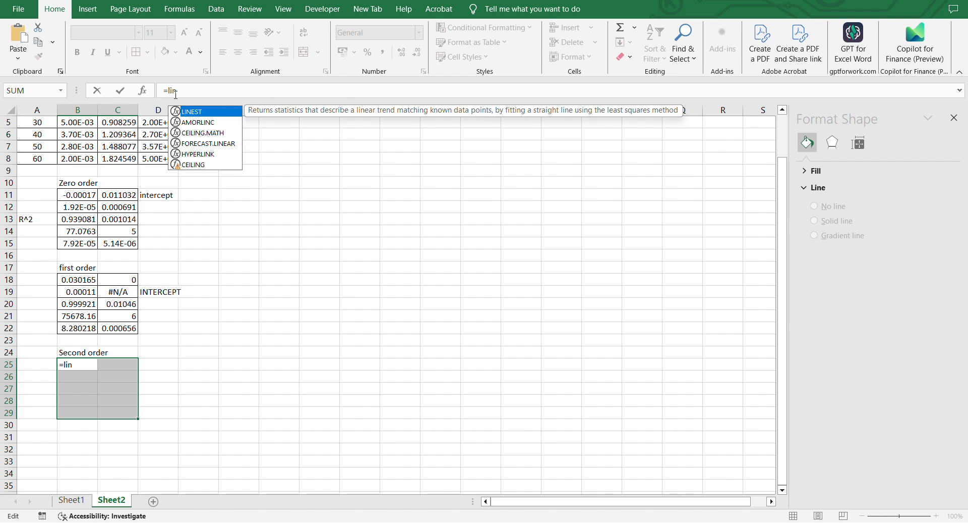
pyautogui.doubleClick(210, 111)
pyautogui.scroll(2, 140, 185)
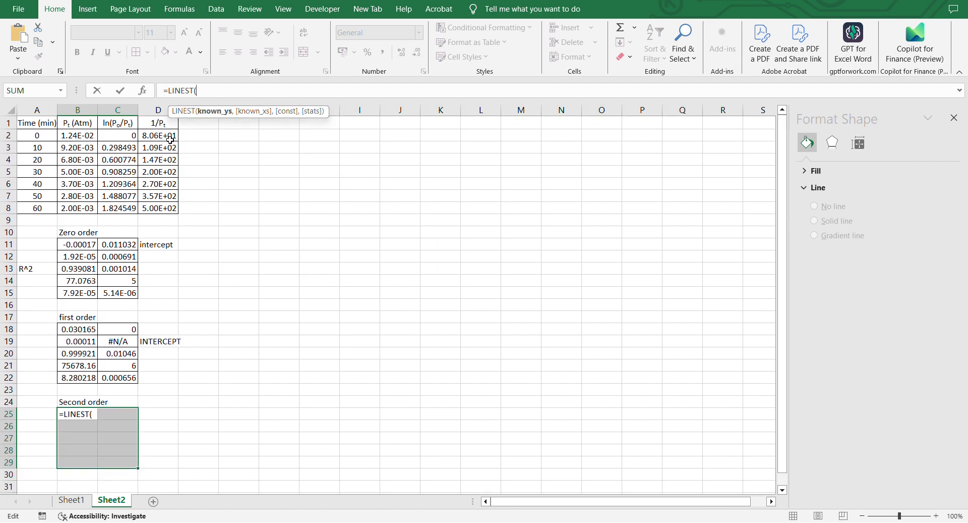
pyautogui.moveTo(171, 137); pyautogui.dragTo(164, 204)
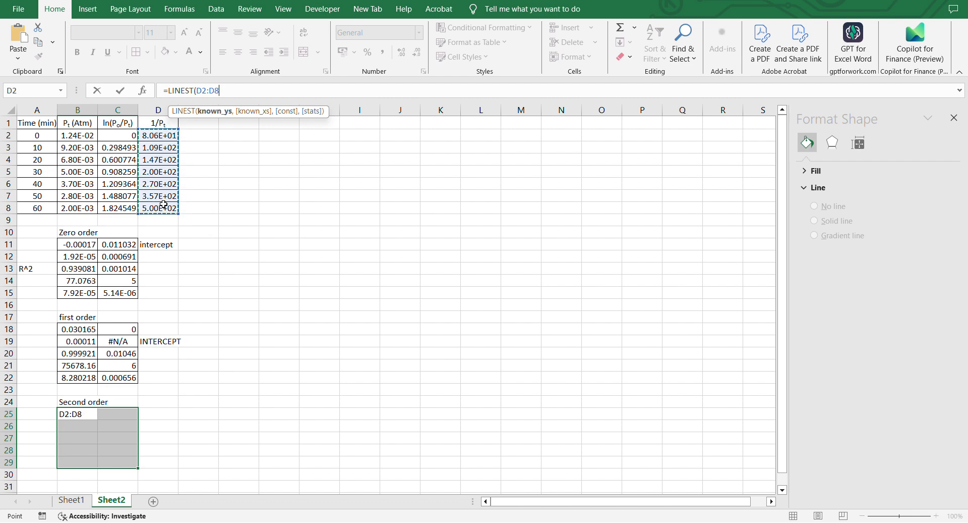
pyautogui.write(',')
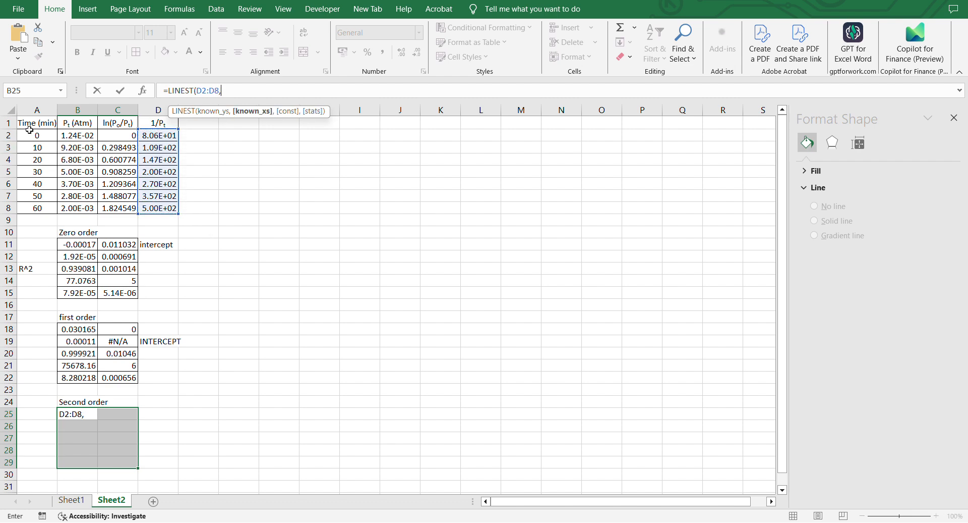
pyautogui.moveTo(33, 133); pyautogui.dragTo(29, 205)
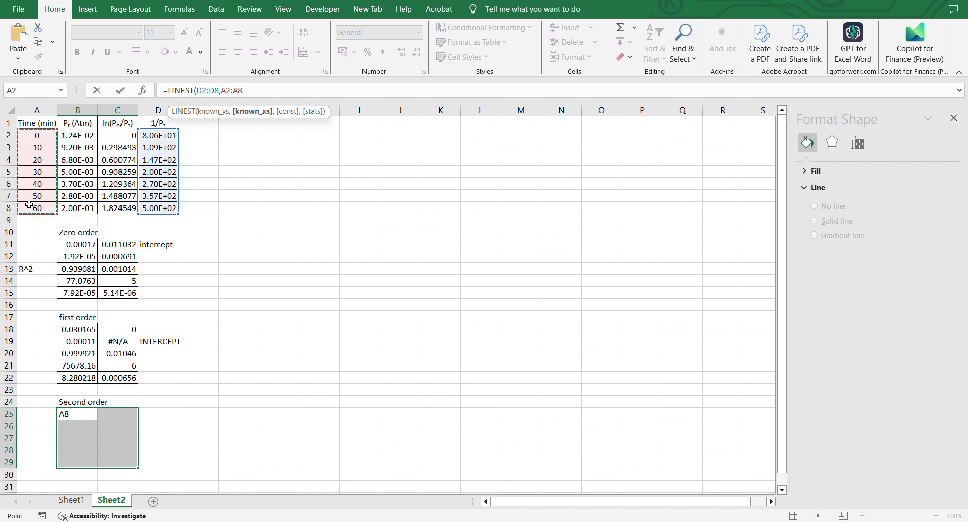
pyautogui.write(',')
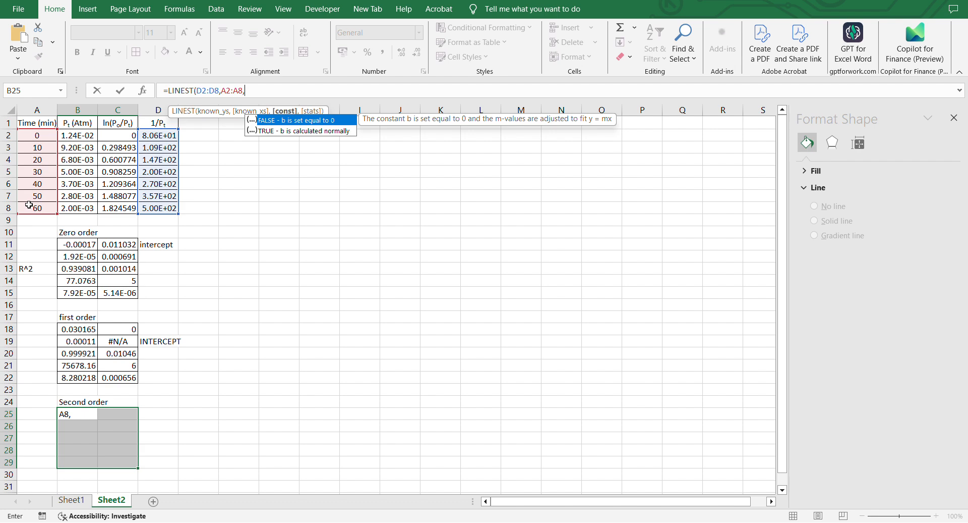
pyautogui.press('capslock')
pyautogui.write('TRUE')
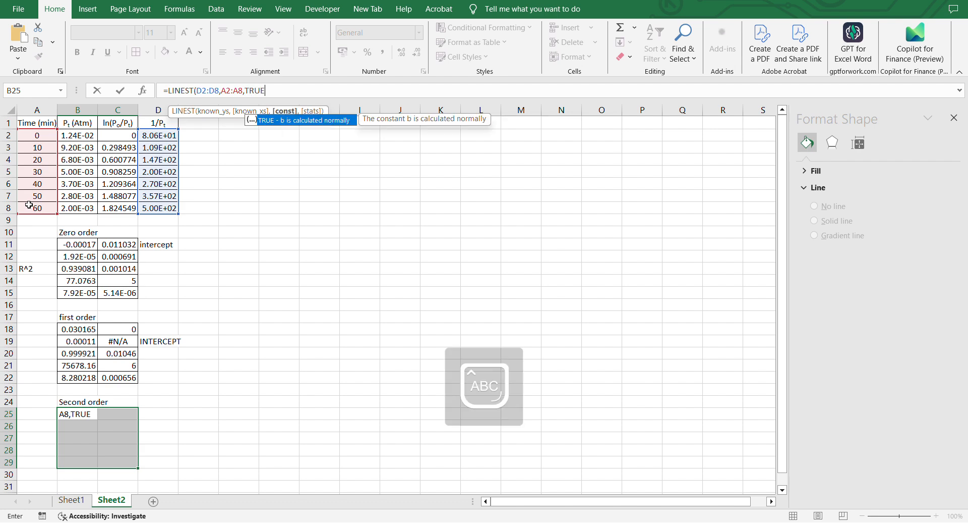
pyautogui.write(',TRUE')
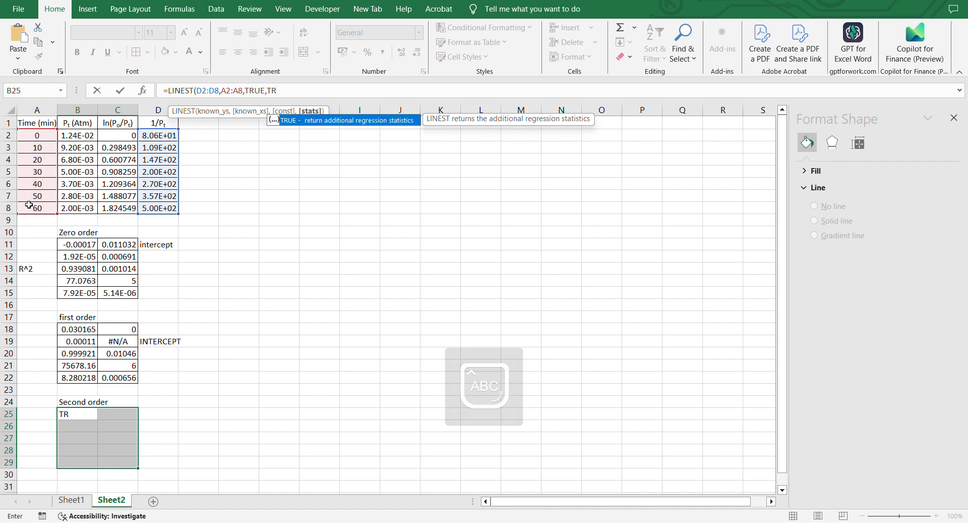
pyautogui.write(')')
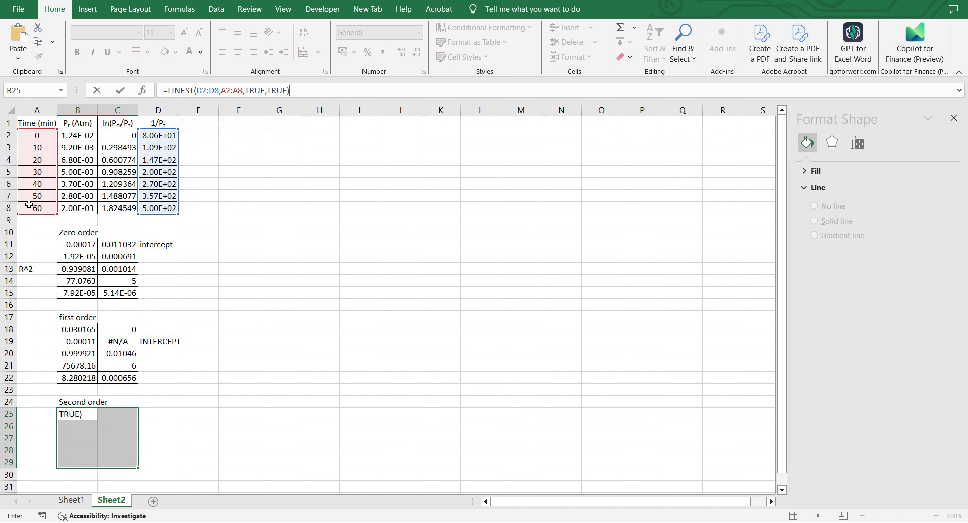
pyautogui.hotkey('ctrl', 'shift', 'Return')
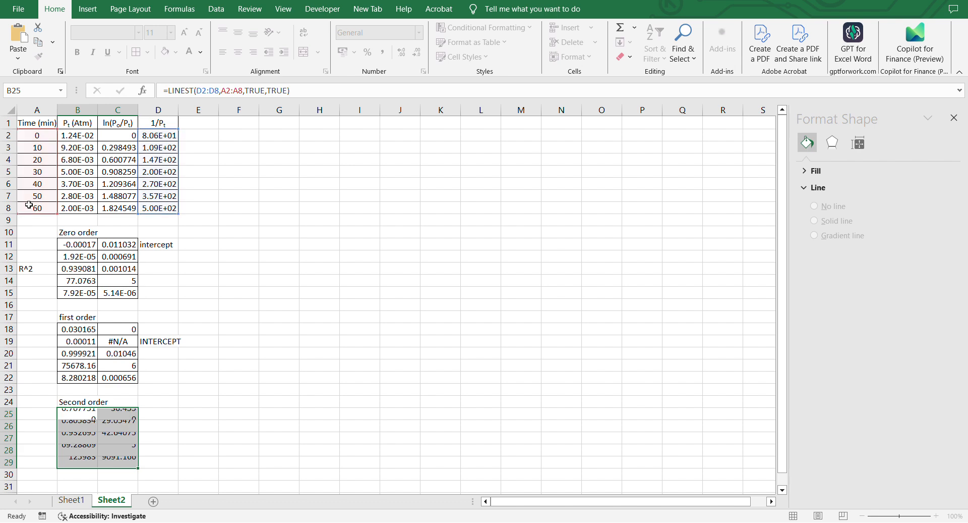
# Label cell D25 as "INTERCEPT" beside the second-order LINEST results.
pyautogui.scroll(-1, 89, 323)
pyautogui.scroll(-2, 89, 323)
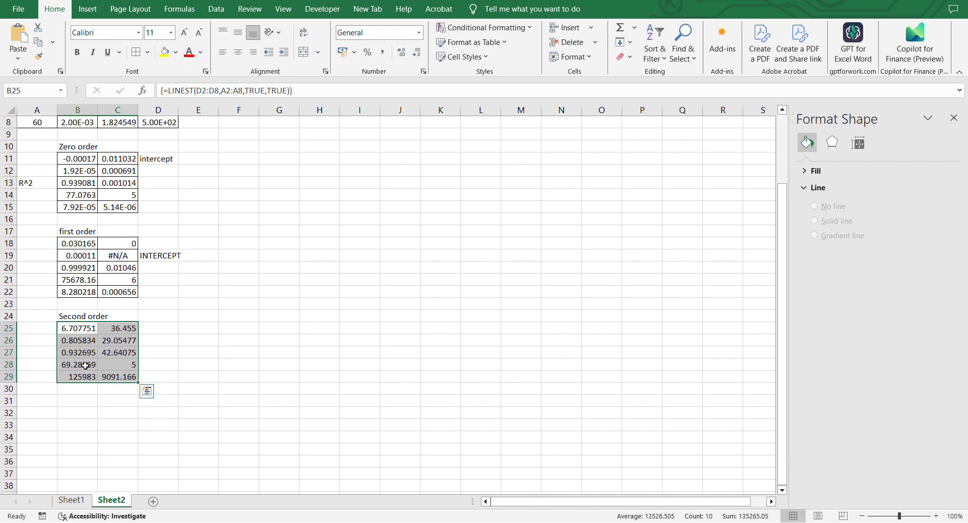
pyautogui.click(156, 340)
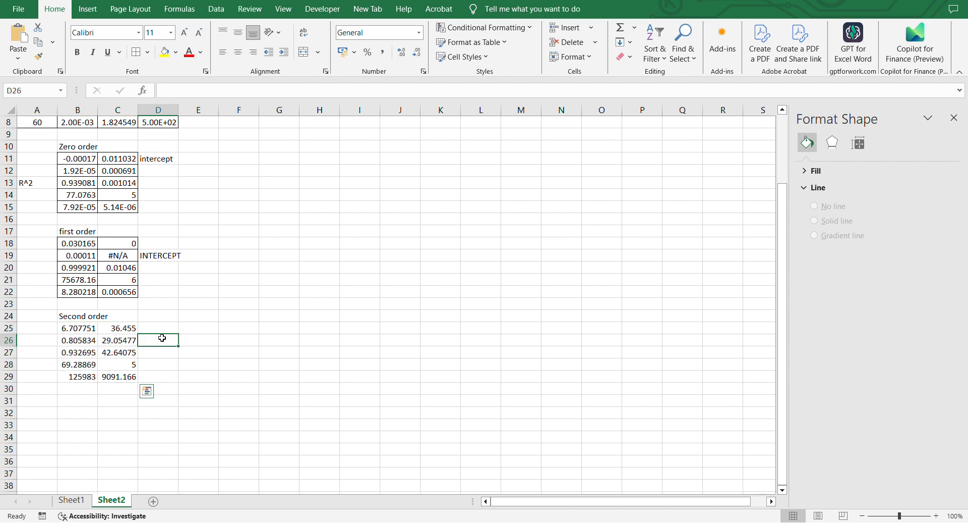
pyautogui.click(162, 329)
pyautogui.write('INT')
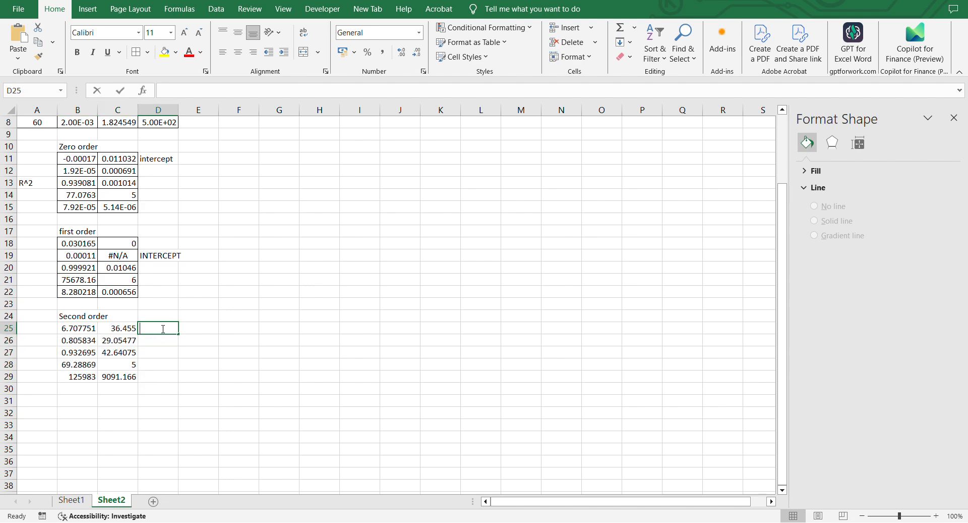
pyautogui.write('ERCEO')
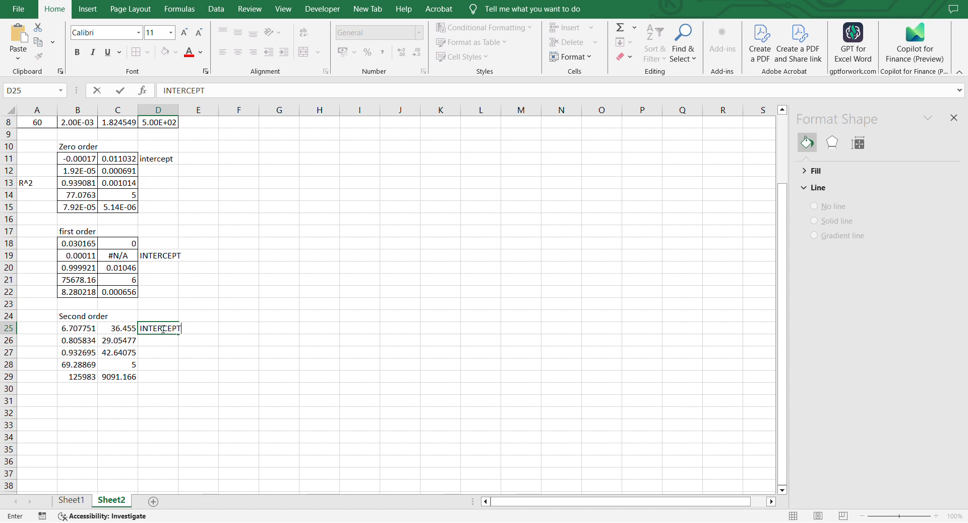
# Copy the "R^2" label from A13 into cells A19 and A27.
pyautogui.click(47, 343)
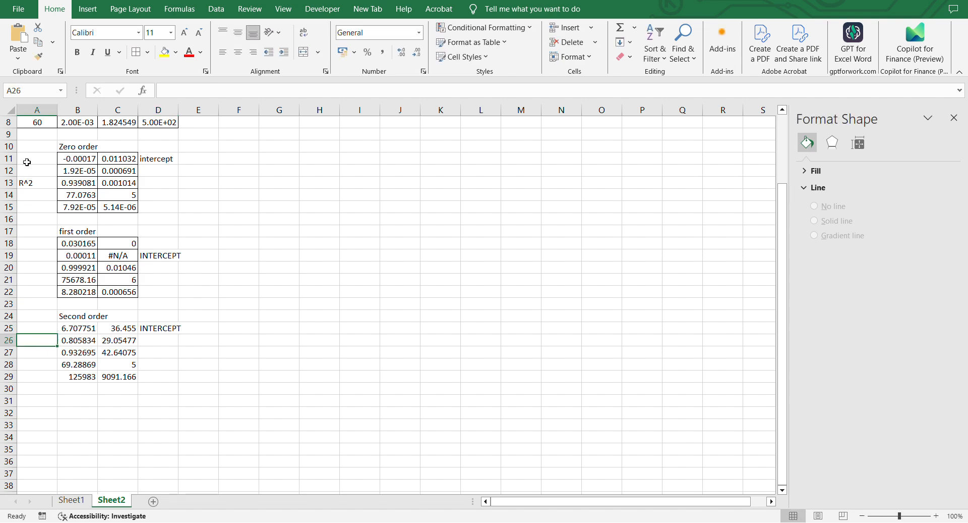
pyautogui.click(26, 183)
pyautogui.hotkey('ctrl', 'c')
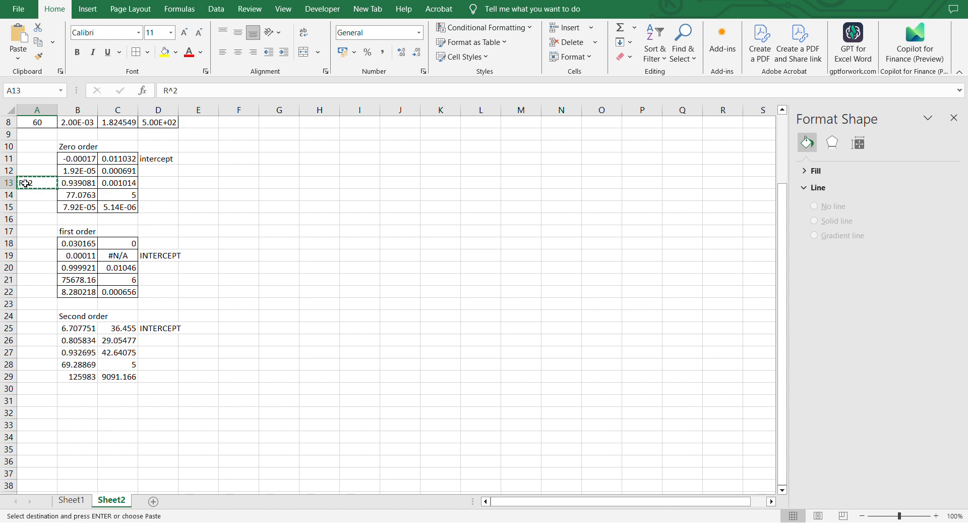
pyautogui.click(29, 263)
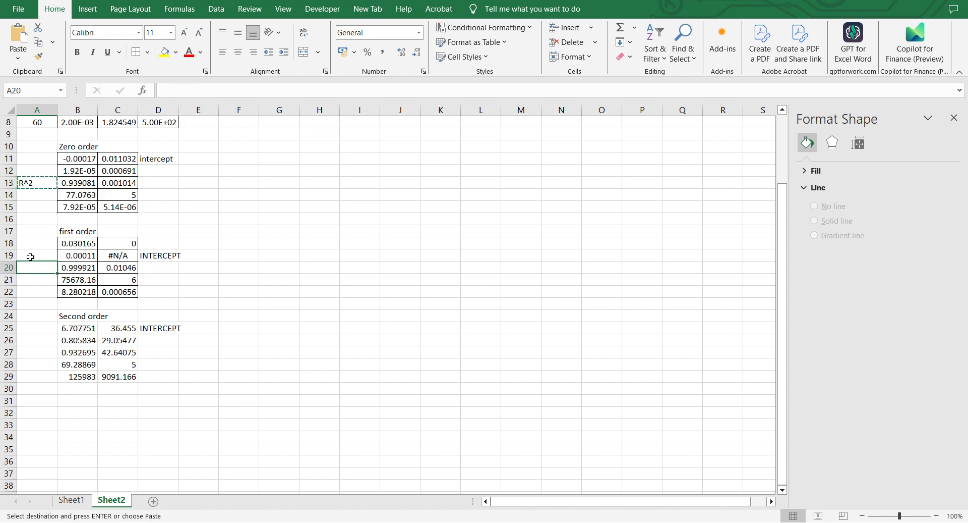
pyautogui.click(30, 256)
pyautogui.hotkey('ctrl', 'v')
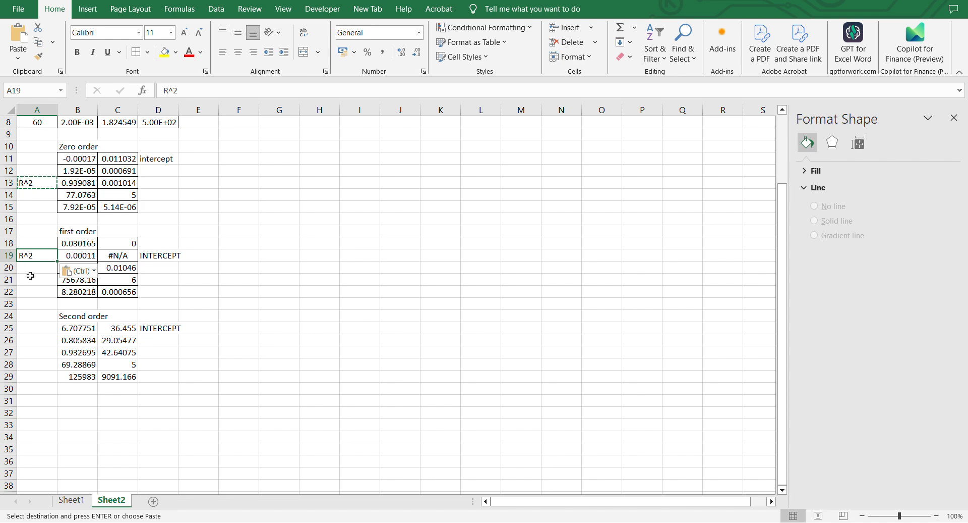
pyautogui.click(28, 340)
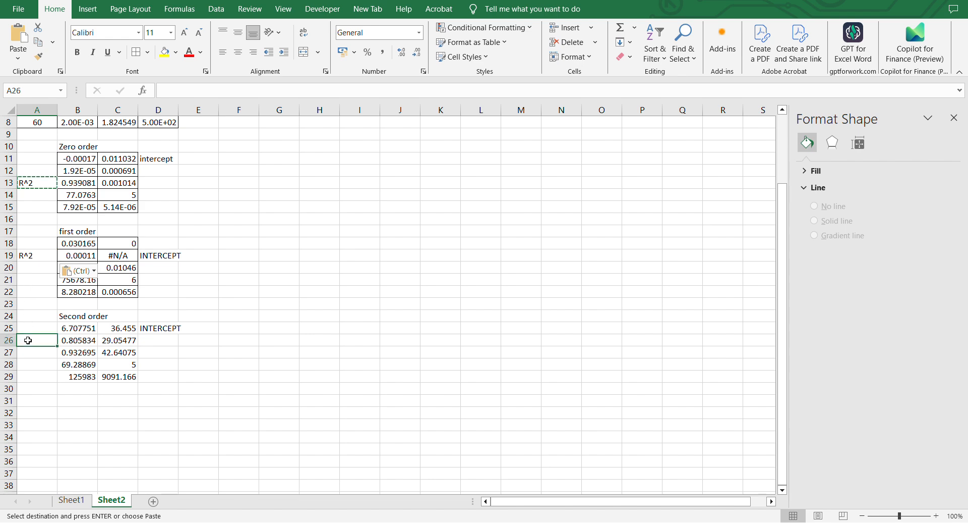
pyautogui.press('ctrl')
pyautogui.click(23, 340)
pyautogui.click(24, 351)
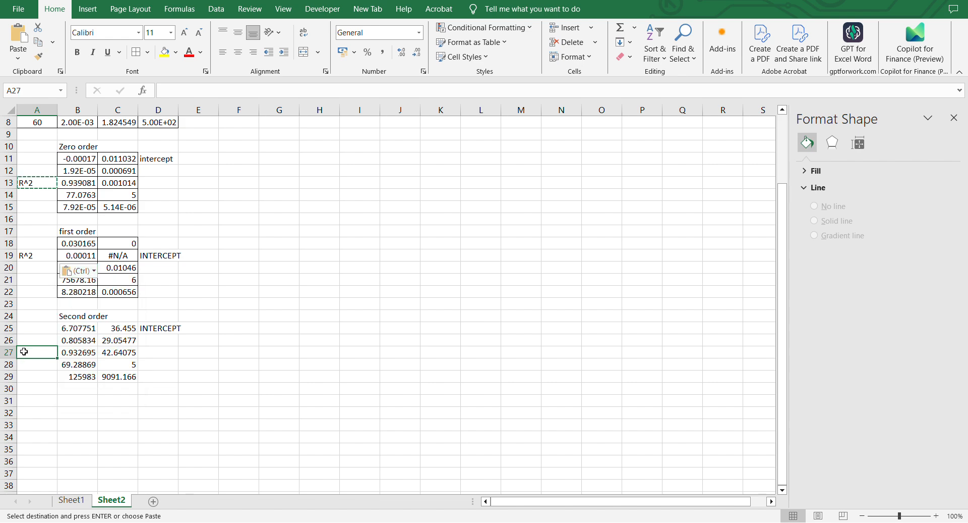
pyautogui.hotkey('ctrl', 'v')
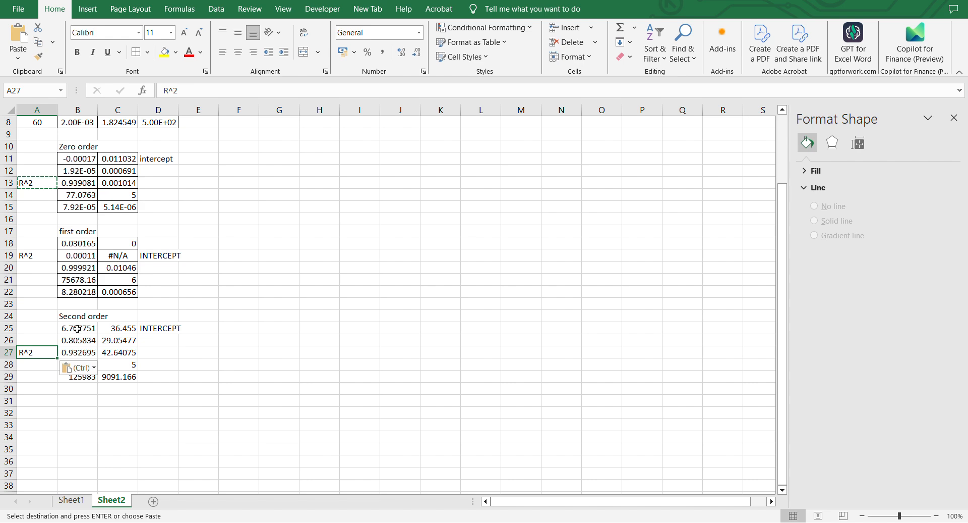
# Apply all borders to the second-order LINEST output range B25:C29.
pyautogui.moveTo(78, 328); pyautogui.dragTo(131, 378)
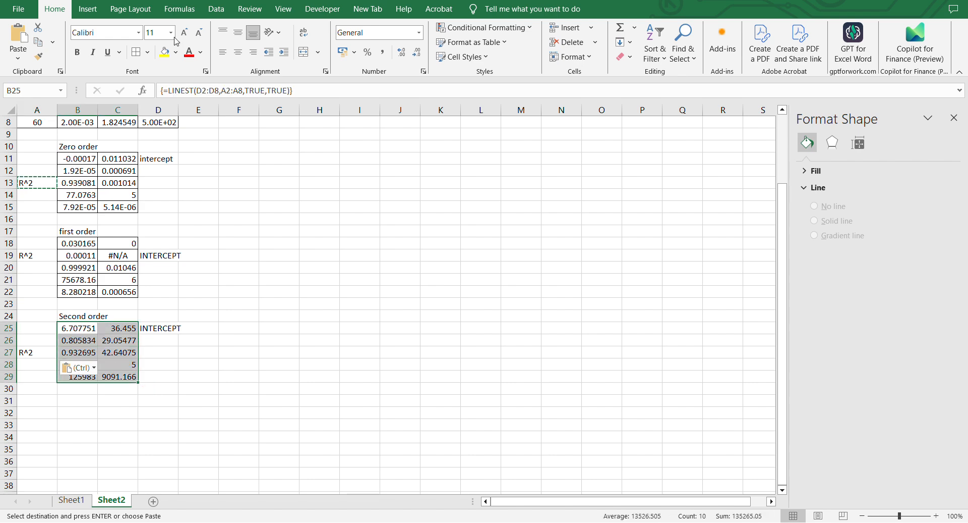
pyautogui.click(136, 51)
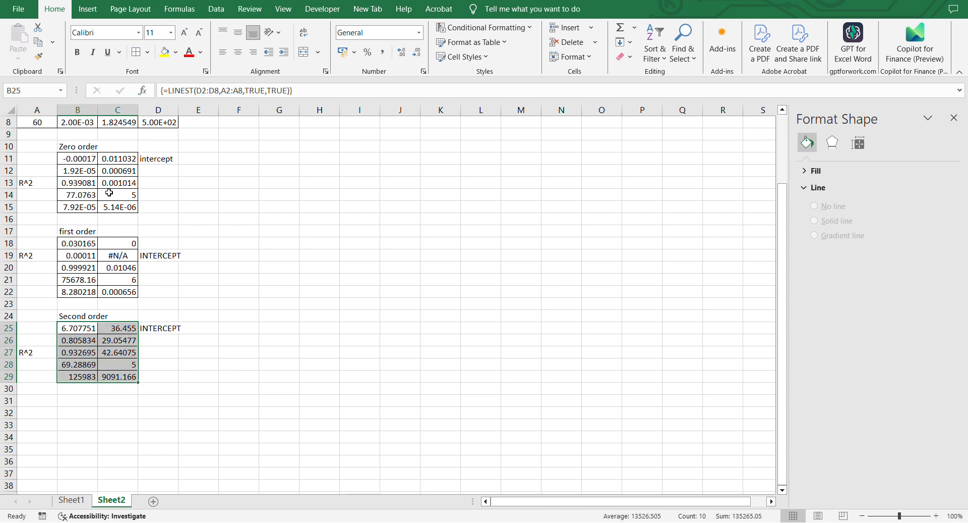
pyautogui.click(87, 162)
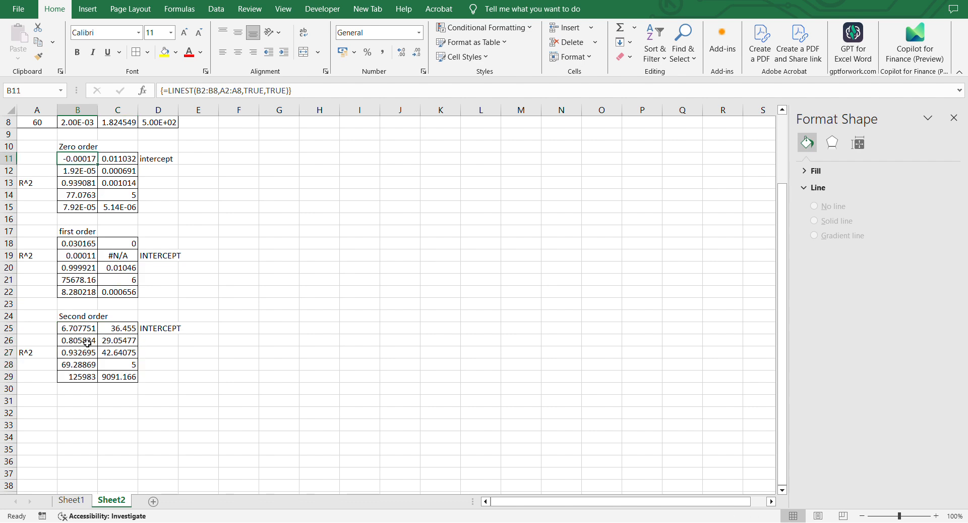
# Switch to the assignment PDF in the browser and review the LINEST procedure instructions.
pyautogui.scroll(3, 87, 342)
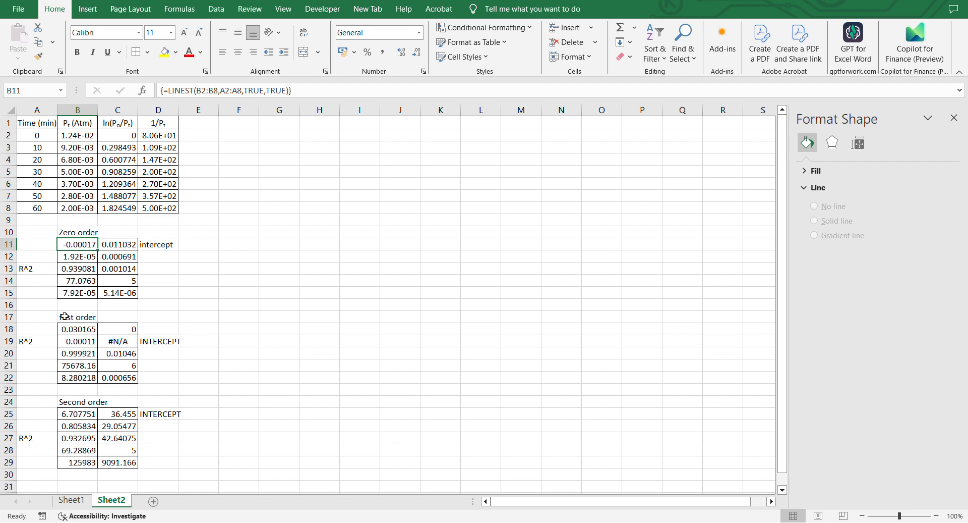
pyautogui.moveTo(627, 521)
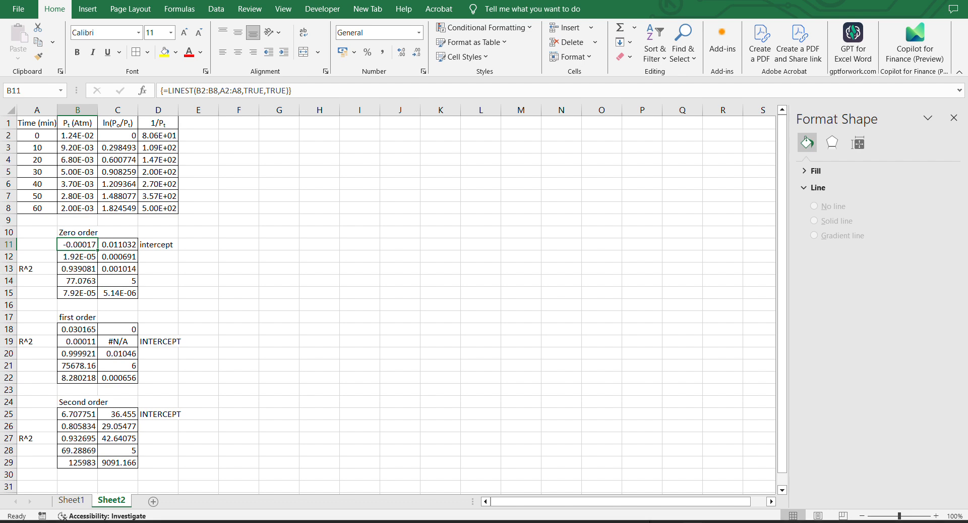
pyautogui.click(555, 509)
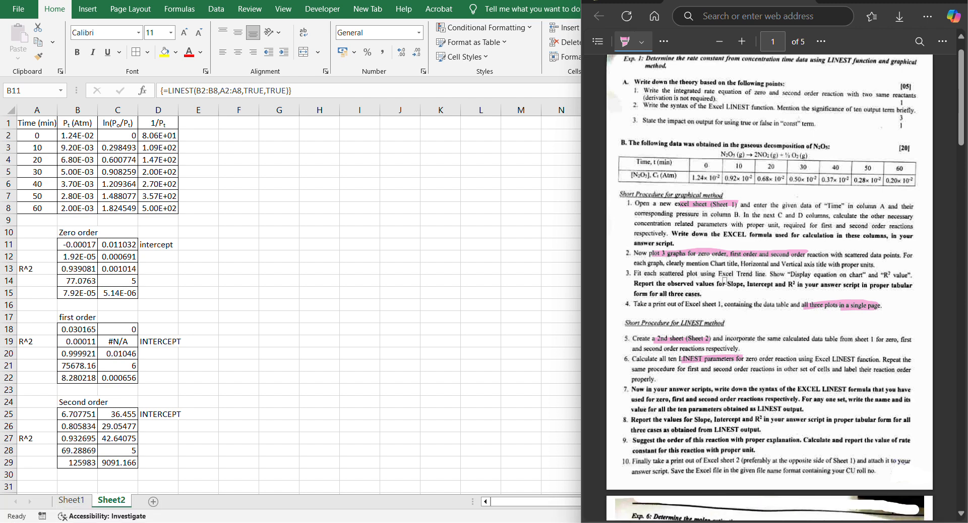
pyautogui.scroll(-2, 748, 333)
pyautogui.scroll(2, 724, 339)
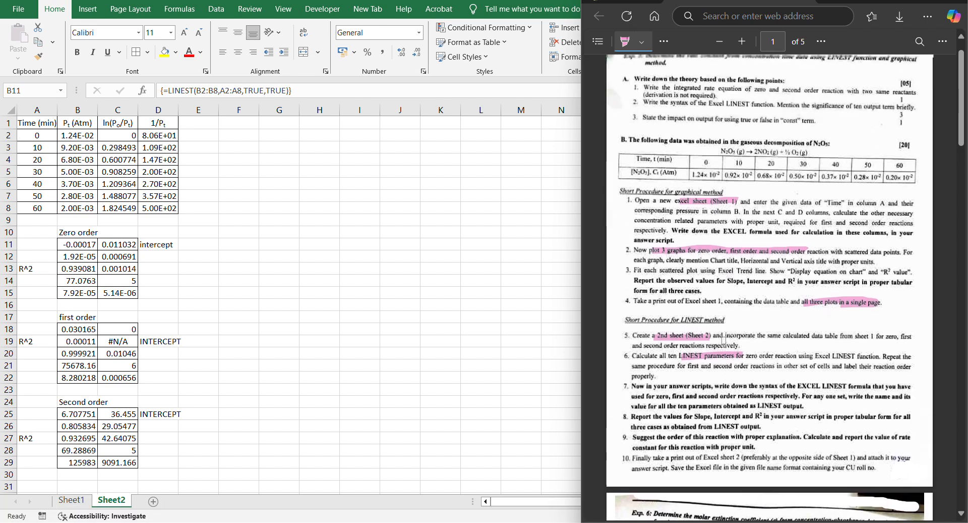